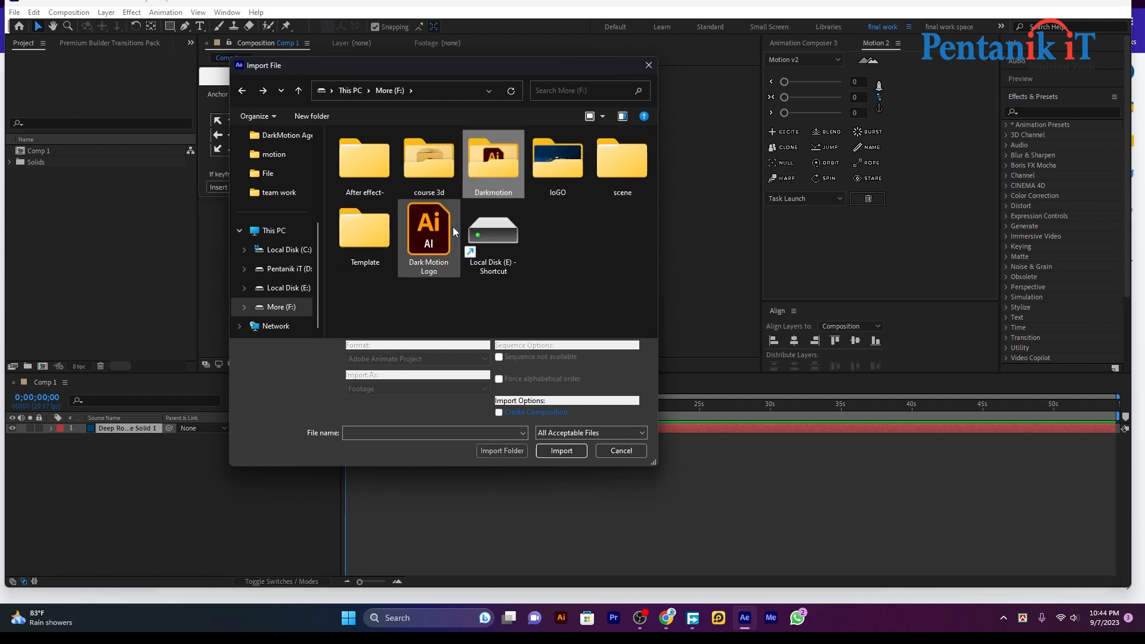
Import 'Dm- circel png bg.png' and place it in Comp 1 above the blue solid
double_click(556, 167)
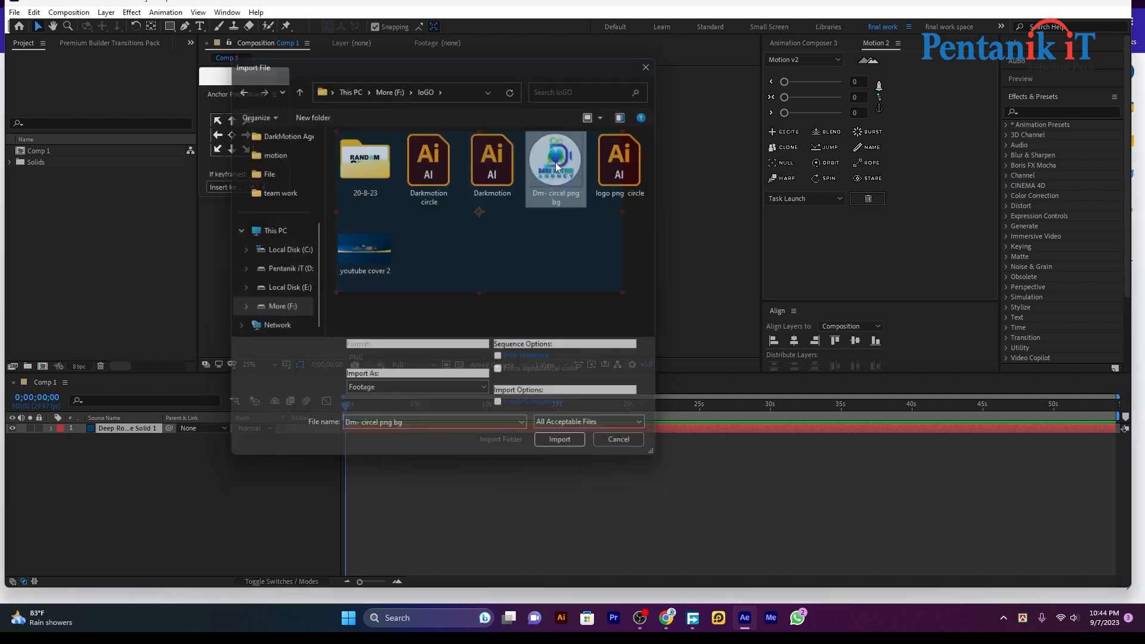
drag(44, 167, 156, 427)
click(689, 217)
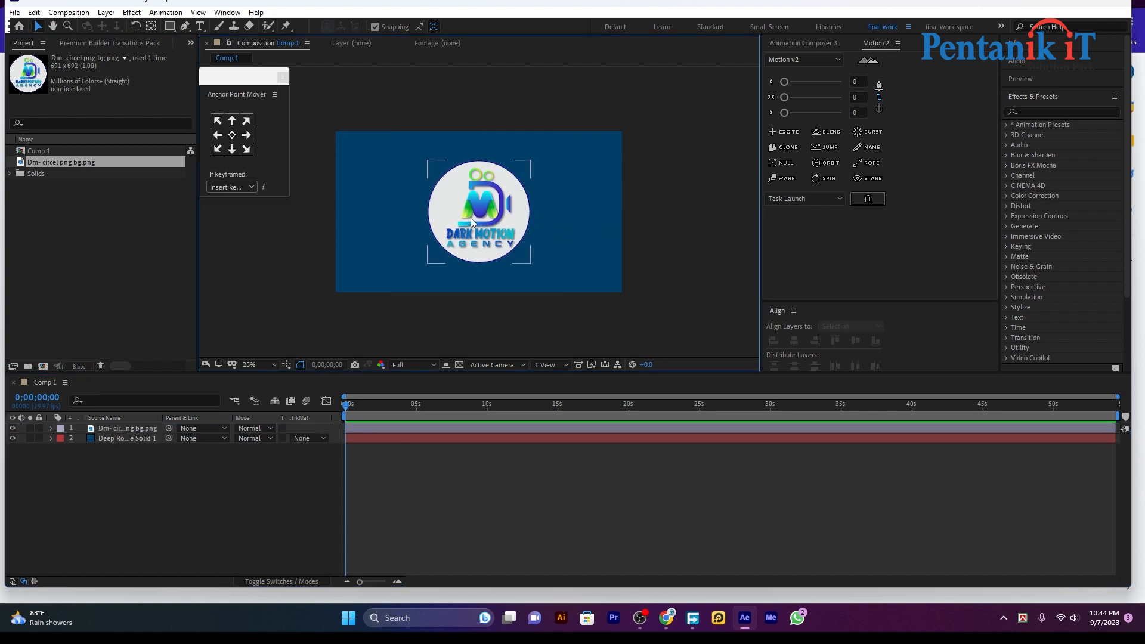
Clear the logo selection and switch the shape tool to the Ellipse Tool
click(470, 218)
click(613, 461)
click(458, 221)
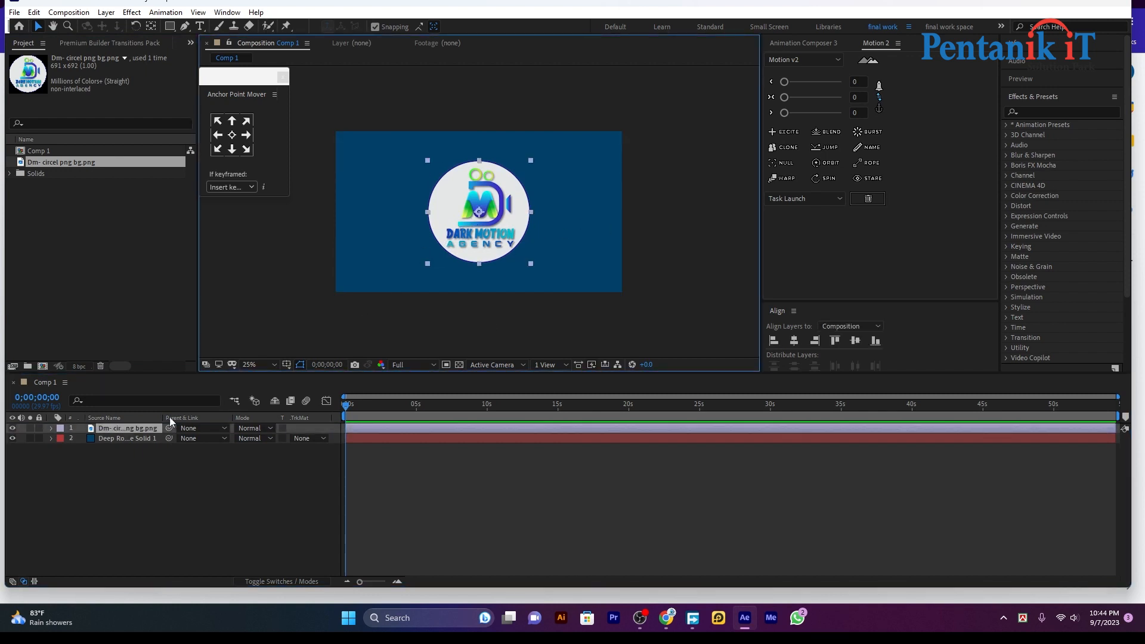
click(165, 506)
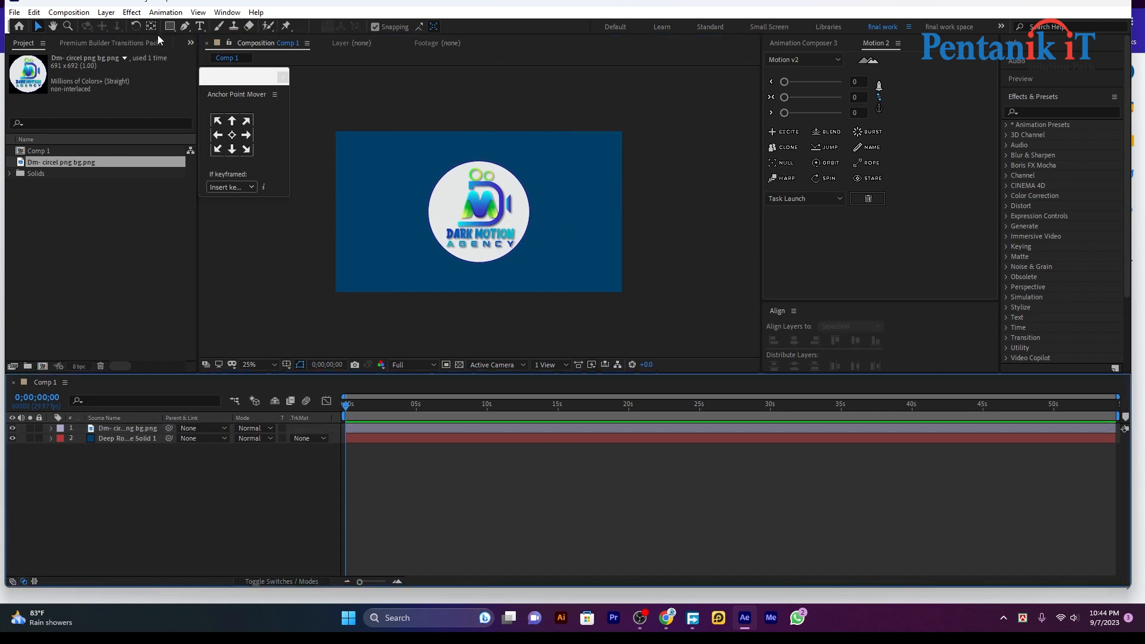
drag(170, 28, 227, 74)
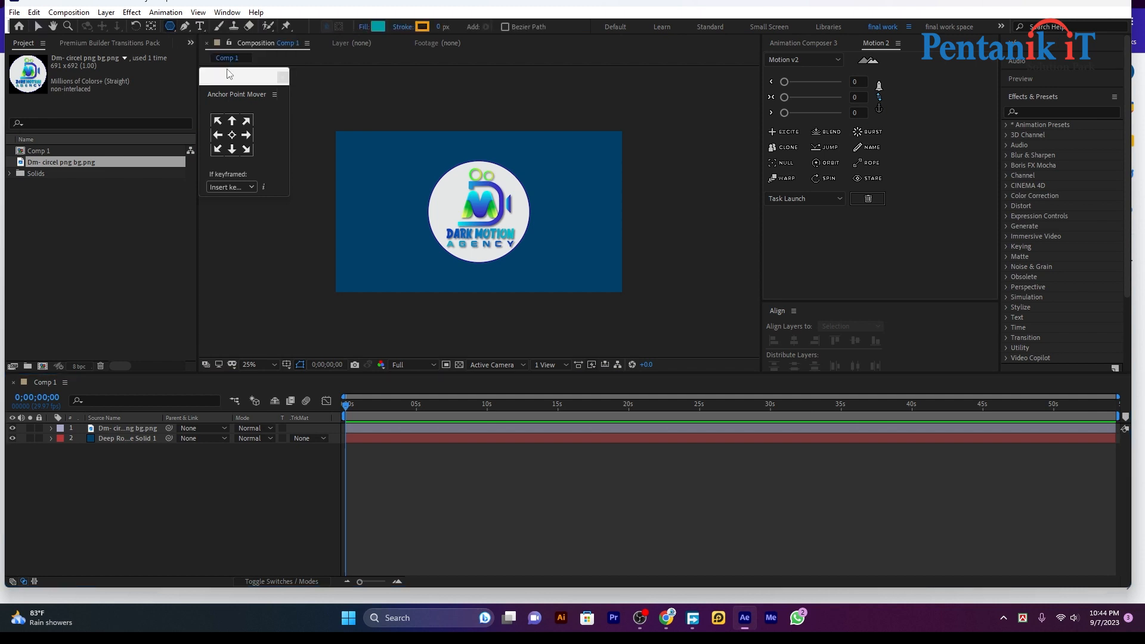
drag(168, 25, 223, 54)
Drag out a circle over the logo, creating Shape Layer 1
click(411, 148)
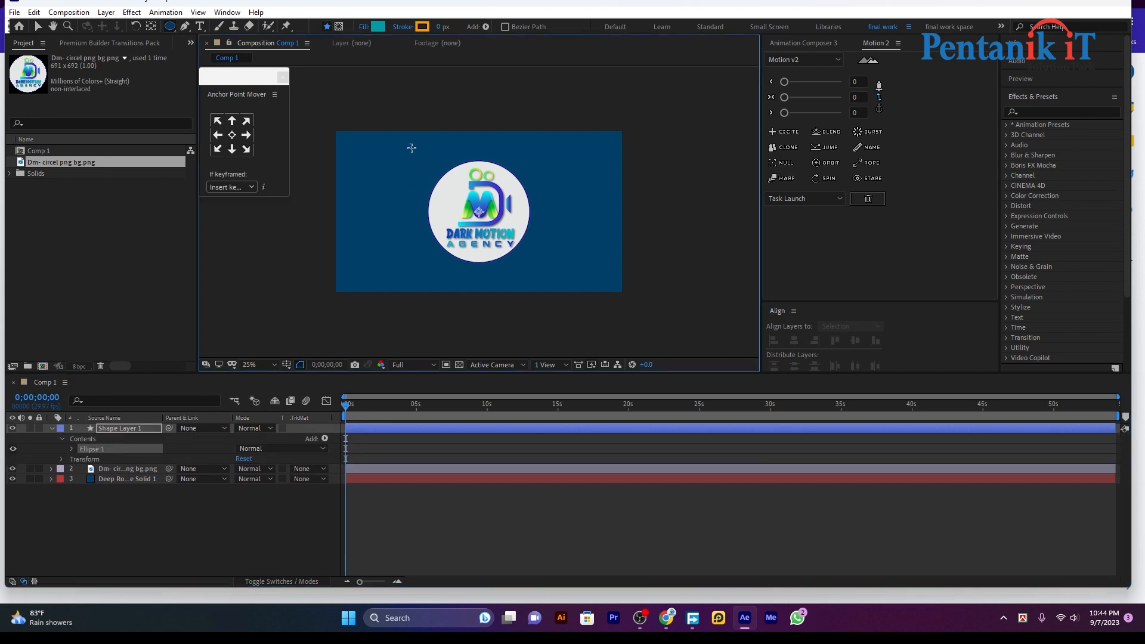
drag(412, 148, 523, 261)
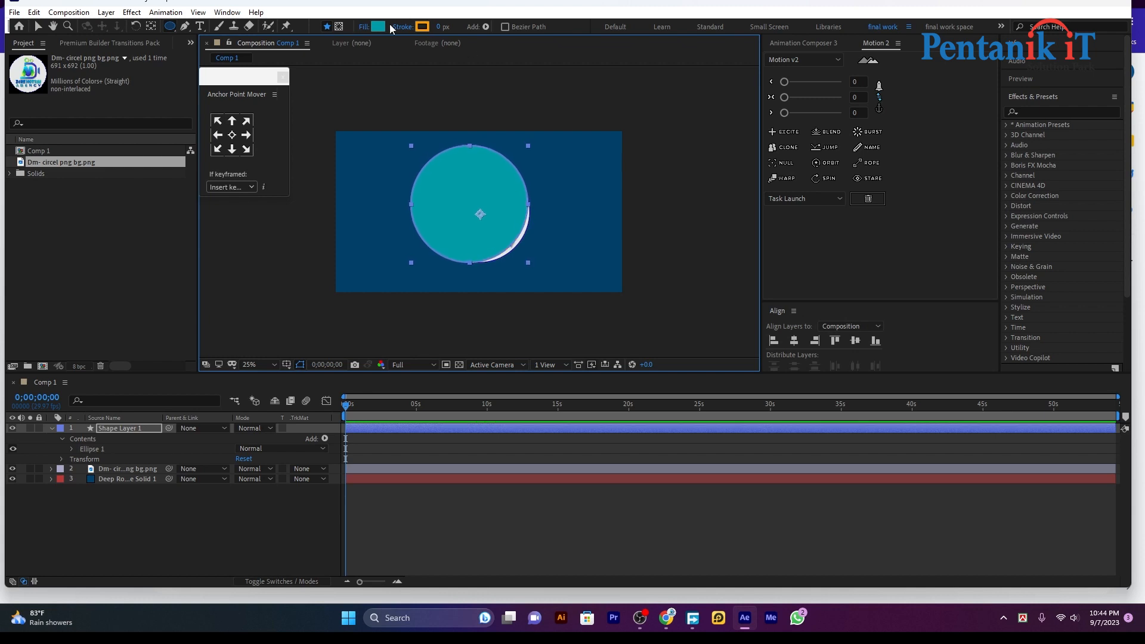
click(364, 26)
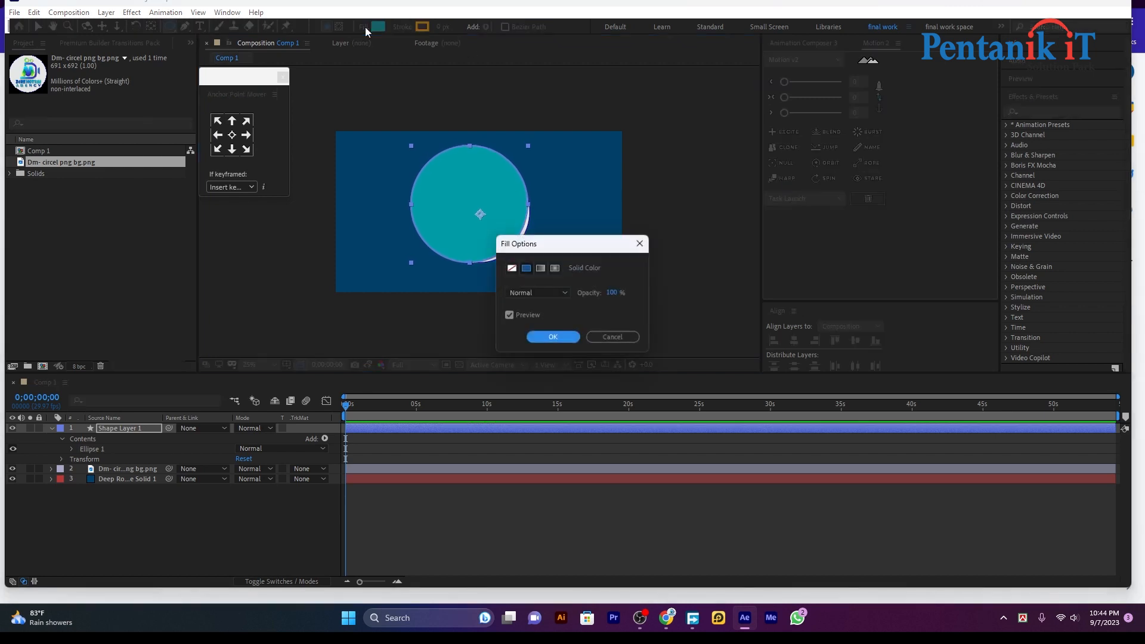
Set the circle's fill to None and thicken its orange stroke
click(512, 269)
click(550, 335)
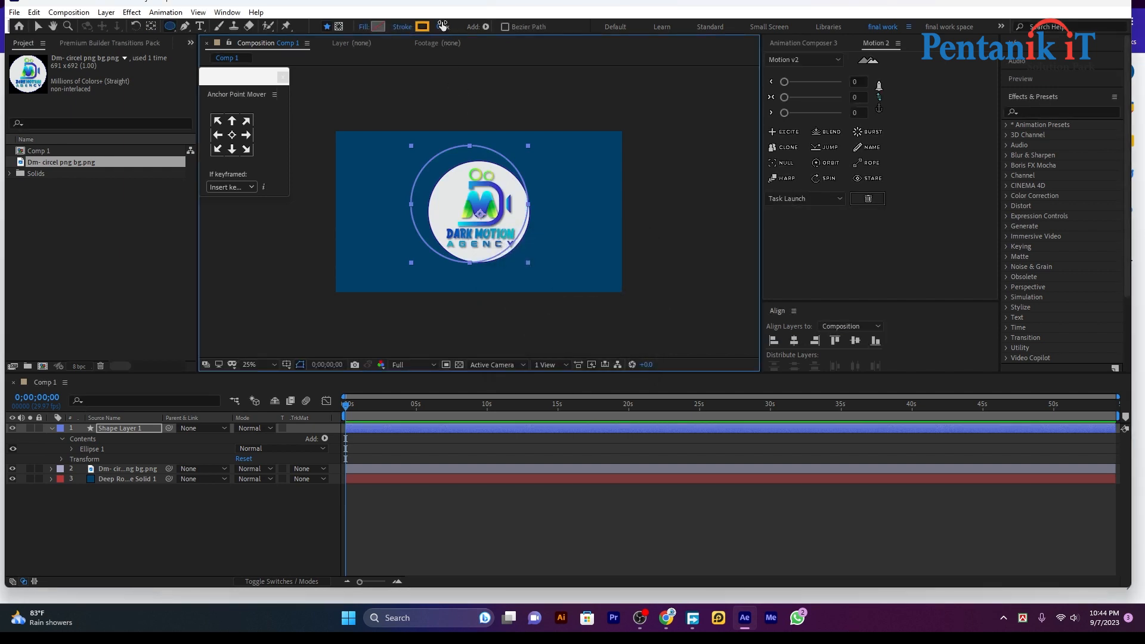
drag(441, 26, 457, 28)
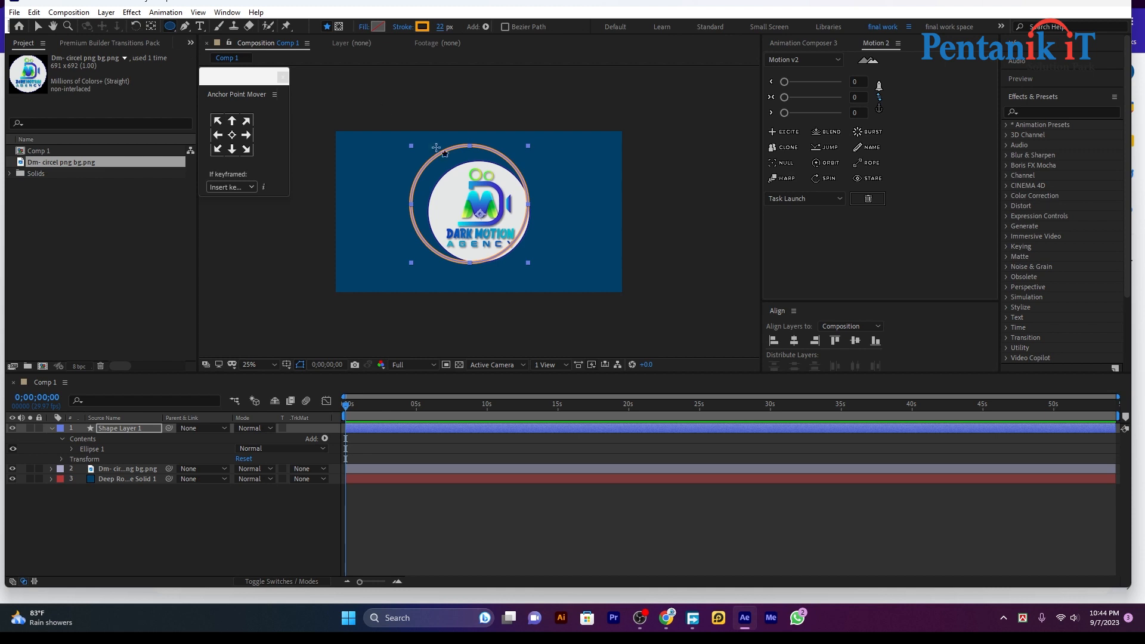
click(617, 509)
click(617, 429)
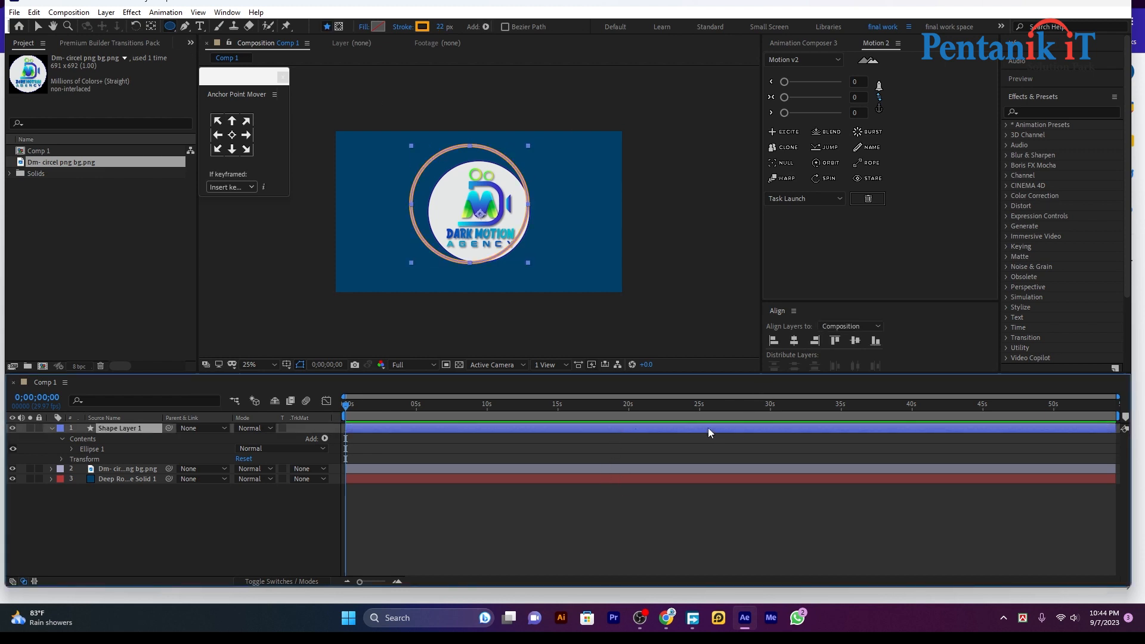
Centre the ring horizontally and vertically in the composition
click(793, 340)
click(855, 340)
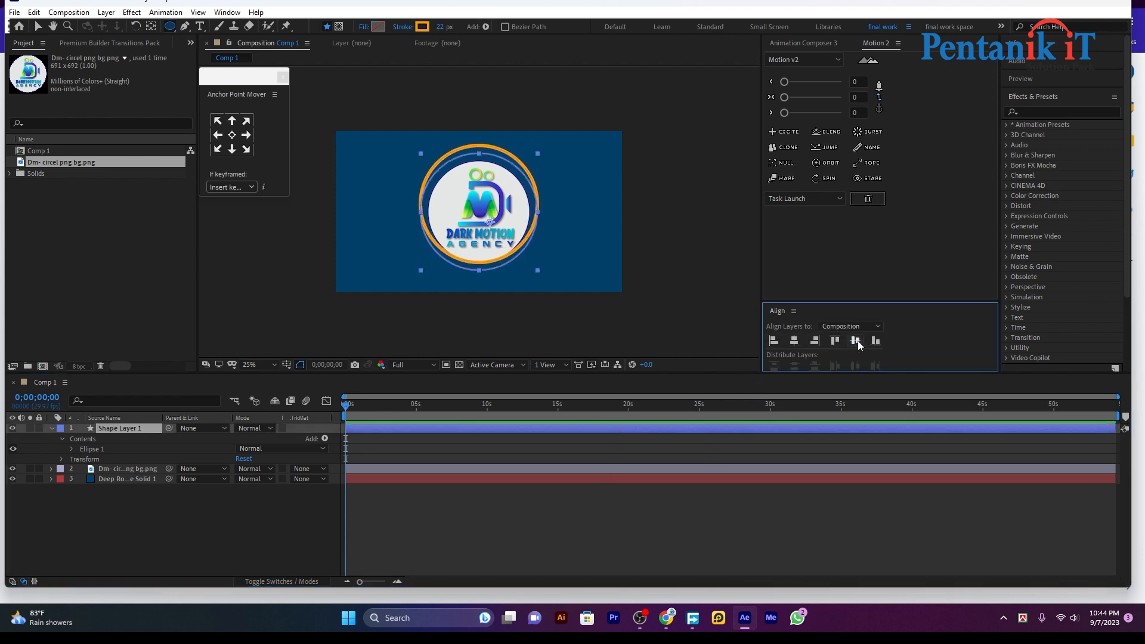
click(479, 469)
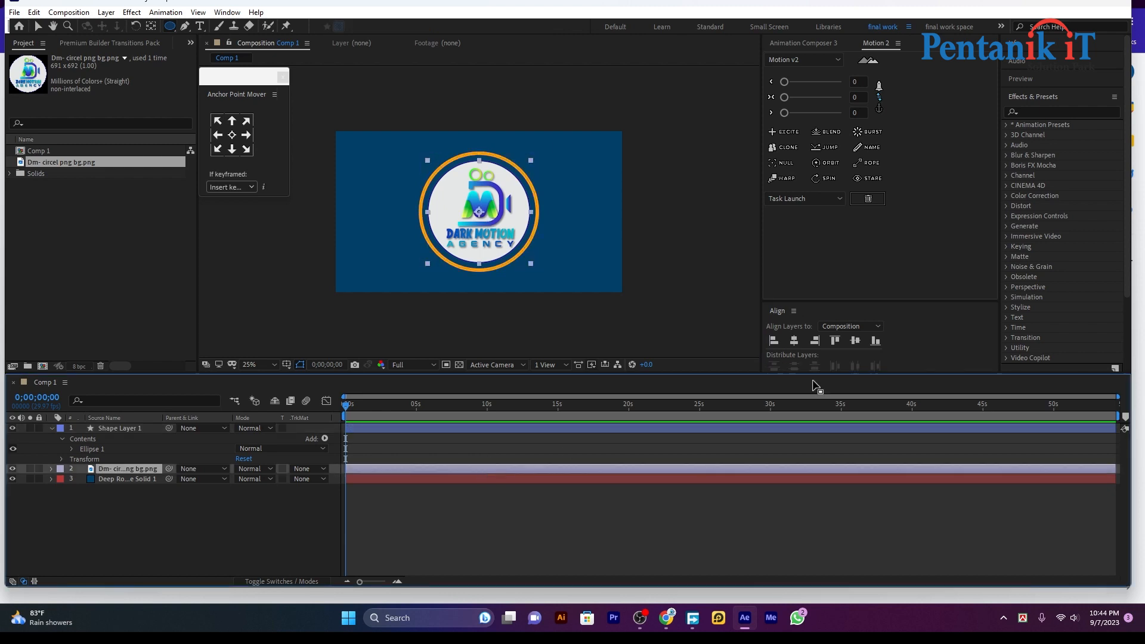
click(808, 344)
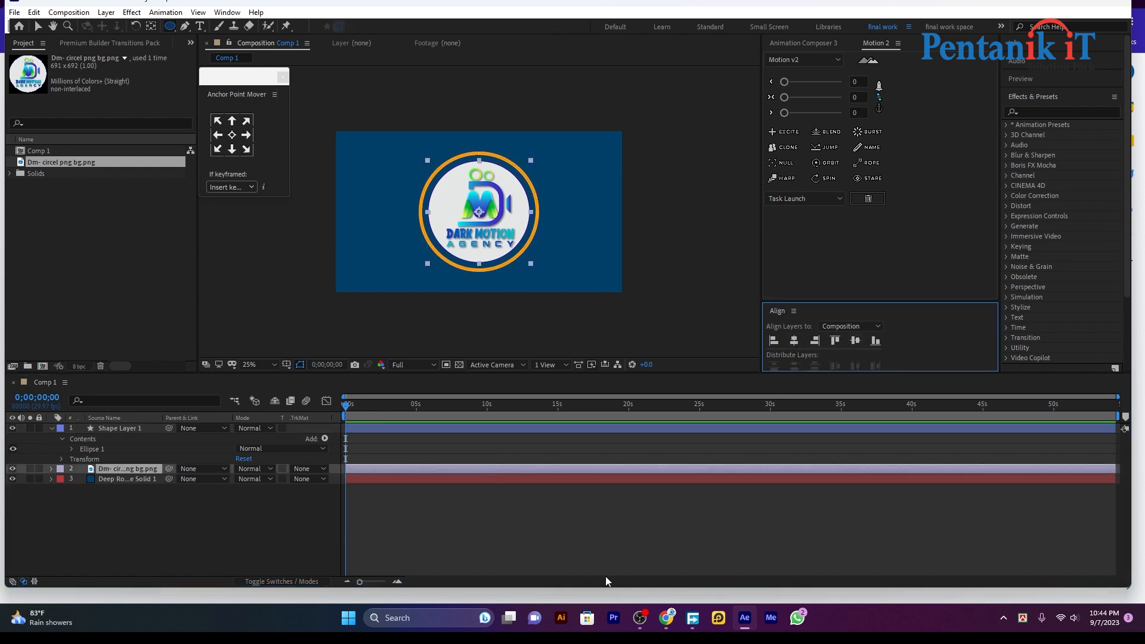
click(516, 521)
click(418, 430)
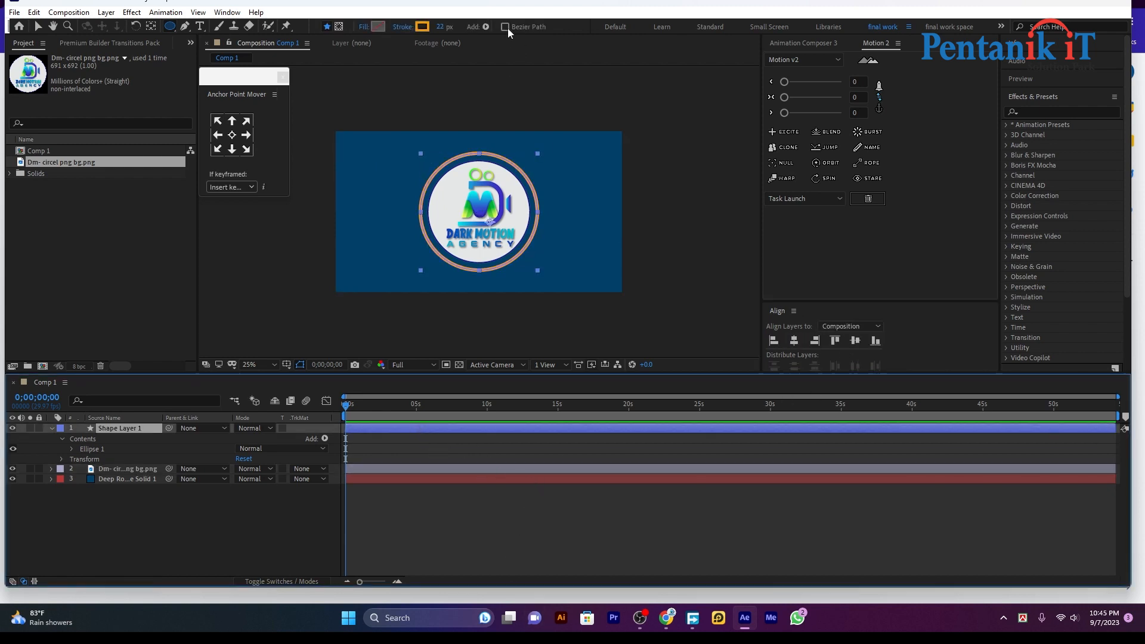
Set the ring's stroke width to exactly 13 px
click(440, 27)
text(13)
key(Return)
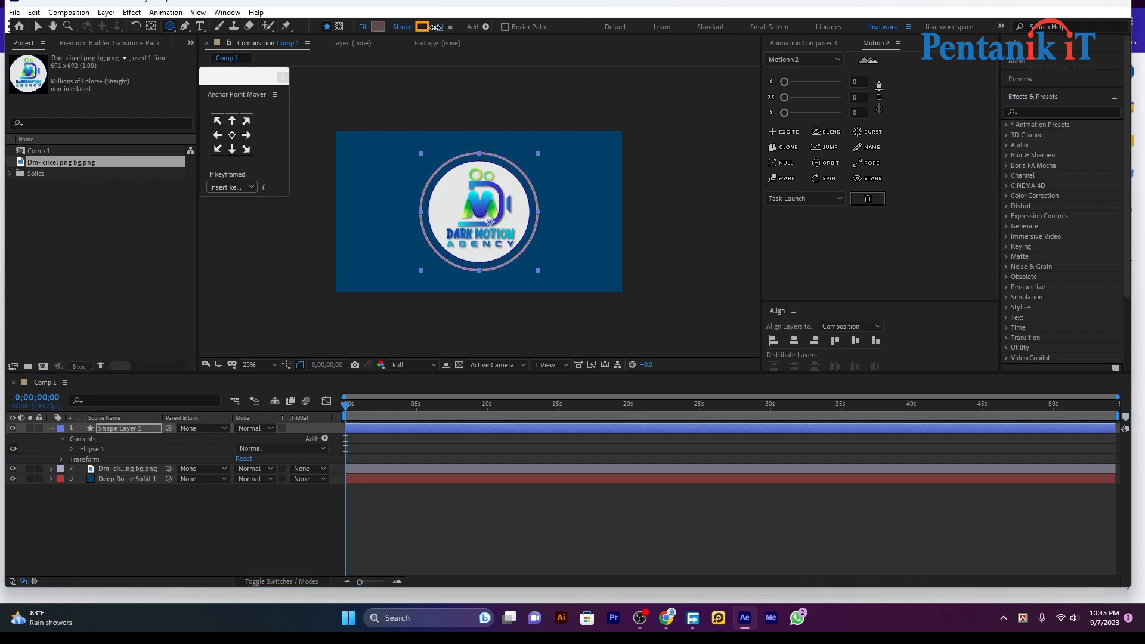
click(471, 533)
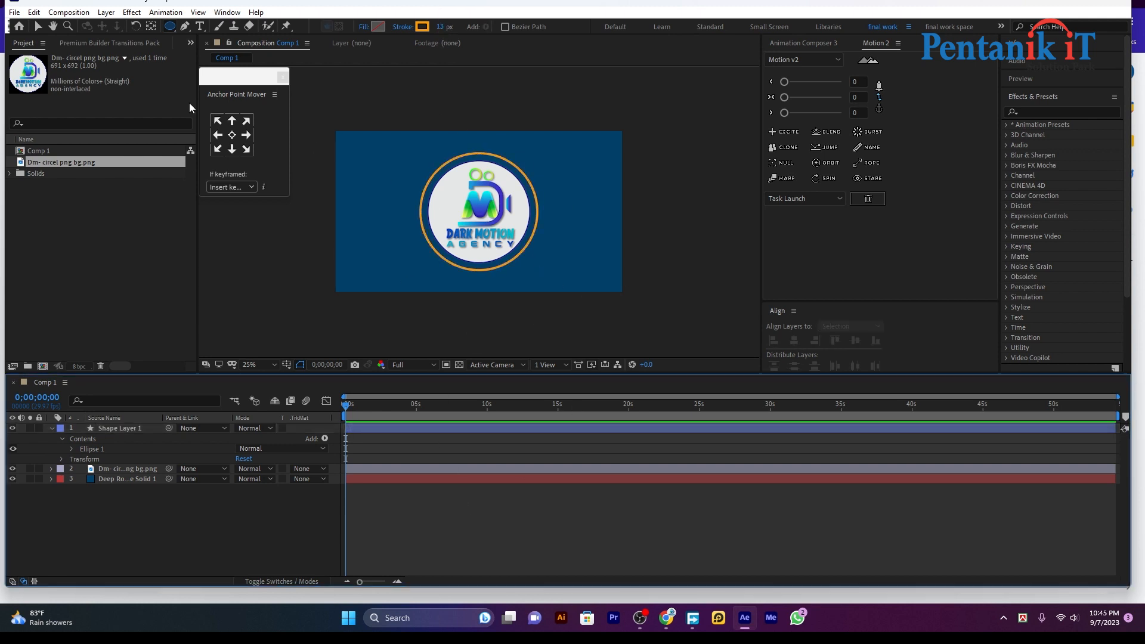
click(37, 26)
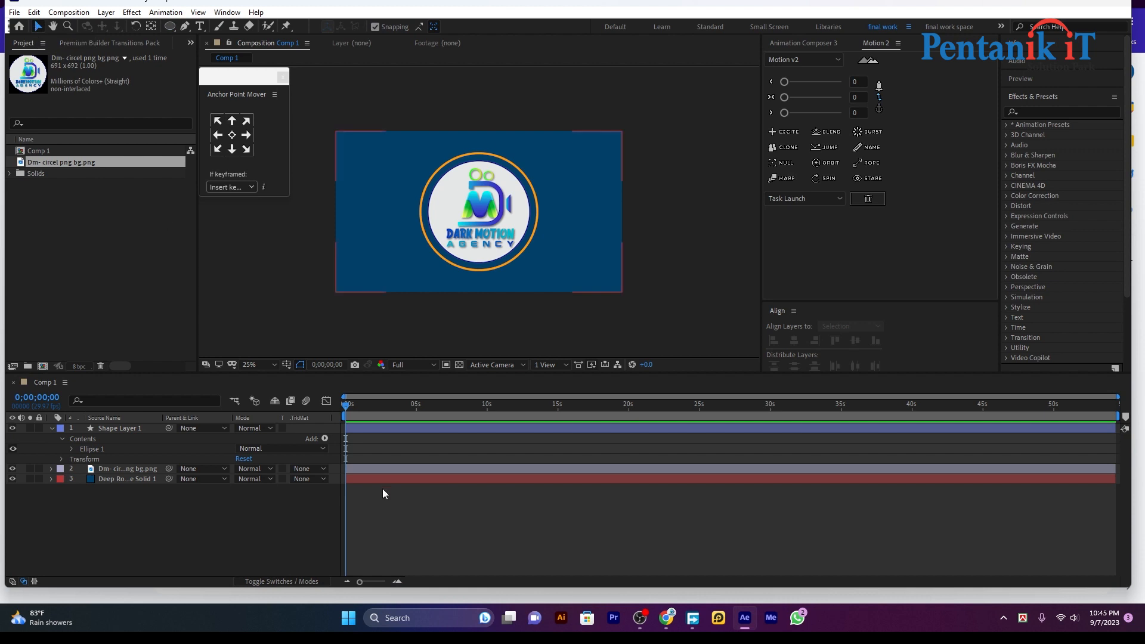
Zoom the timeline in and reveal the logo layer's Scale property
click(50, 429)
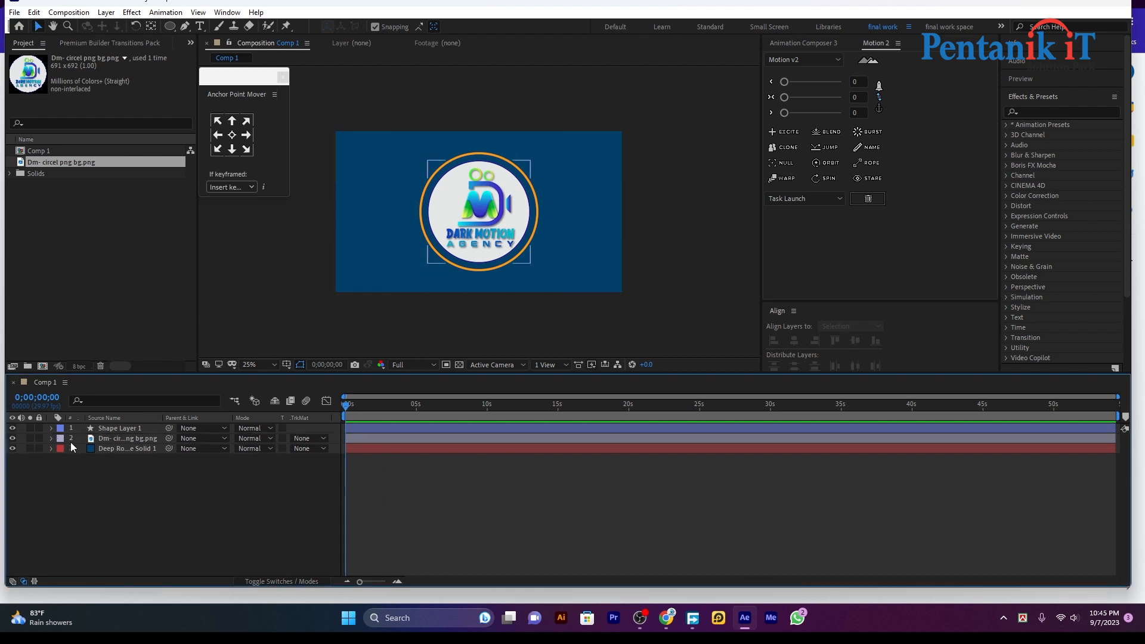
click(412, 439)
drag(368, 581, 385, 581)
click(340, 417)
drag(348, 406, 421, 407)
click(406, 441)
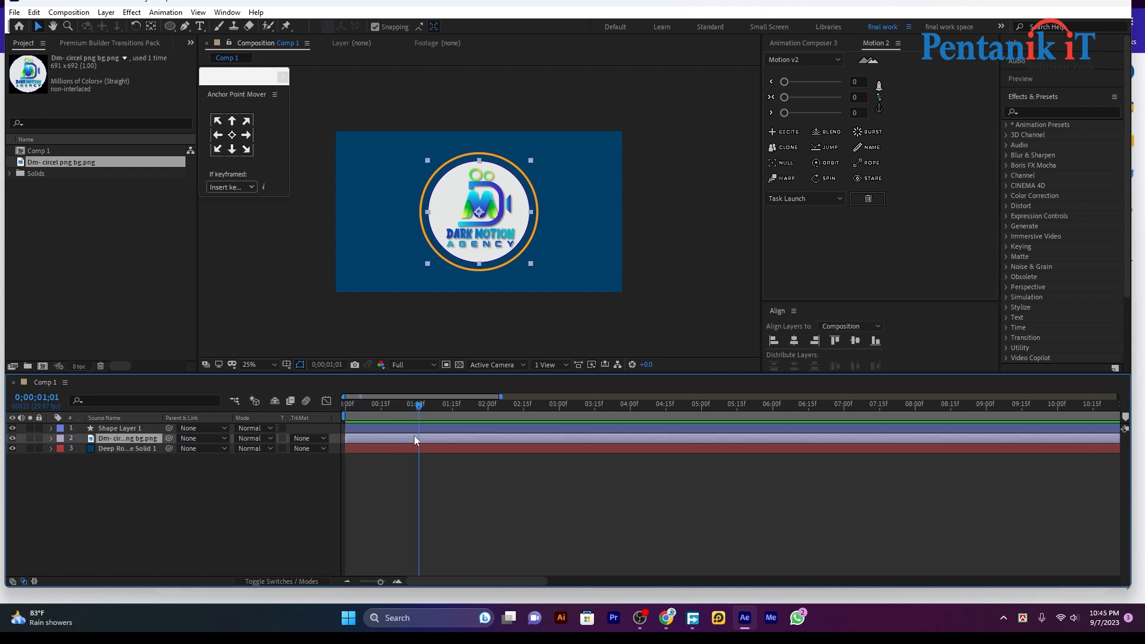
key(s)
Key the logo's Scale at 100% on frame 15 and 0% at the start
drag(428, 403, 333, 427)
click(81, 448)
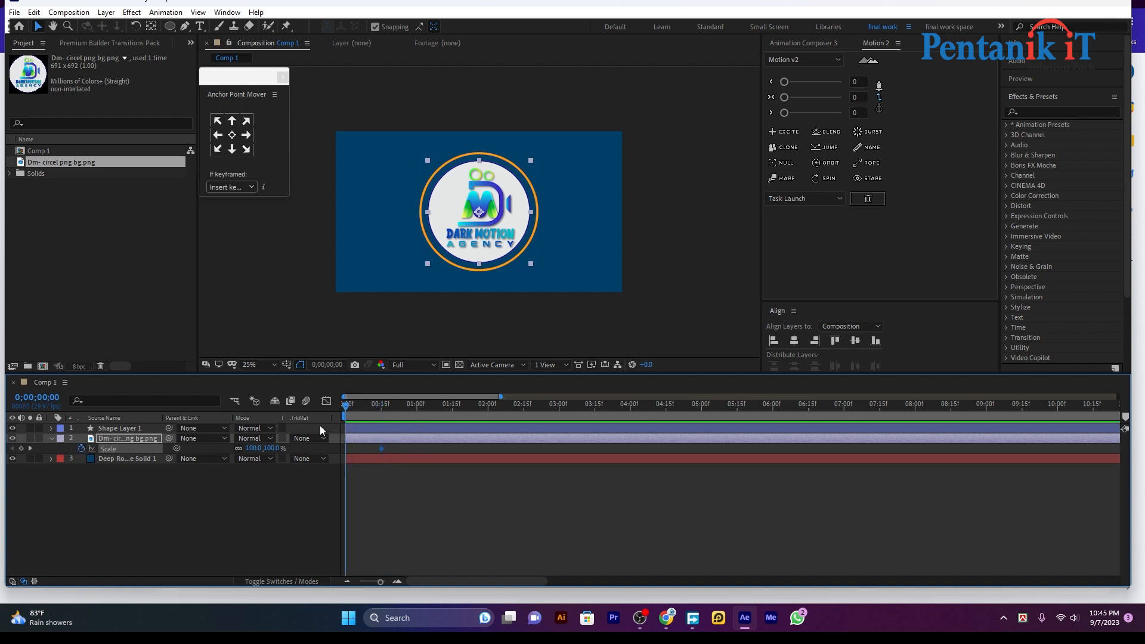
click(266, 449)
click(258, 448)
text(0)
click(413, 496)
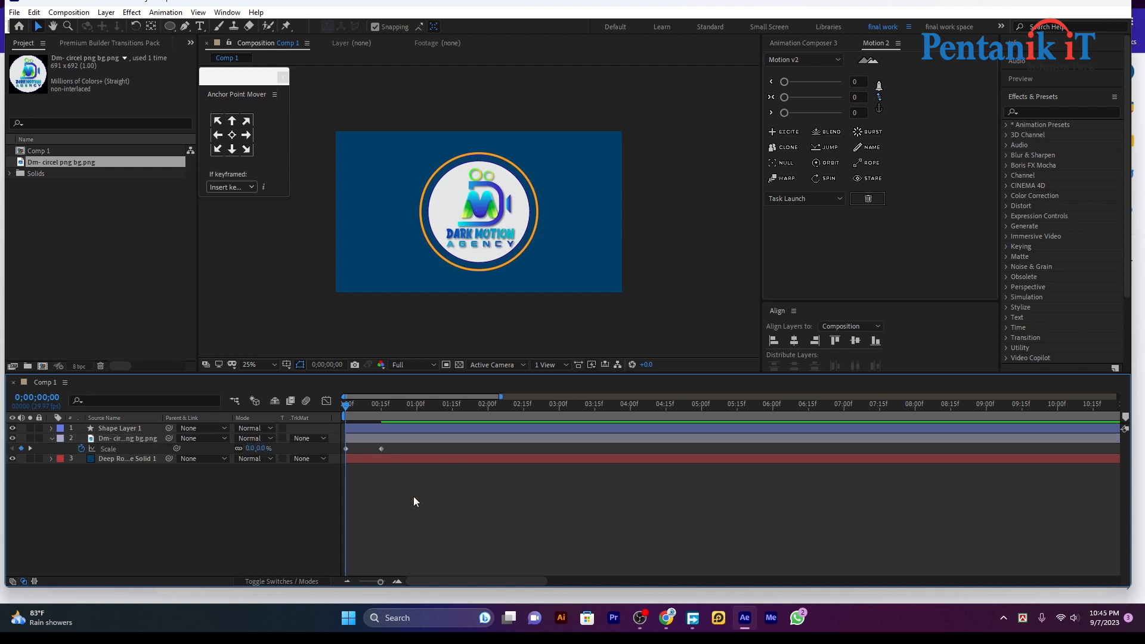
Preview the logo scaling up and check it around frame 12
key(space)
drag(414, 405, 338, 429)
click(382, 442)
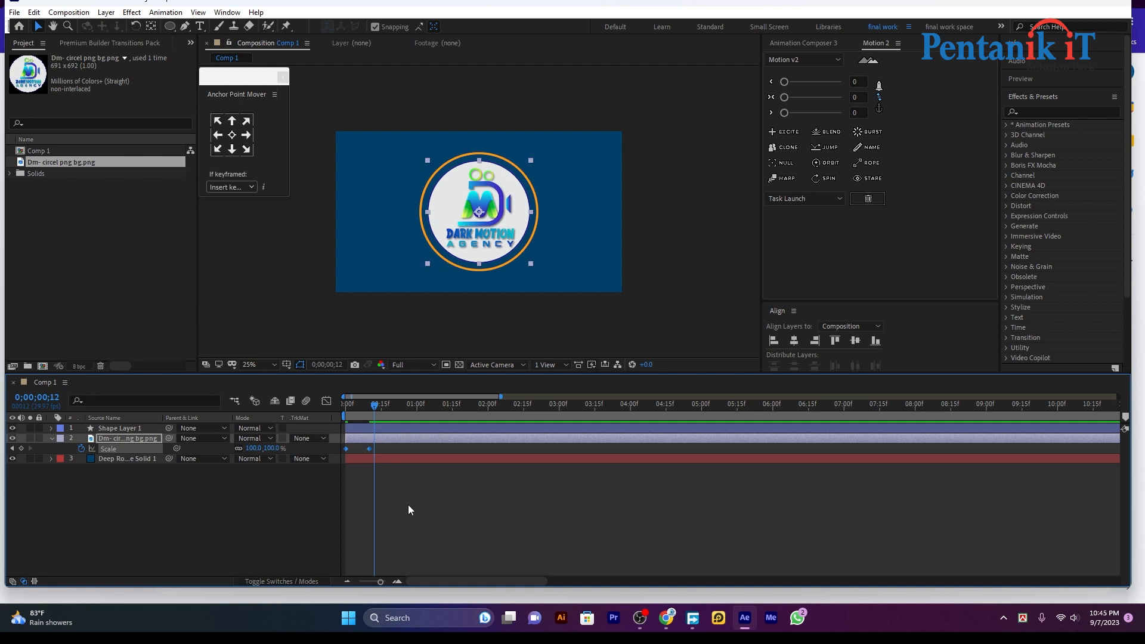
Apply a Motion 2 EXCITE overshoot to the Scale keyframes at strength 50 and preview
click(782, 130)
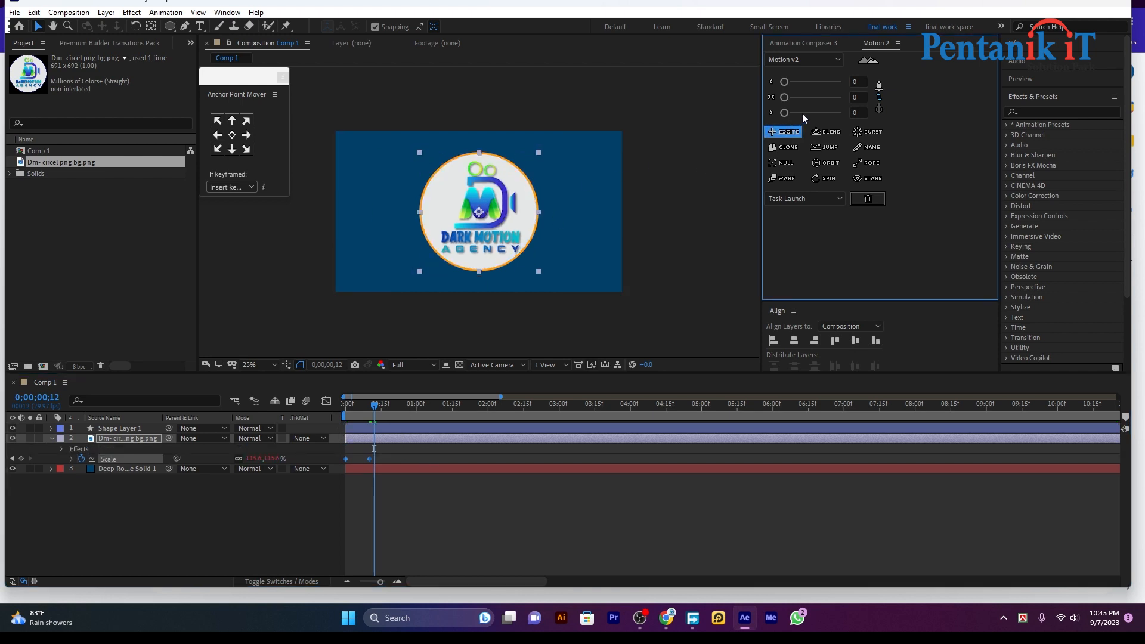
drag(794, 113, 815, 115)
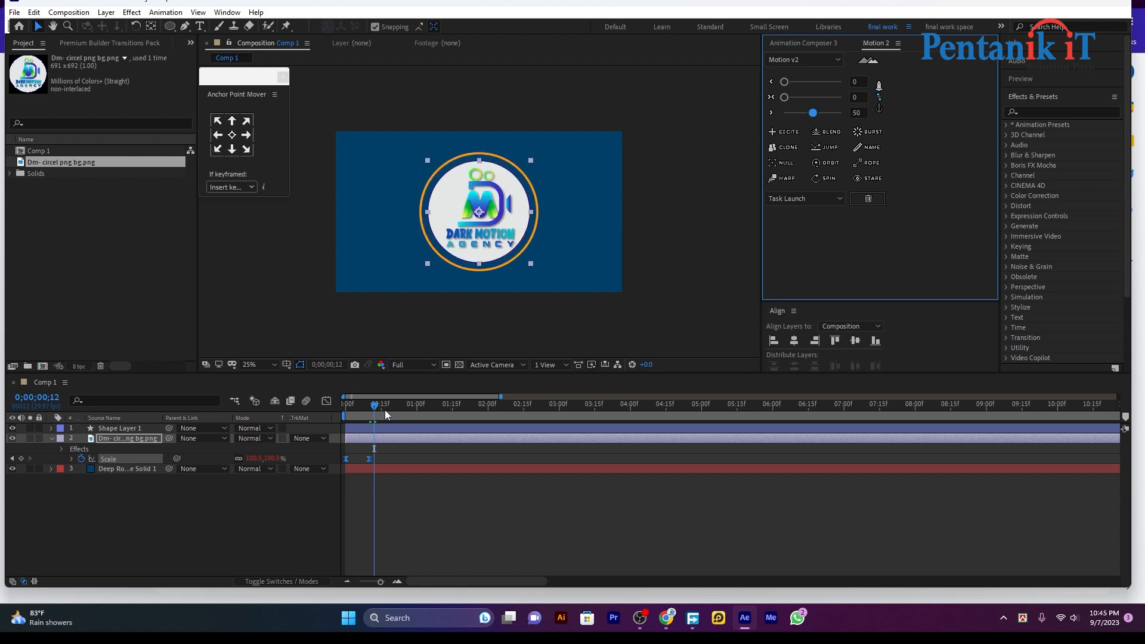
drag(384, 410, 324, 428)
key(space)
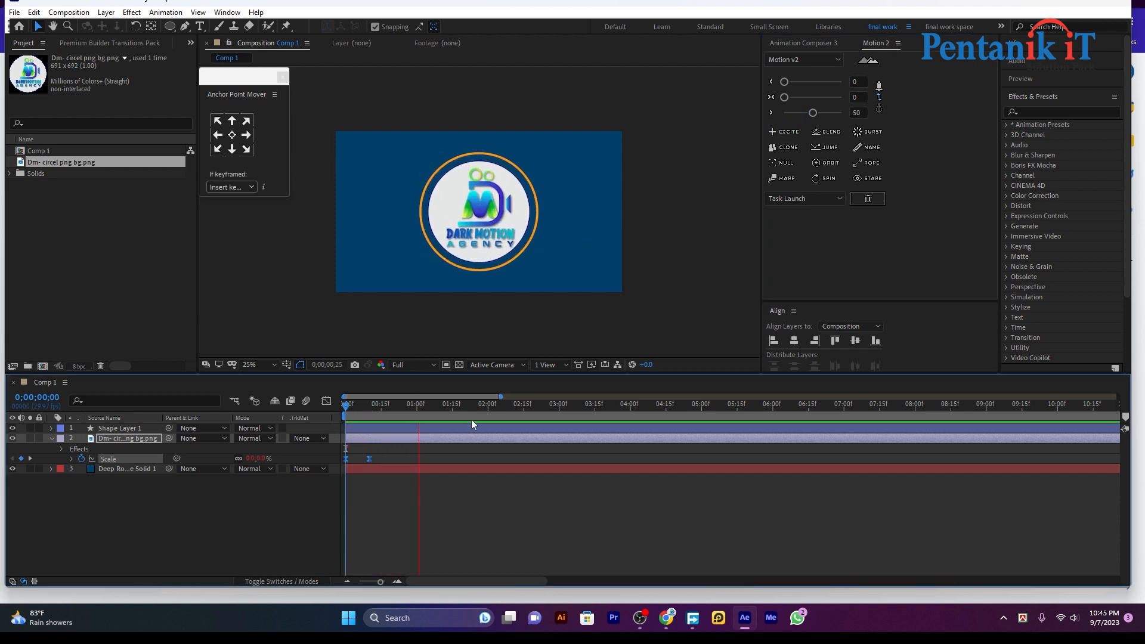
key(space)
Replay the springy logo pop from the first frame
click(418, 441)
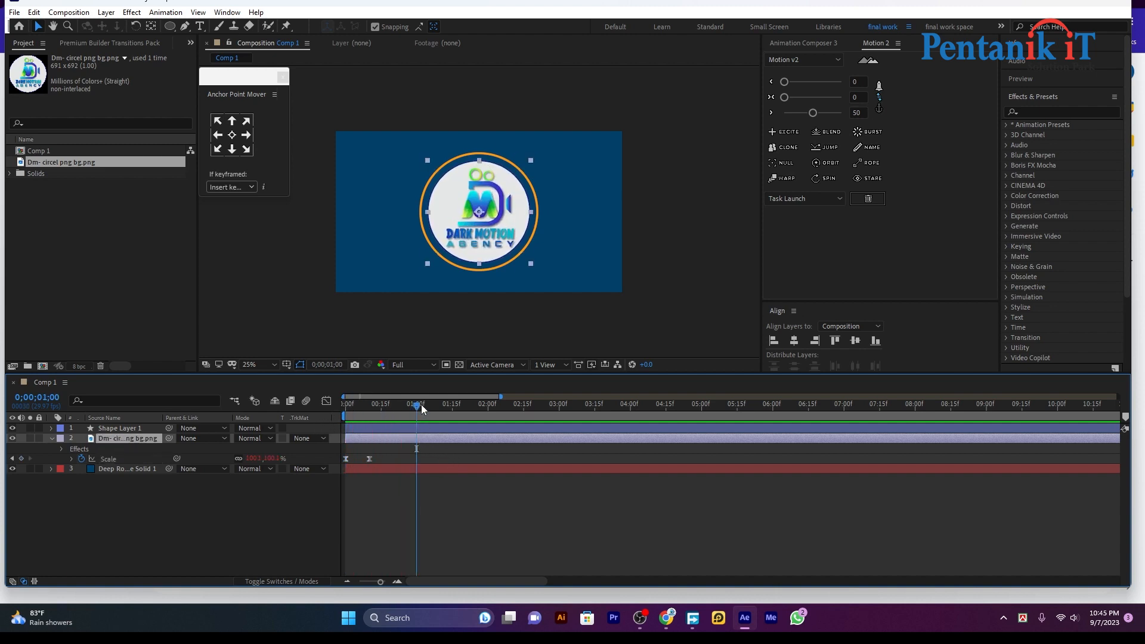
drag(421, 404, 335, 420)
key(space)
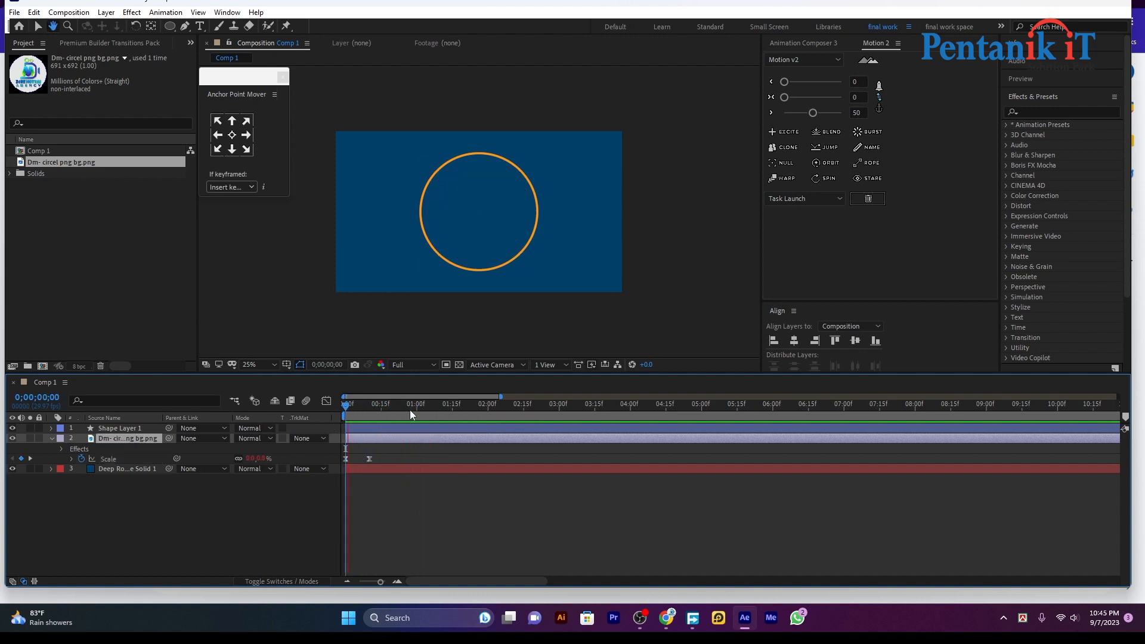
key(space)
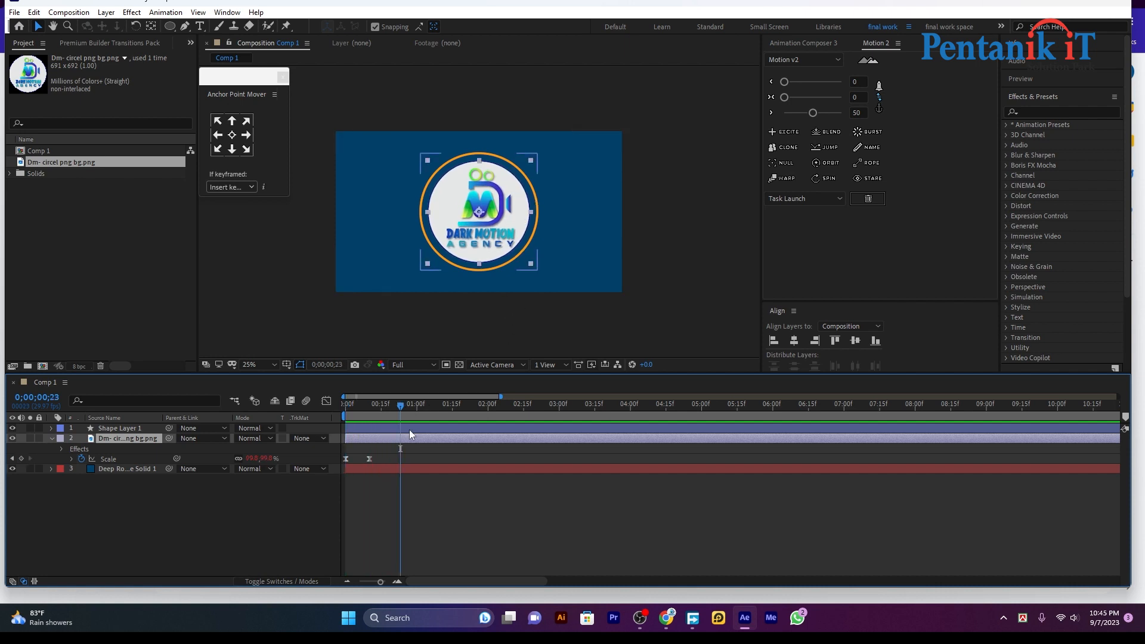
click(403, 428)
Preview and scrub through the logo's scale-up animation
drag(402, 412, 323, 423)
key(space)
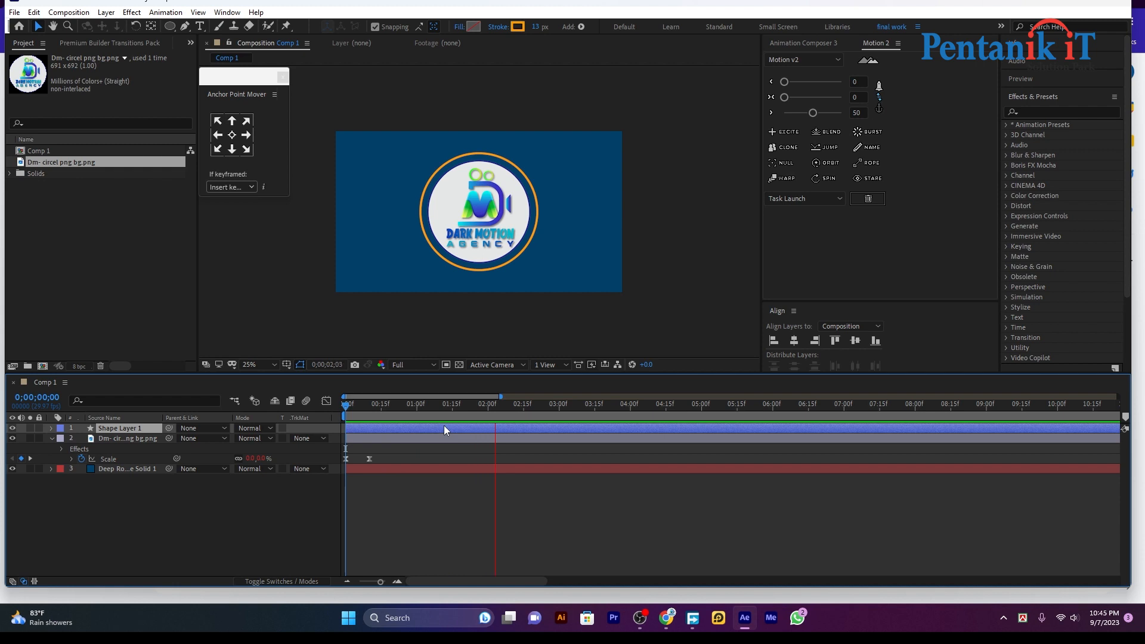
key(space)
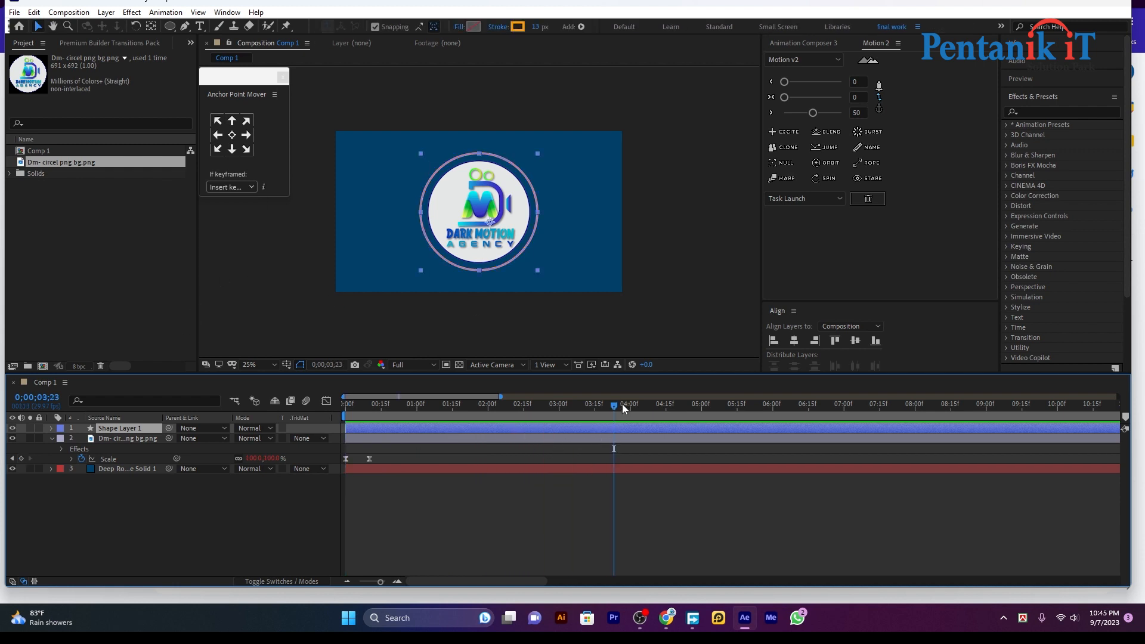
drag(621, 403, 370, 399)
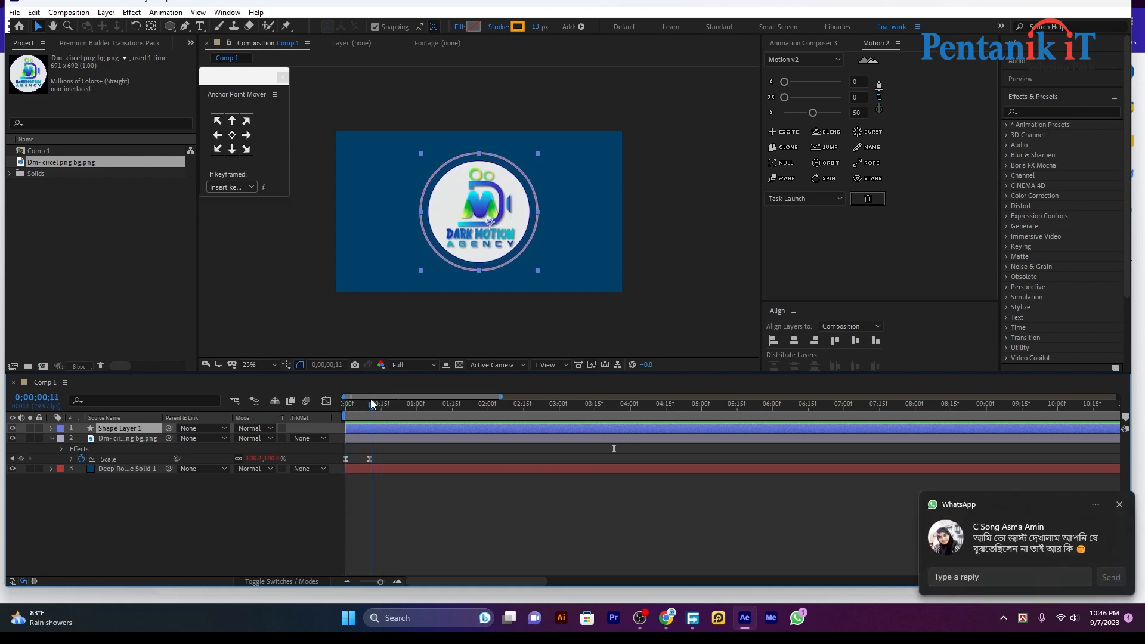
Centre the logo layer's anchor point with the Anchor Point Mover
click(1120, 507)
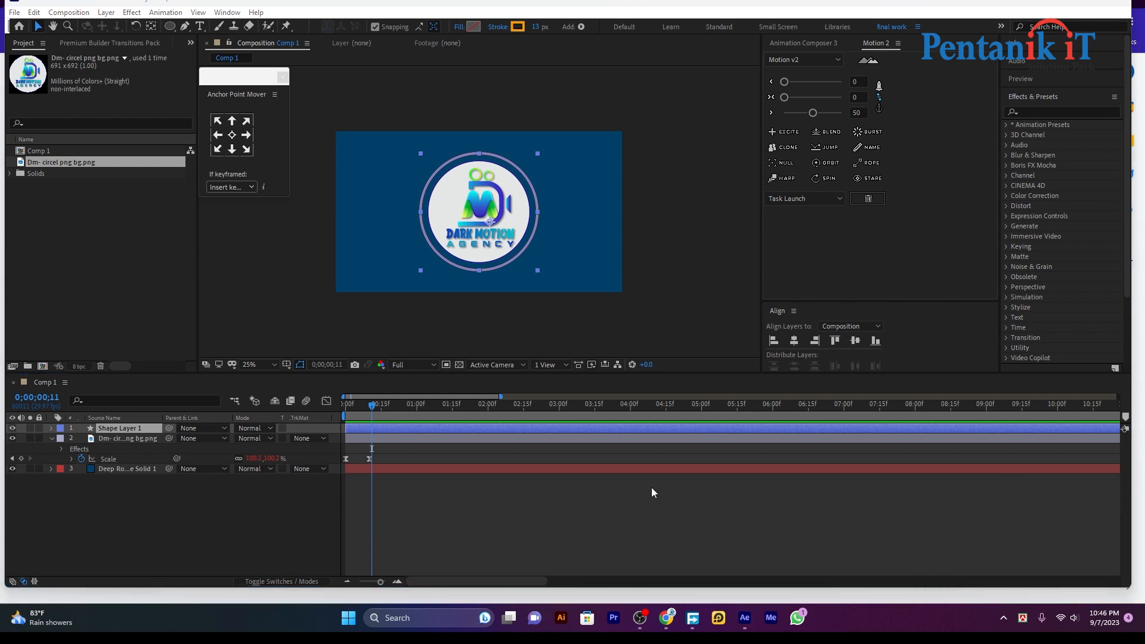
mouse_move(379, 409)
mouse_down()
mouse_move(337, 420)
mouse_move(387, 406)
mouse_move(368, 413)
mouse_up()
key(space)
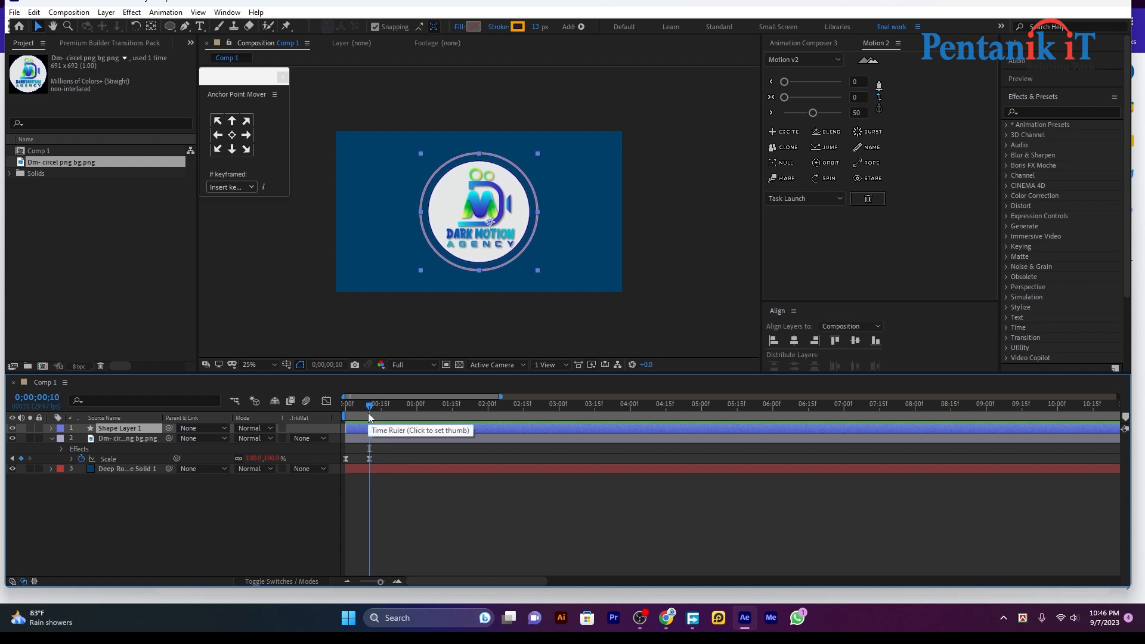
click(236, 133)
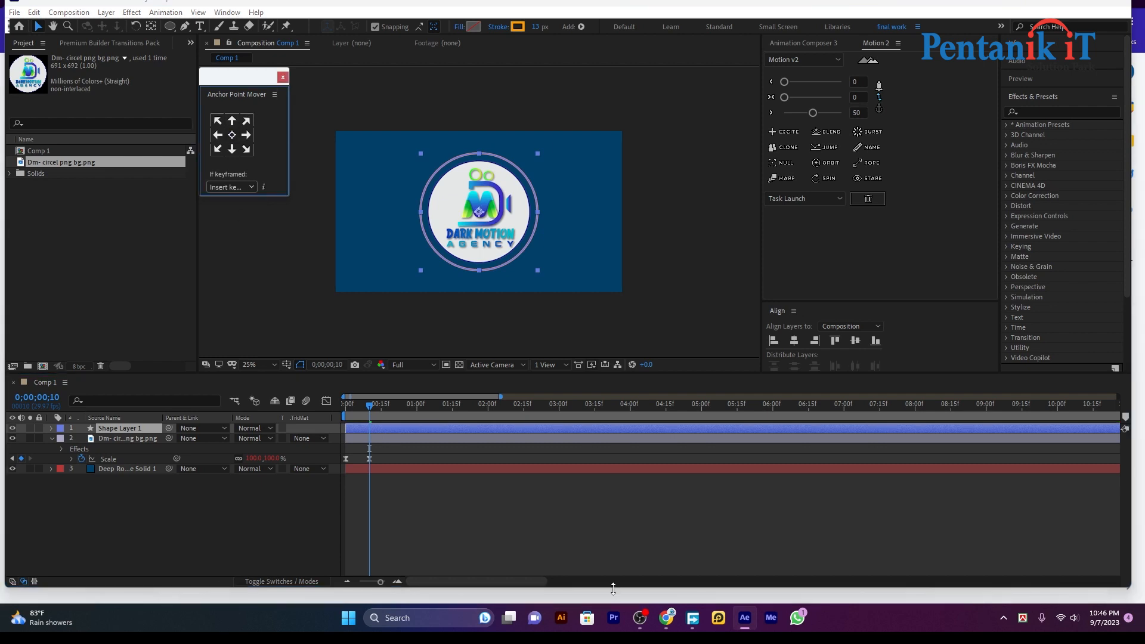
Add dashes to the ring's Stroke 1 under Ellipse 1
click(51, 428)
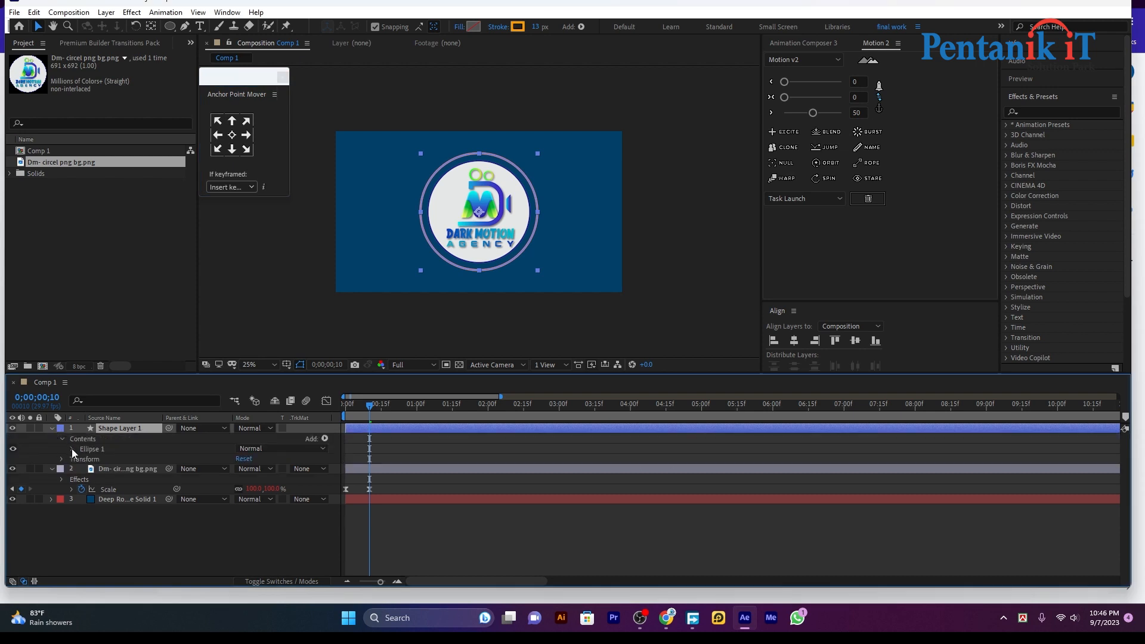
click(72, 449)
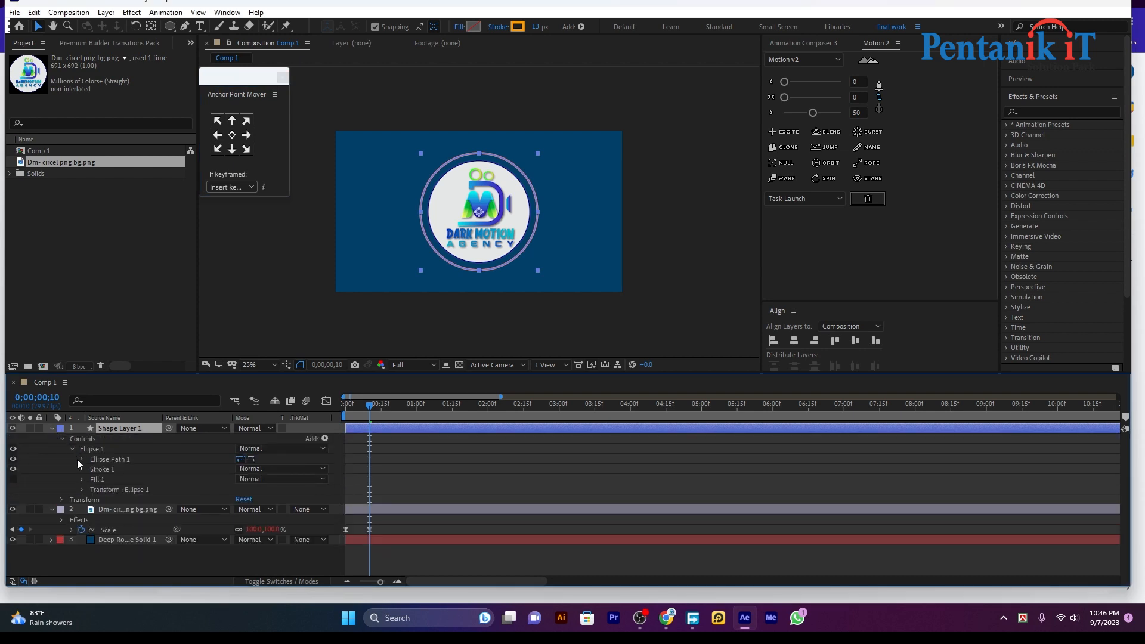
click(82, 469)
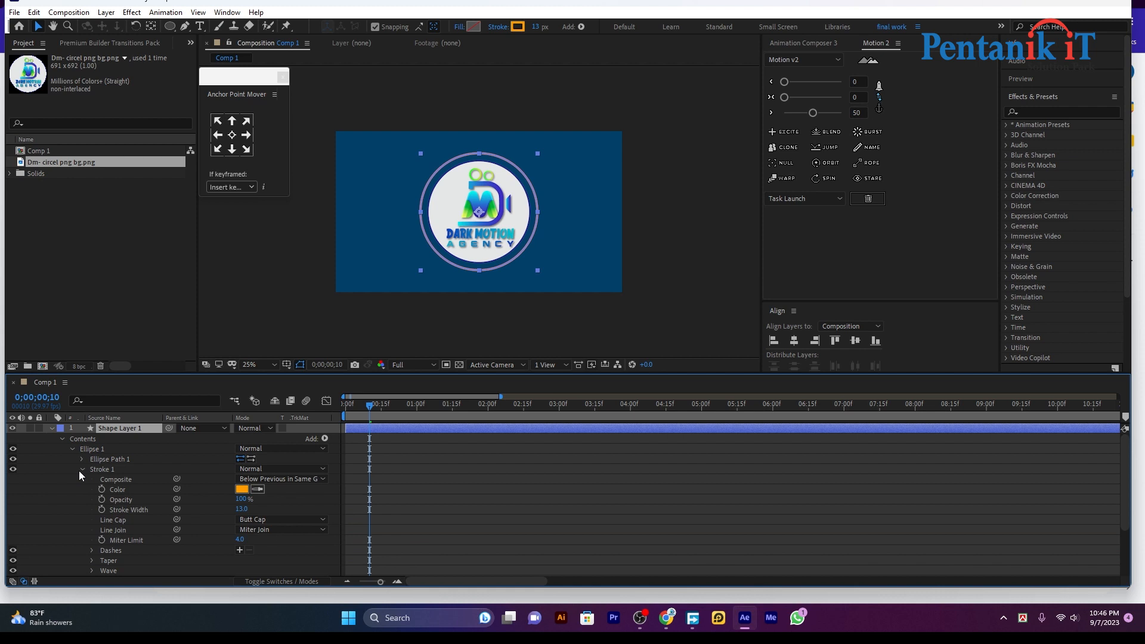
scroll(130, 466, down, 1)
scroll(217, 502, down, 1)
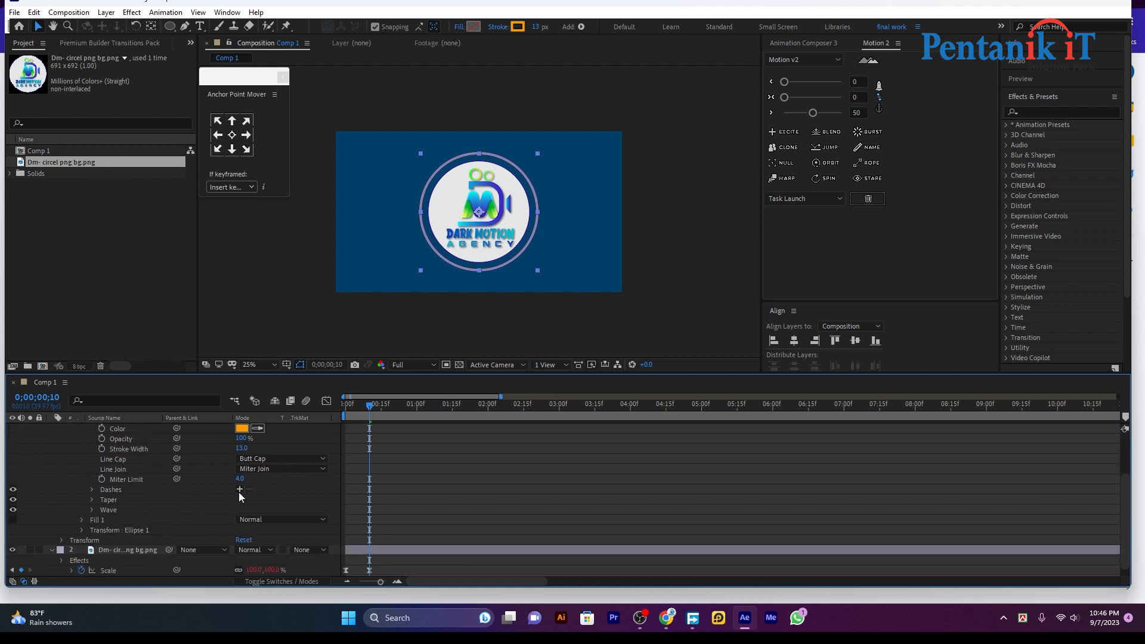
click(239, 489)
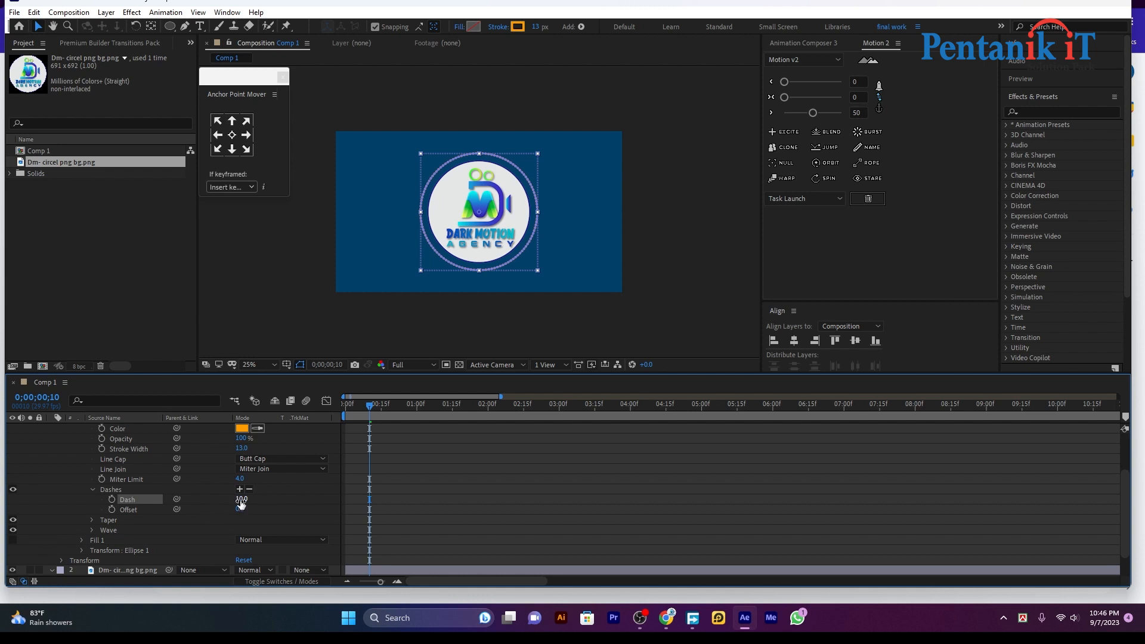
drag(240, 504, 260, 501)
Set the ring's stroke width to 10 px and dash length to 41, then check it
scroll(196, 473, up, 1)
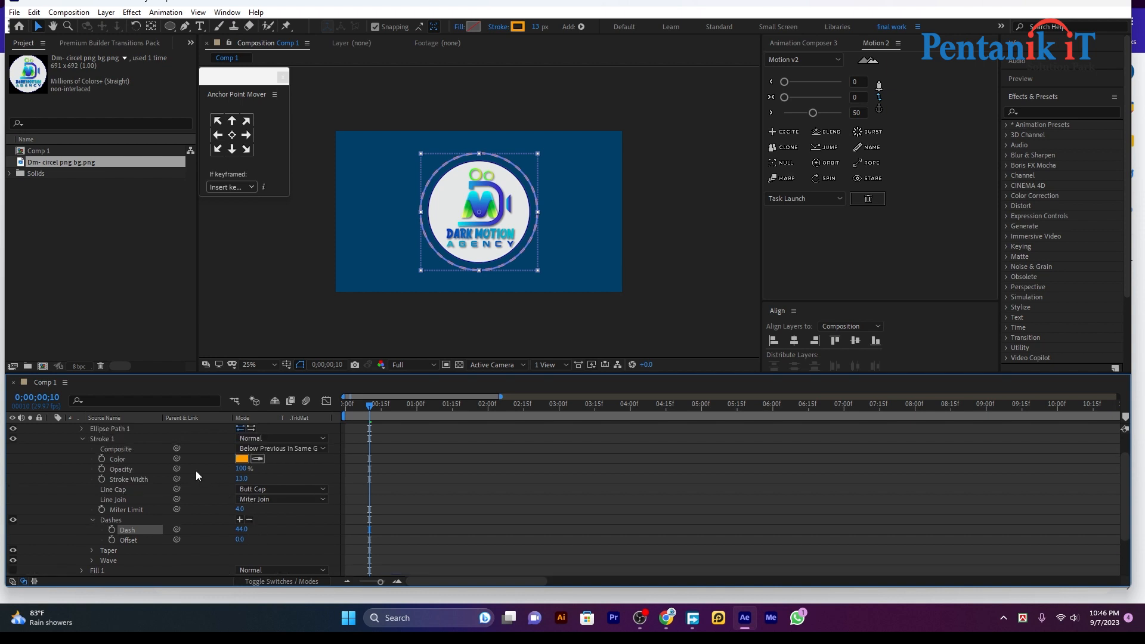
click(502, 445)
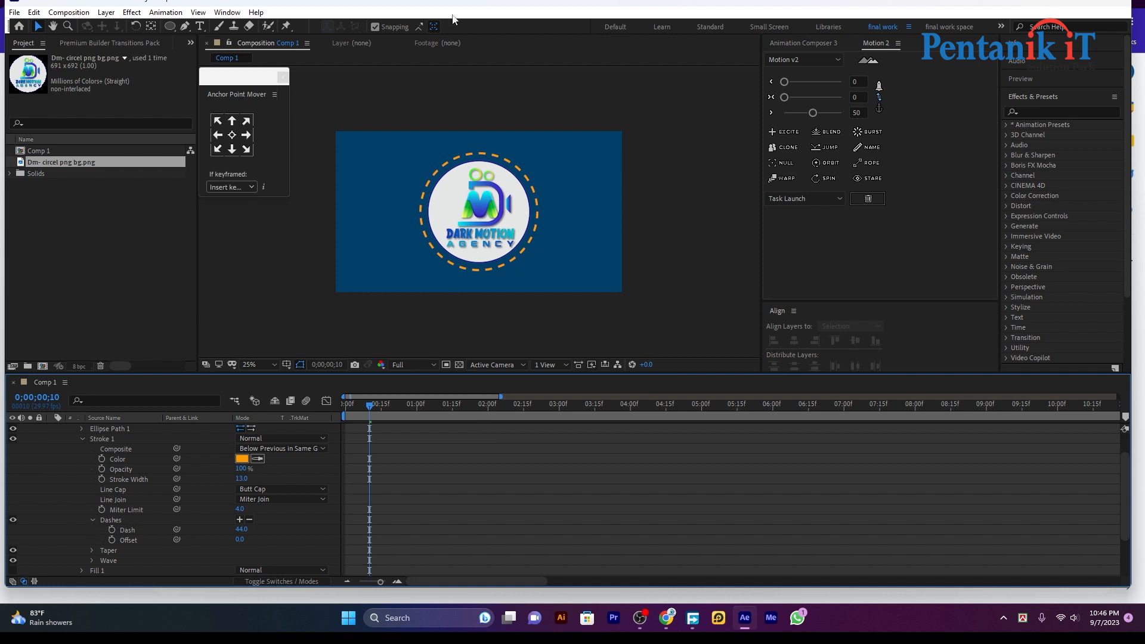
scroll(419, 442, up, 1)
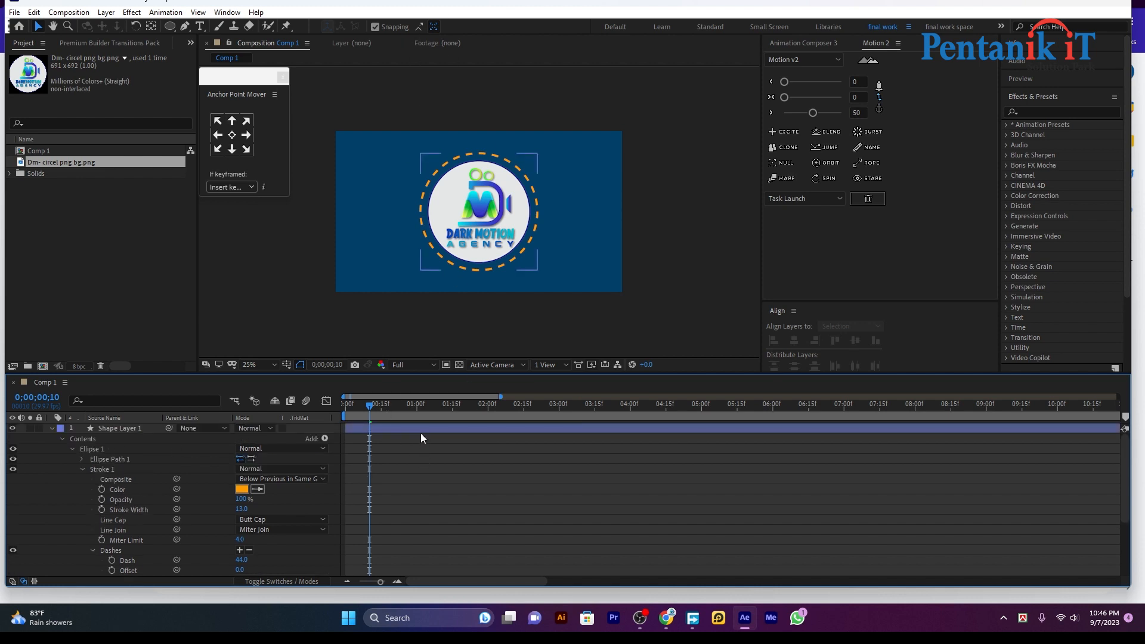
click(423, 428)
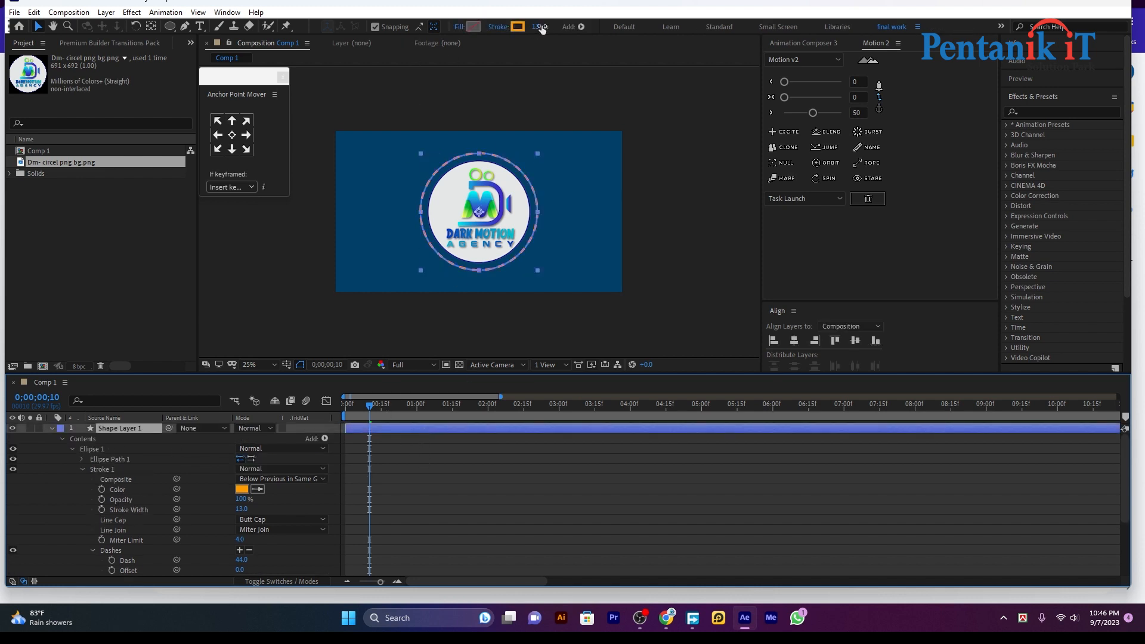
drag(538, 26, 538, 29)
click(437, 490)
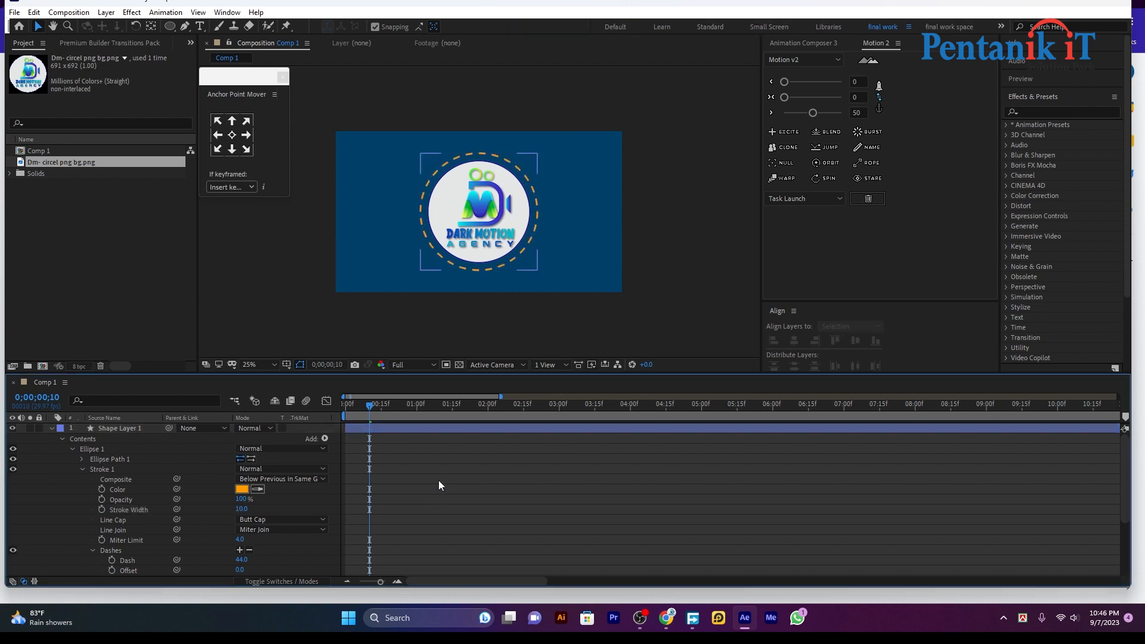
drag(247, 559, 251, 559)
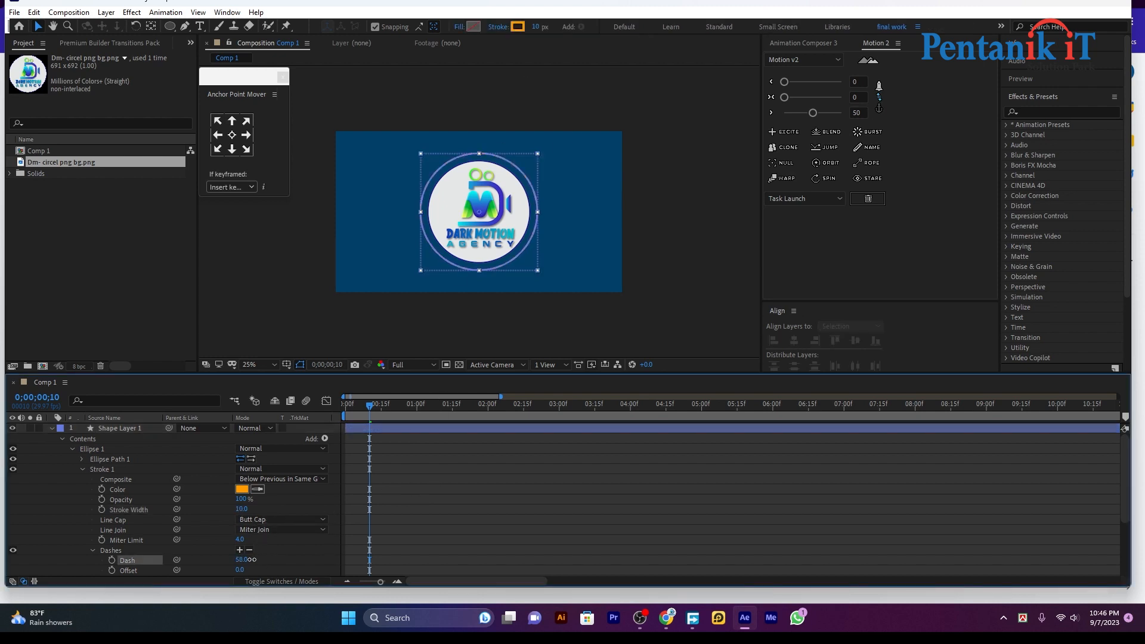
click(463, 510)
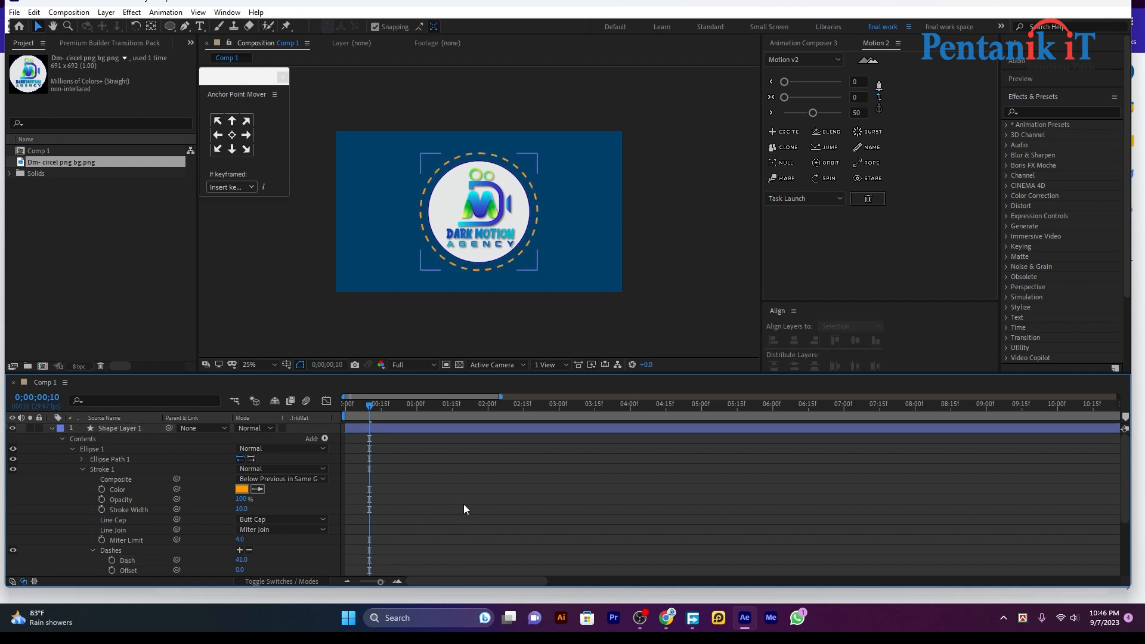
scroll(439, 504, down, 3)
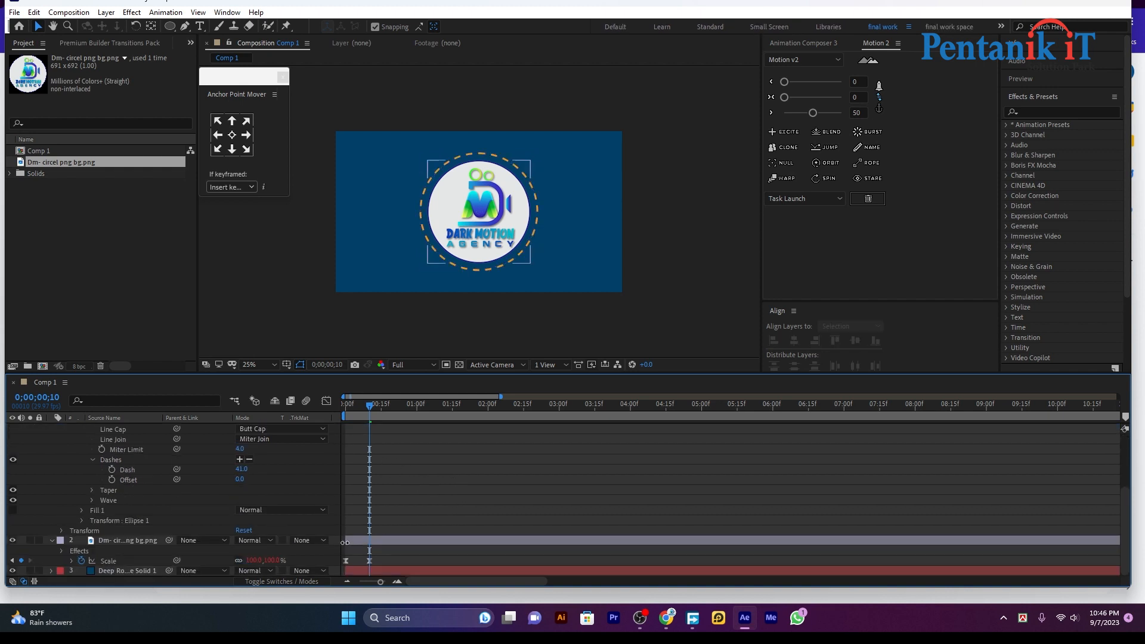
mouse_move(366, 417)
mouse_down()
mouse_move(348, 417)
mouse_move(369, 417)
mouse_up()
Keyframe Dash and Offset, raising Offset to 292 at the three-second mark
click(111, 470)
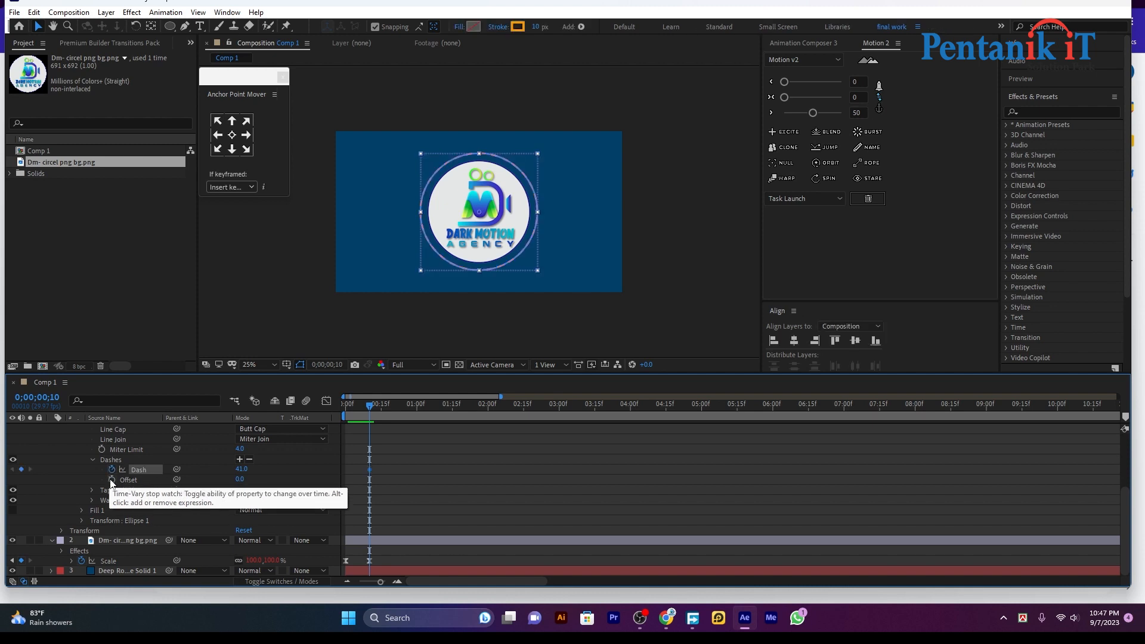
click(111, 480)
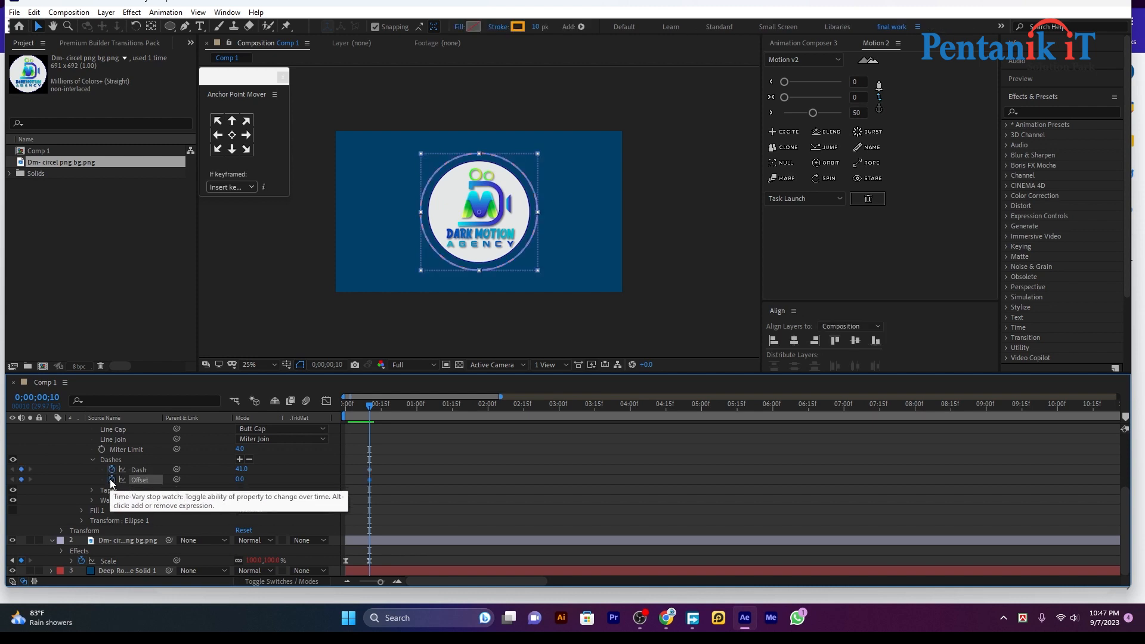
click(385, 408)
drag(401, 413, 560, 411)
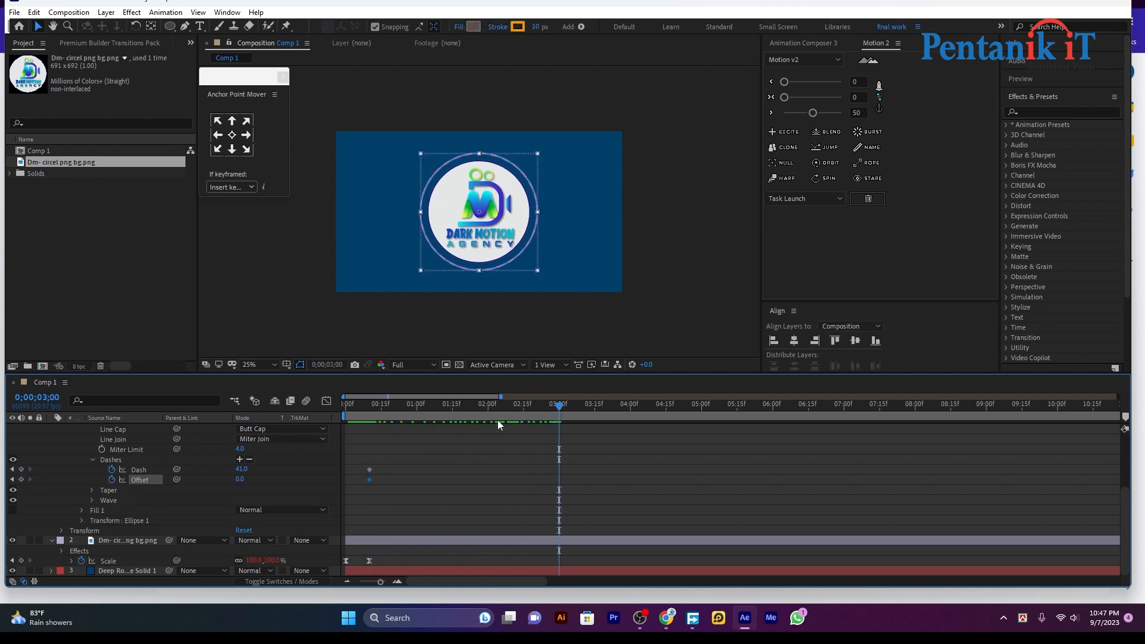
drag(240, 479, 329, 470)
Preview the dashes travelling around the logo from near the start
drag(618, 409, 386, 421)
click(654, 467)
key(space)
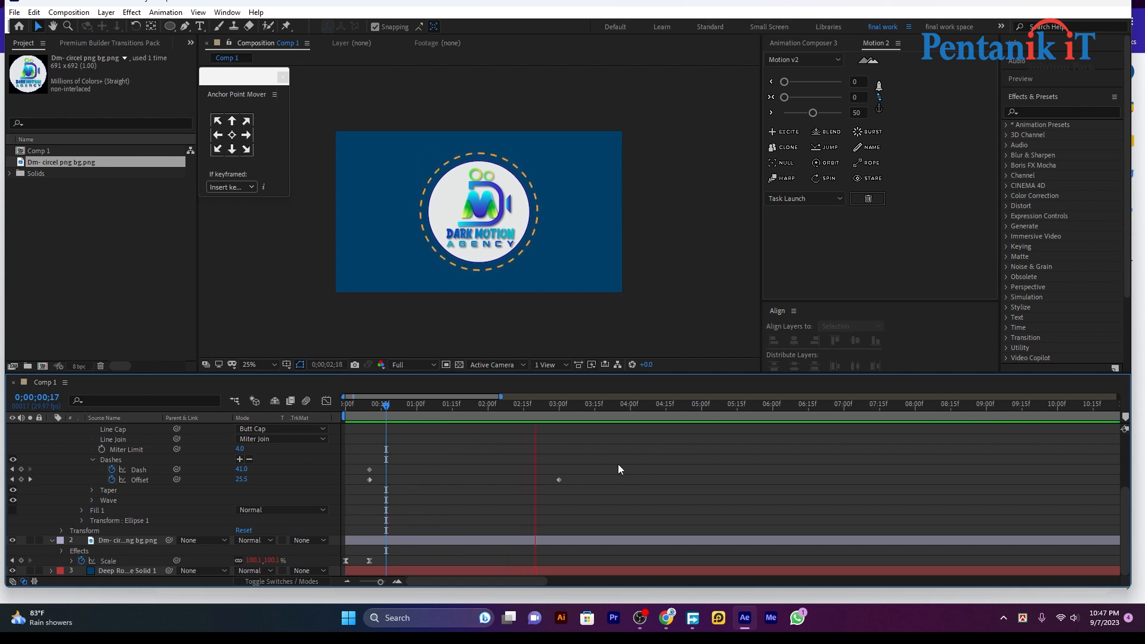
key(space)
scroll(89, 447, up, 4)
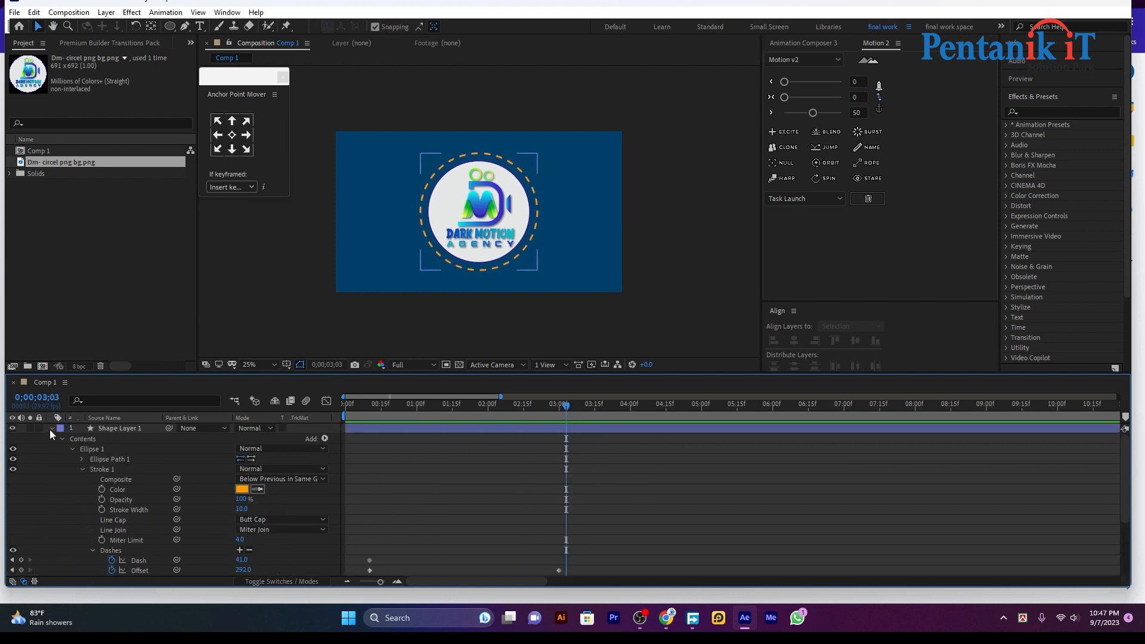
Trim all three layers to end at three seconds
click(50, 428)
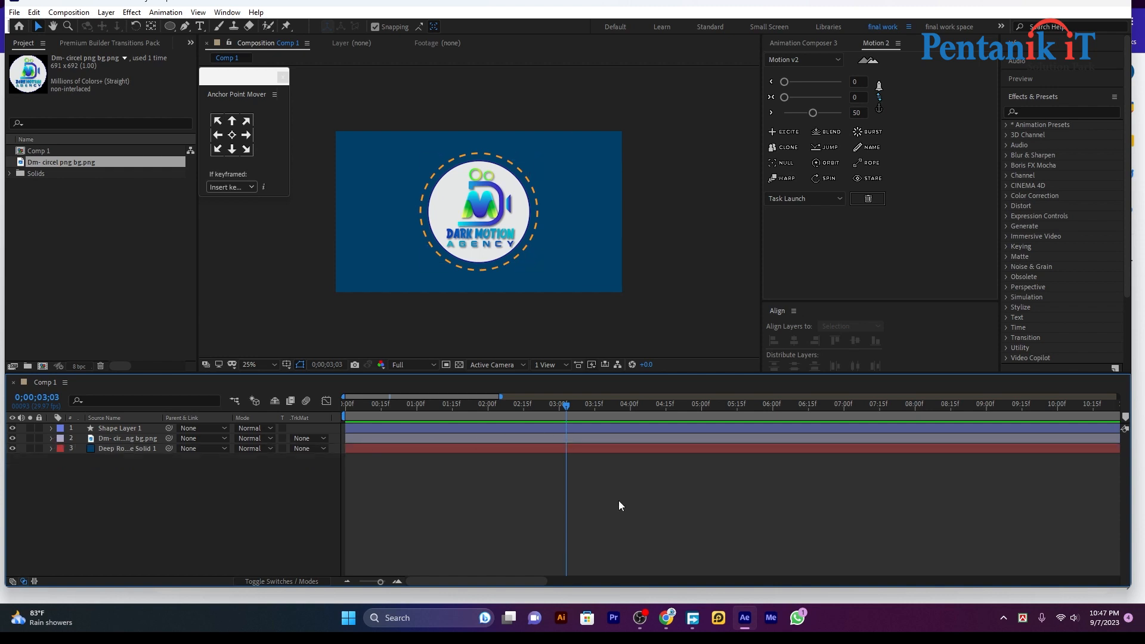
drag(569, 406, 558, 406)
drag(76, 482, 61, 400)
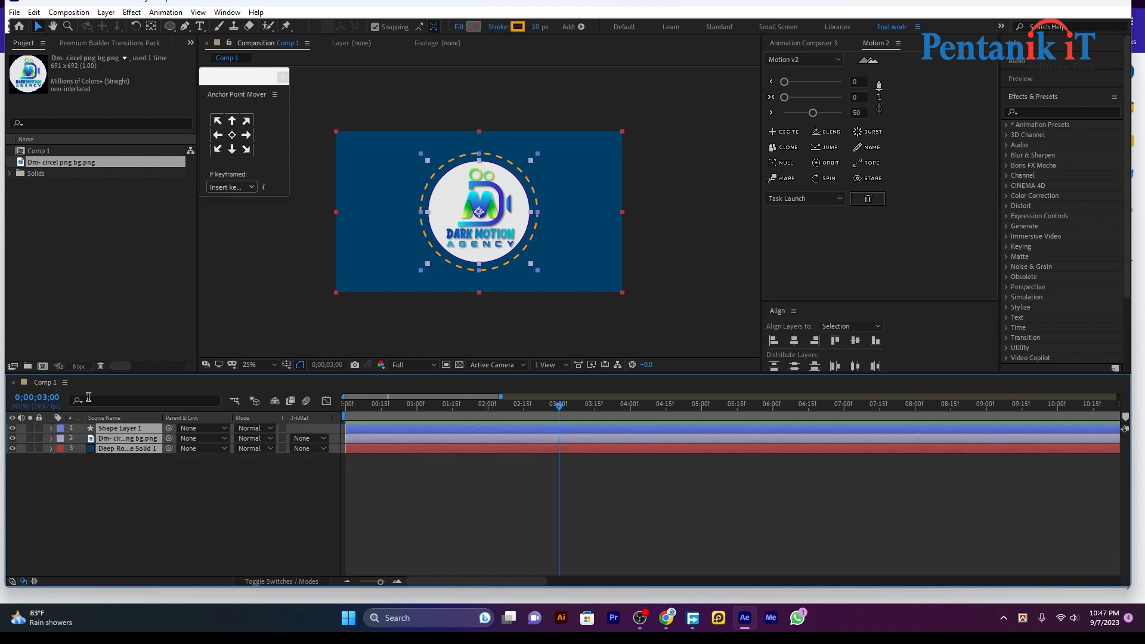
key(alt+bracketright)
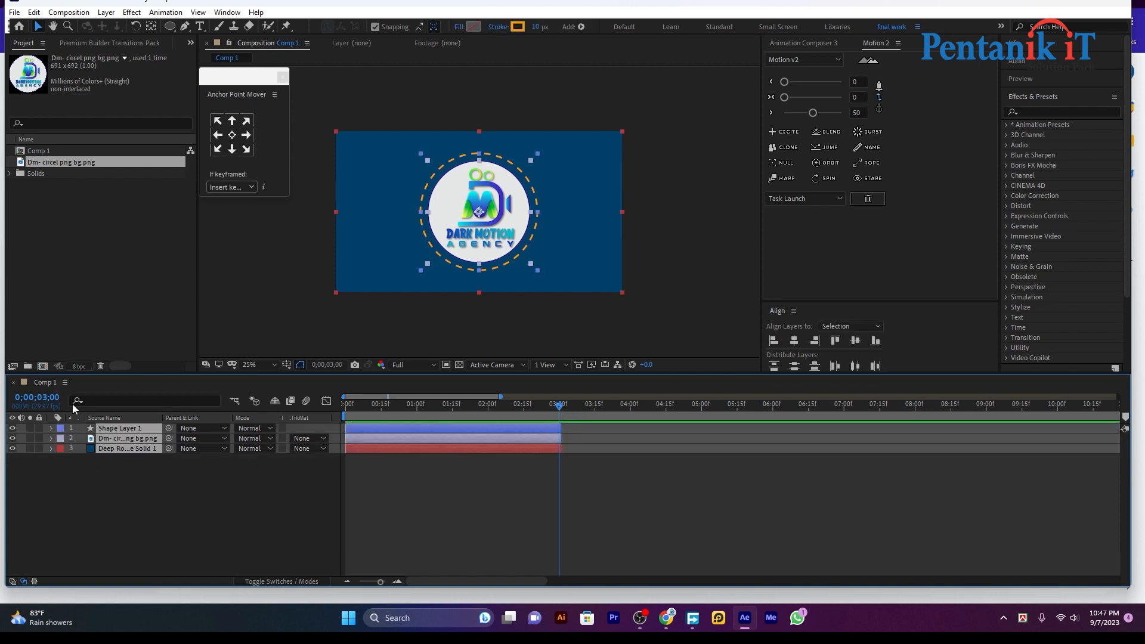
click(425, 549)
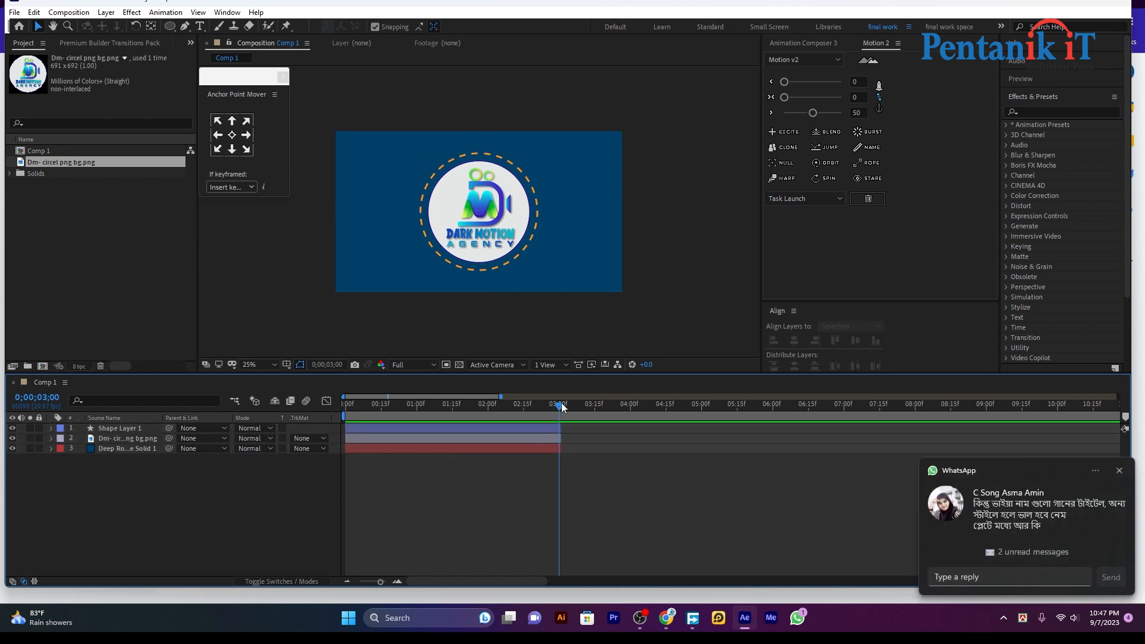
Preview the finished three-second animation from the start
drag(558, 410, 335, 416)
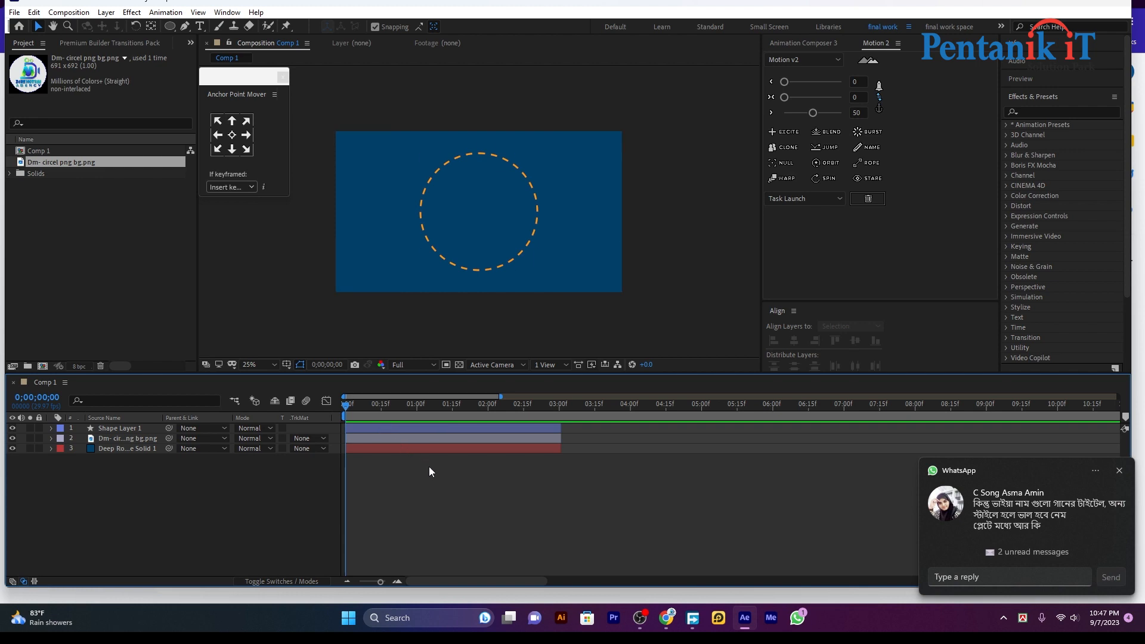
key(space)
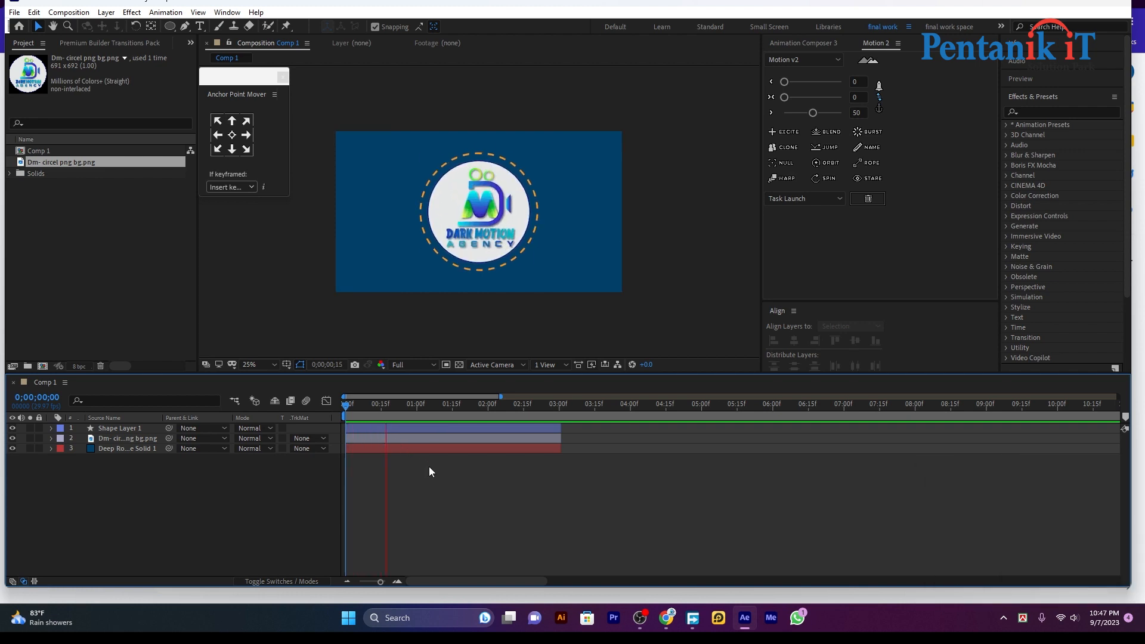
key(space)
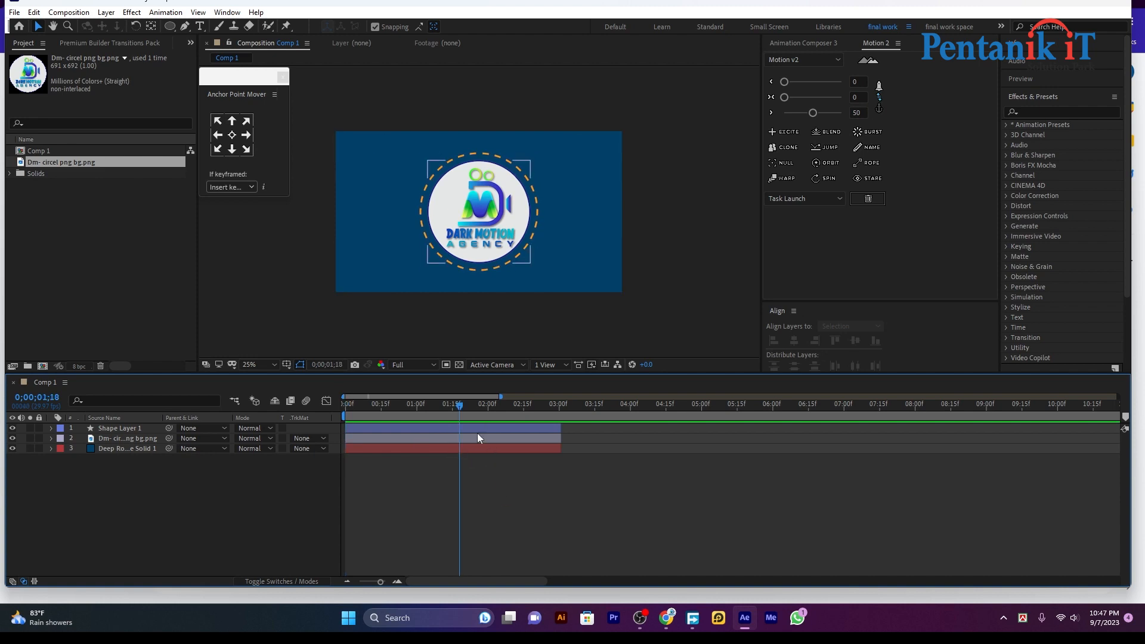
drag(460, 405, 302, 409)
key(space)
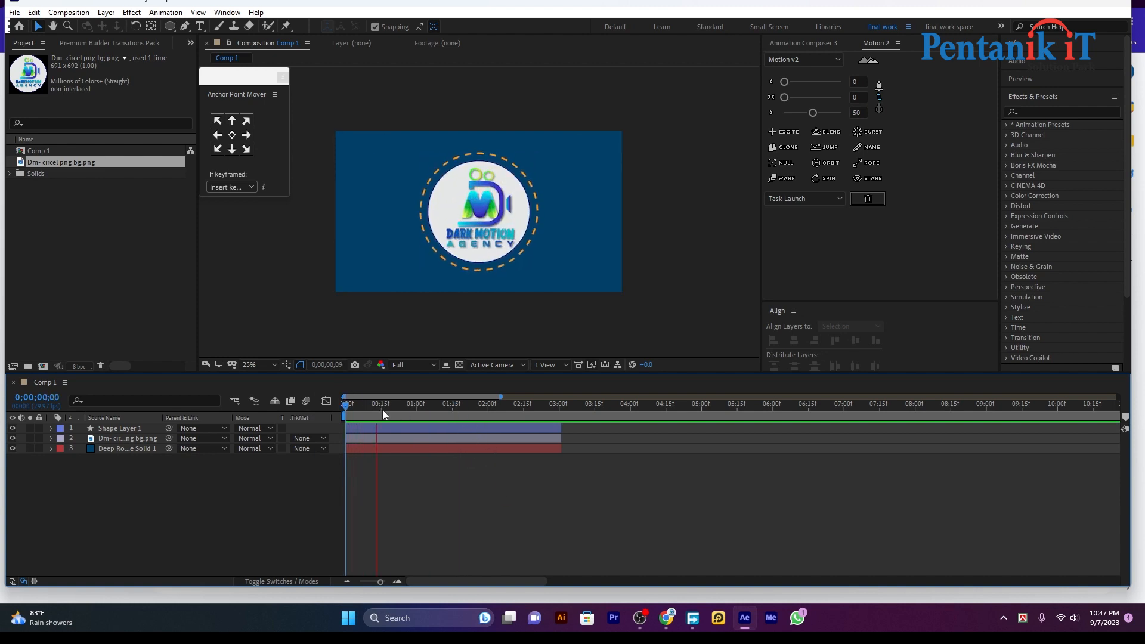
click(456, 403)
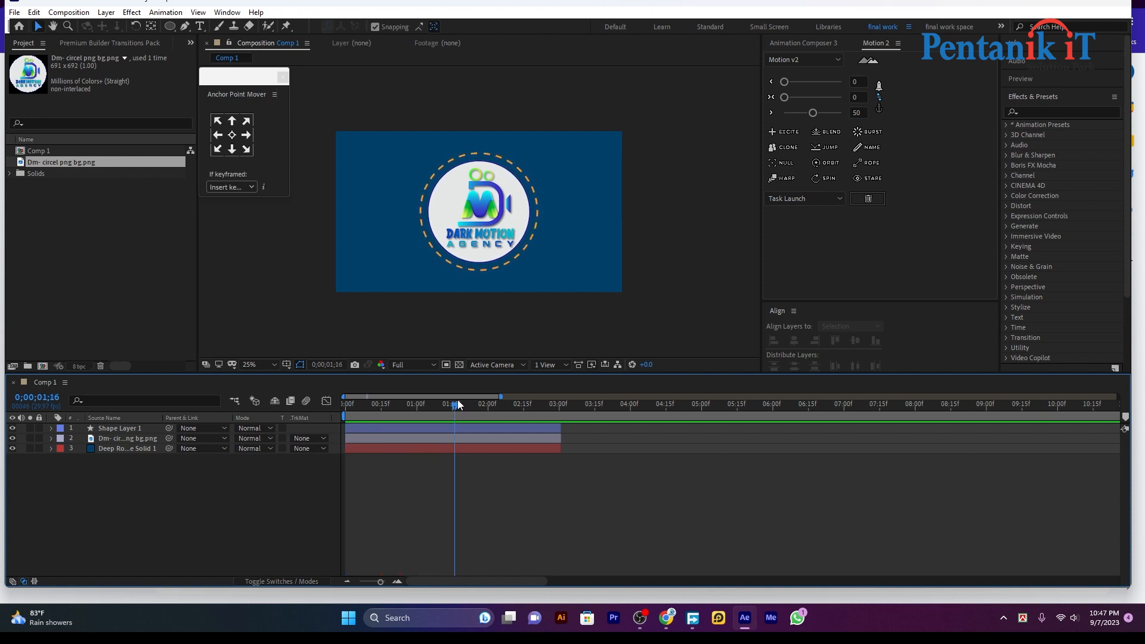
Select the ring layer, rewind, and show the switch and parenting columns
click(436, 440)
click(431, 427)
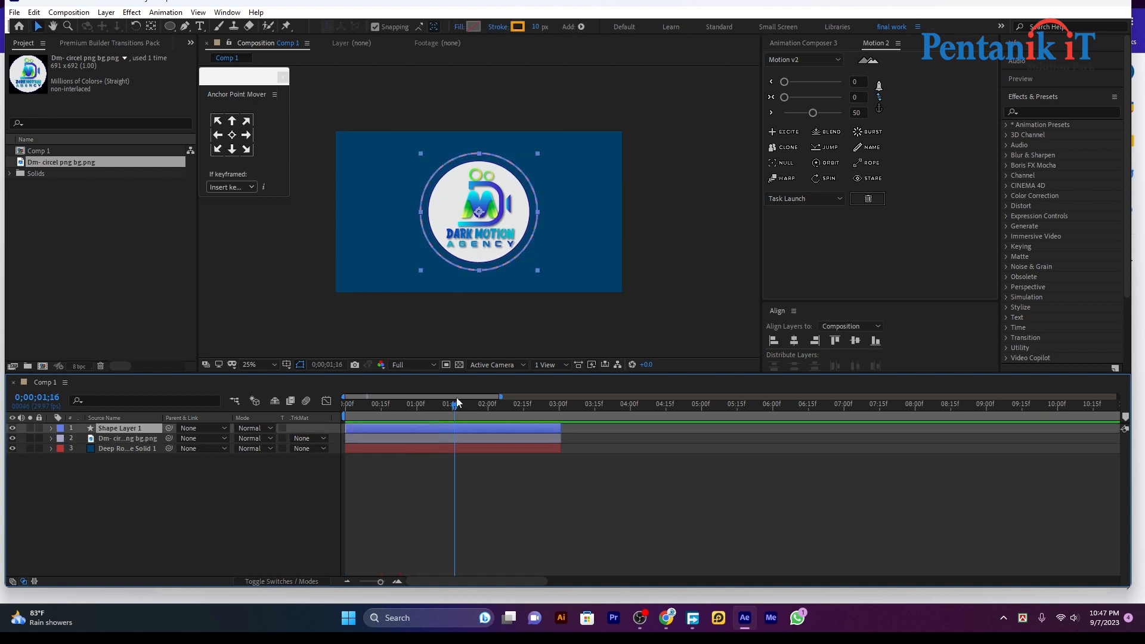
click(451, 409)
drag(399, 428, 372, 433)
click(295, 581)
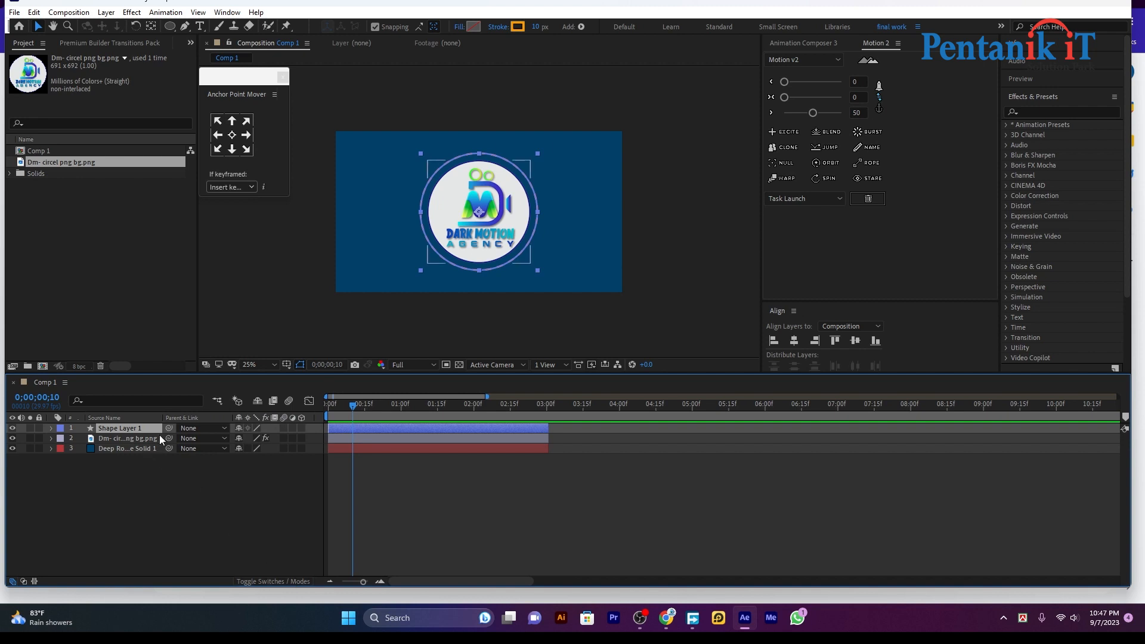
Try parenting the ring to the logo layer, preview, then undo the link
drag(164, 429, 144, 438)
click(360, 412)
key(space)
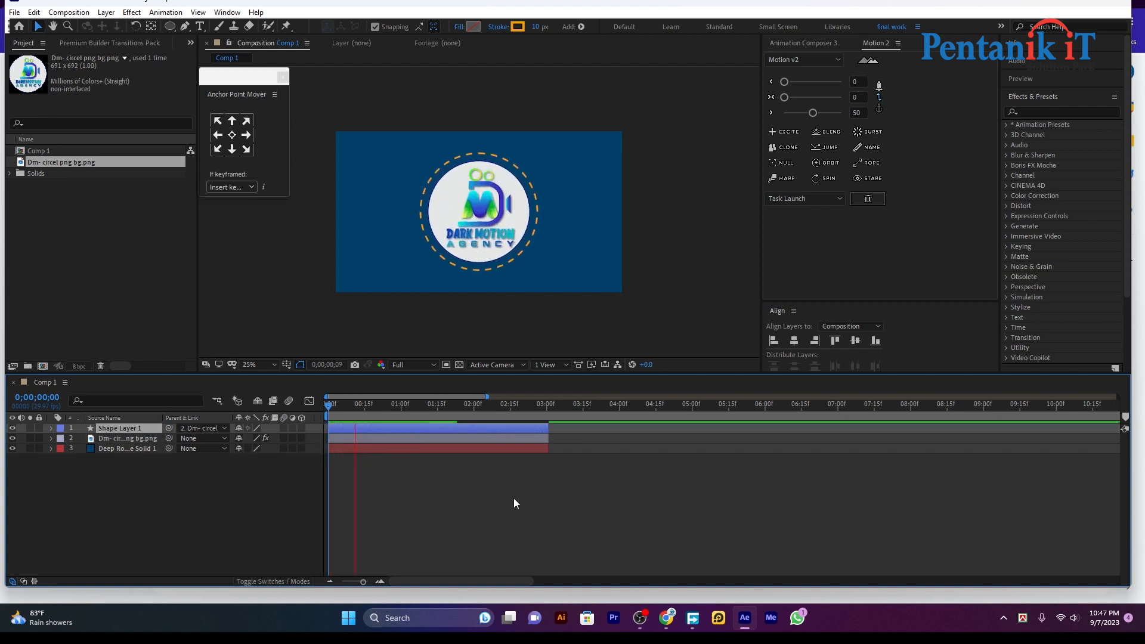
click(465, 488)
click(365, 424)
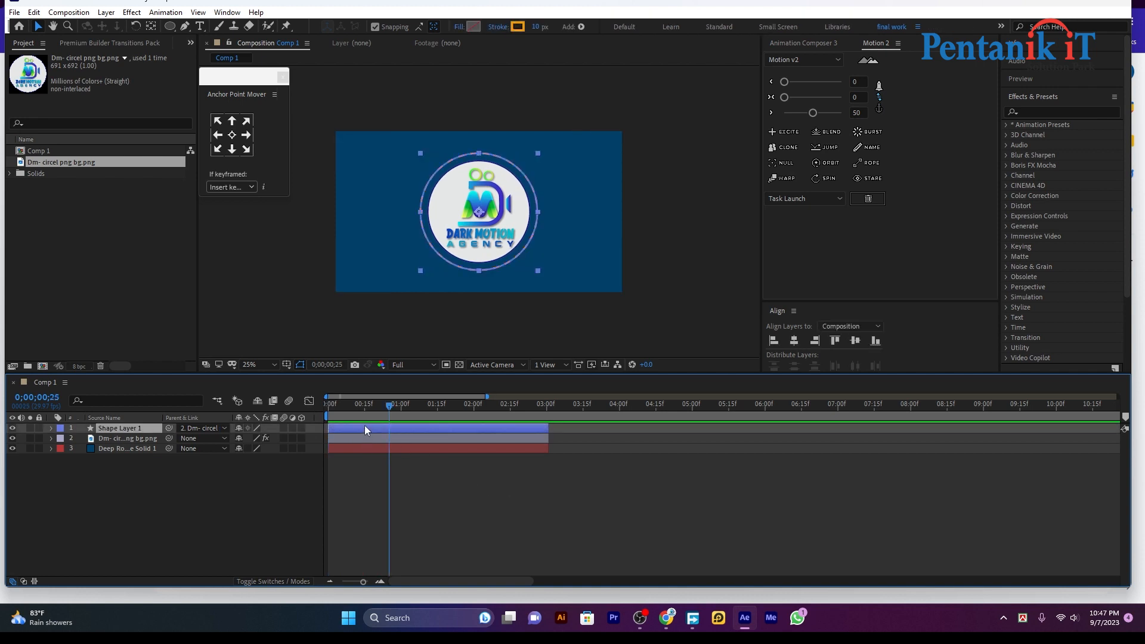
key(ctrl+z)
Keyframe the ring's Scale from 0% at the start to 100% a few frames later
key(s)
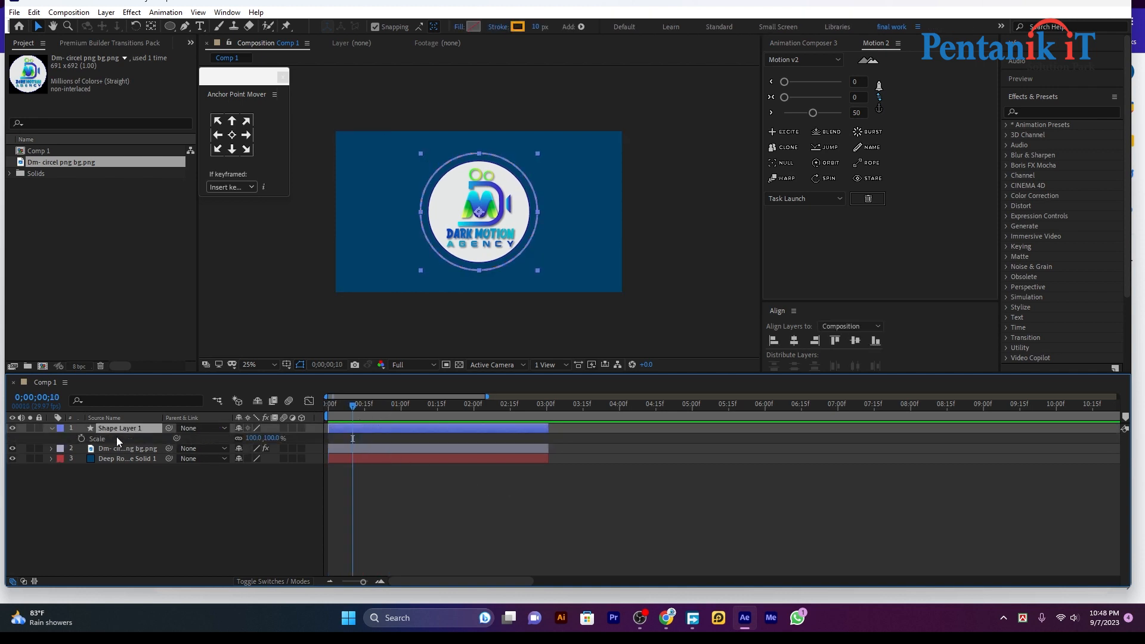
click(81, 438)
drag(350, 409, 339, 411)
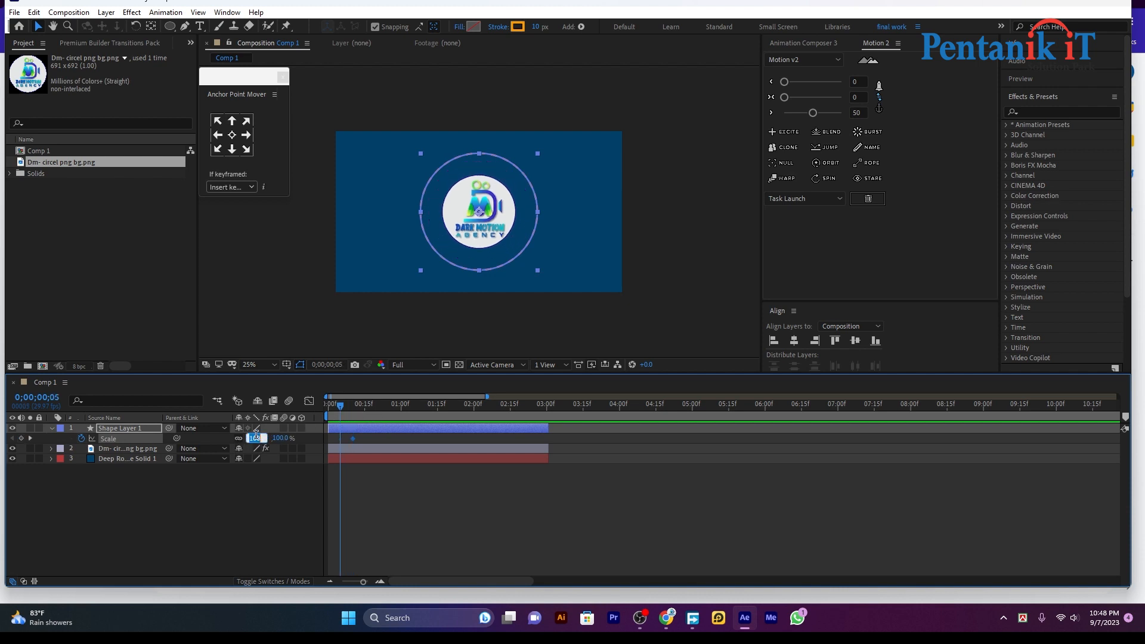
key(Return)
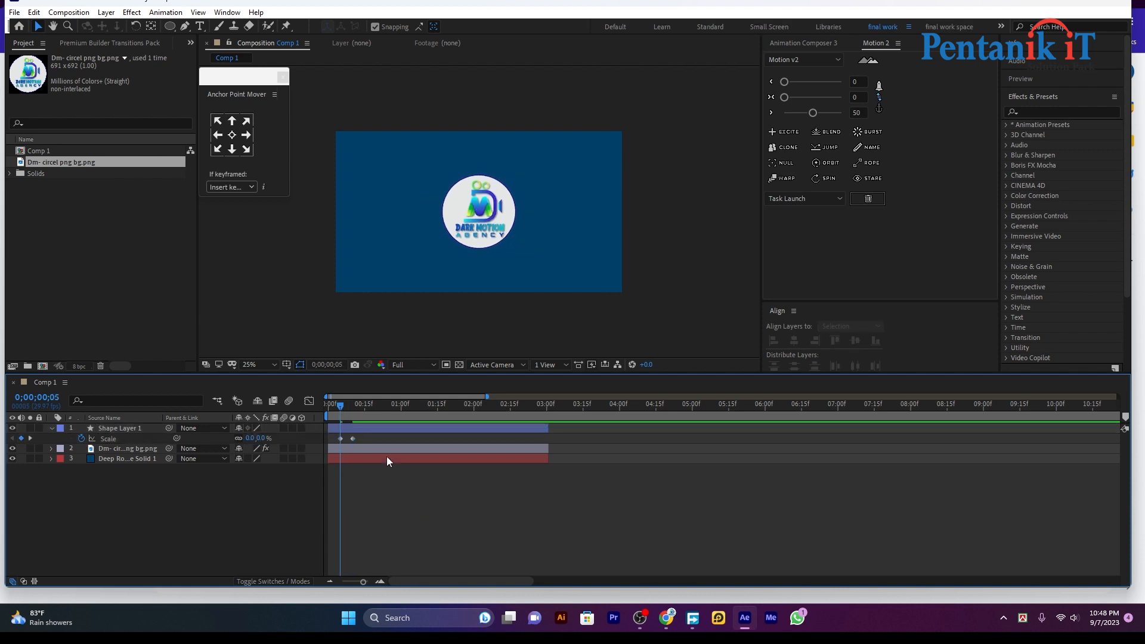
key(space)
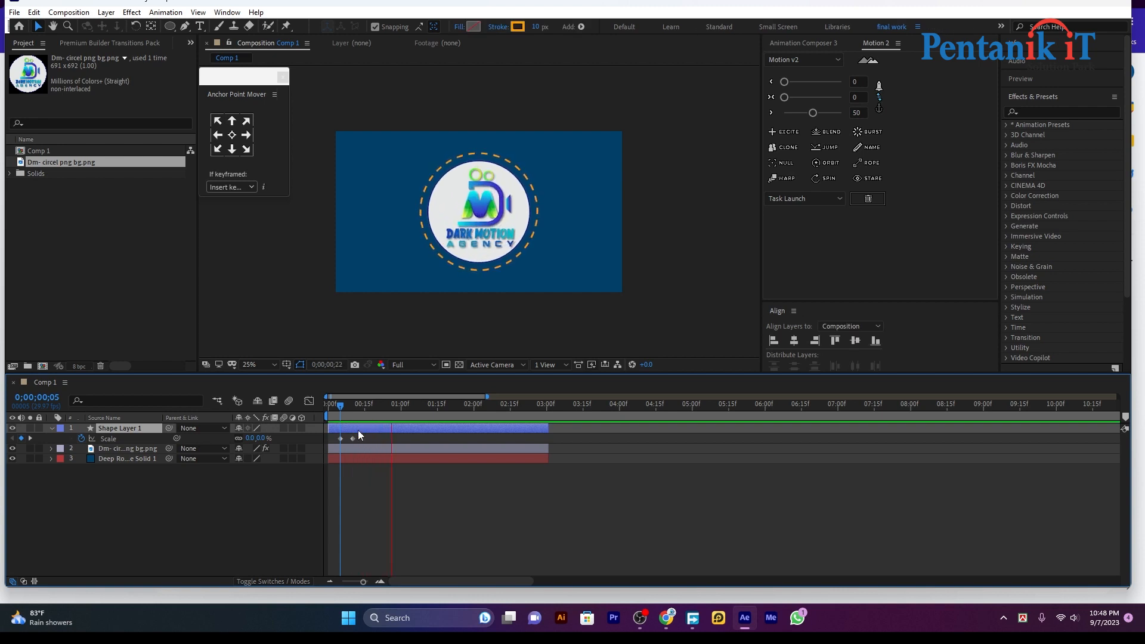
drag(341, 439, 328, 439)
drag(392, 410, 327, 427)
key(space)
key(space)
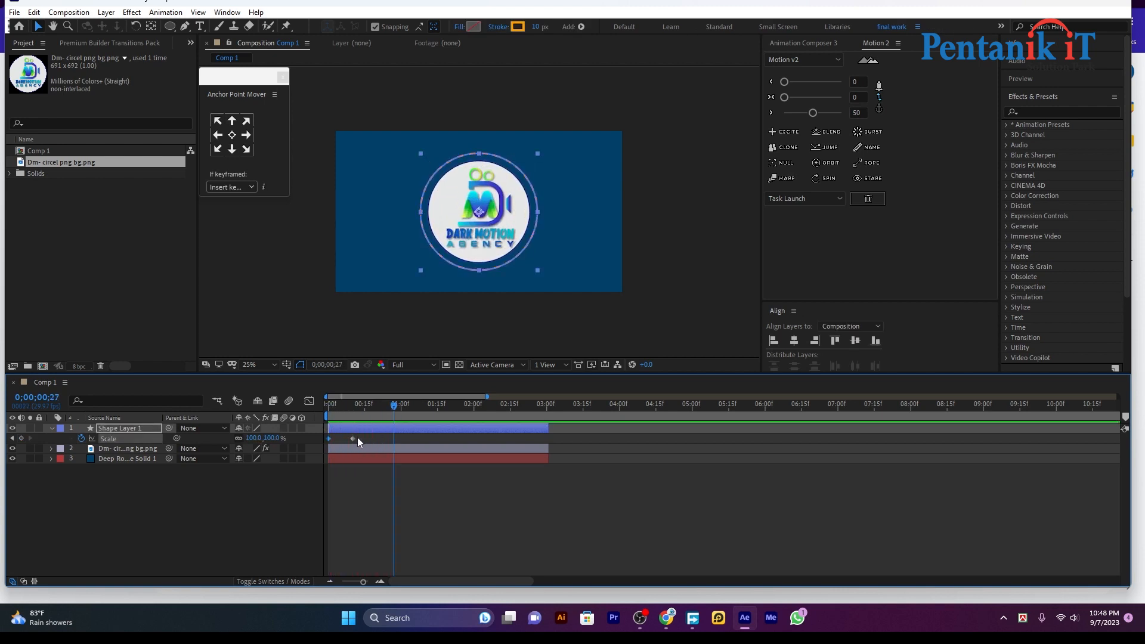
mouse_move(352, 439)
mouse_down()
mouse_move(380, 427)
mouse_move(337, 427)
mouse_up()
Move the ring layer below the logo image and preview its scale-in
key(space)
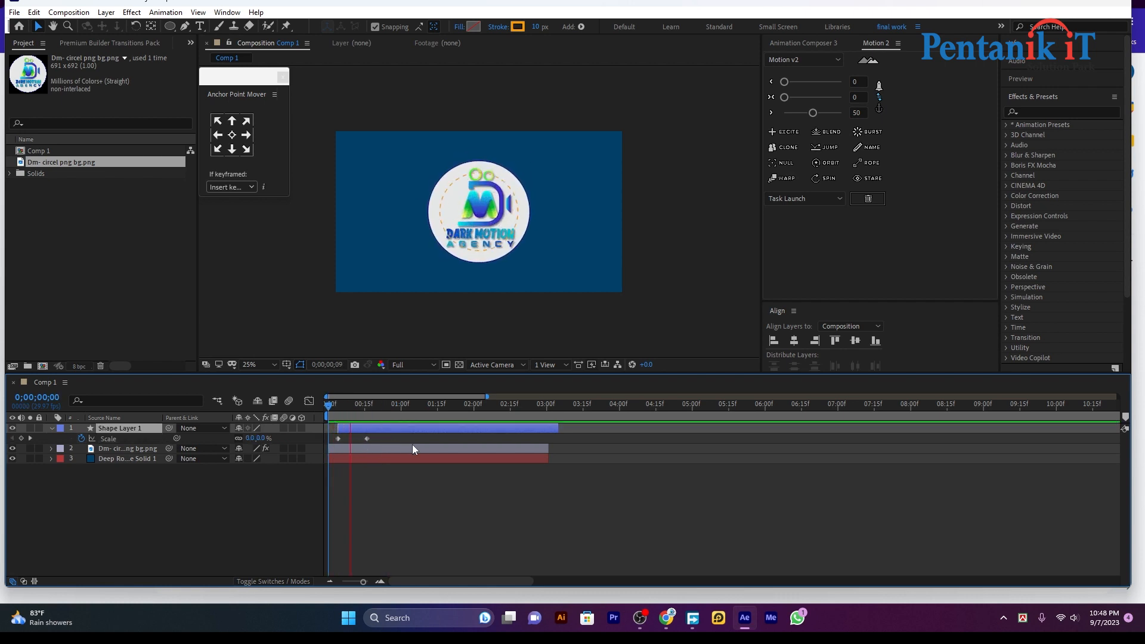
drag(130, 427, 130, 453)
click(394, 403)
drag(381, 423, 376, 448)
key(space)
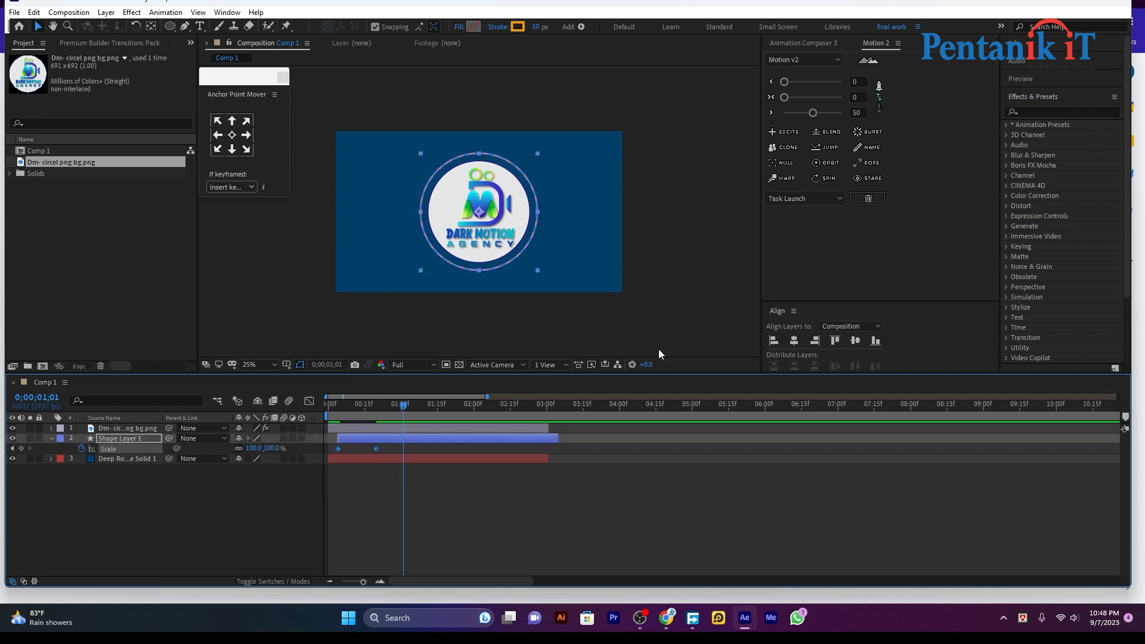
Apply Motion 2 Excite to the ring's Scale keyframes at strength 58 and preview the bounce
click(781, 134)
drag(813, 113, 818, 113)
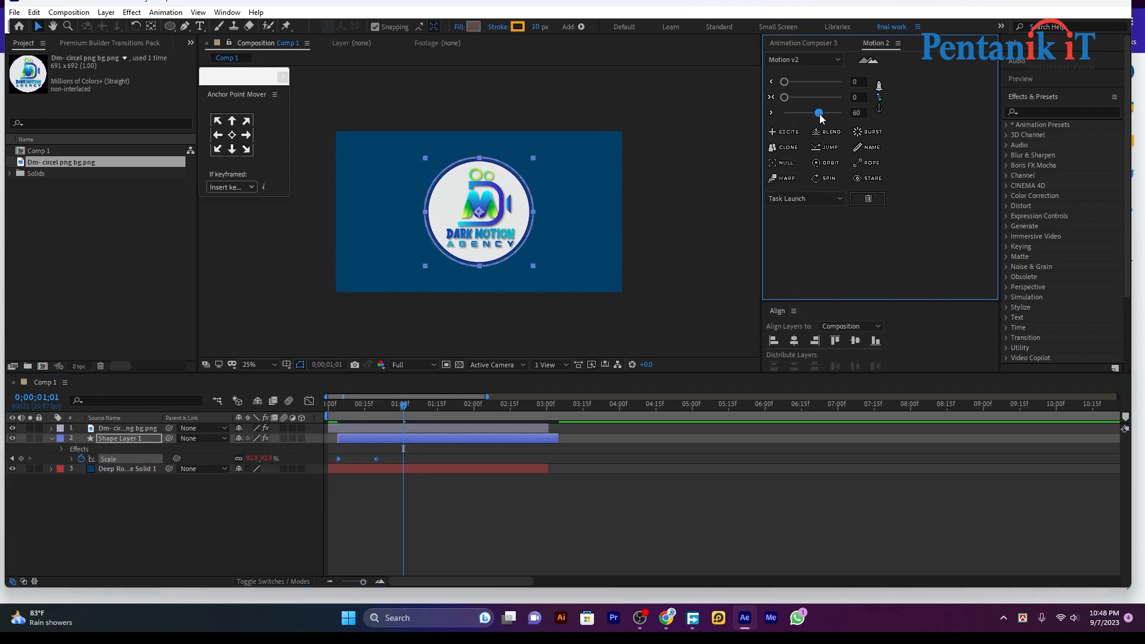
key(space)
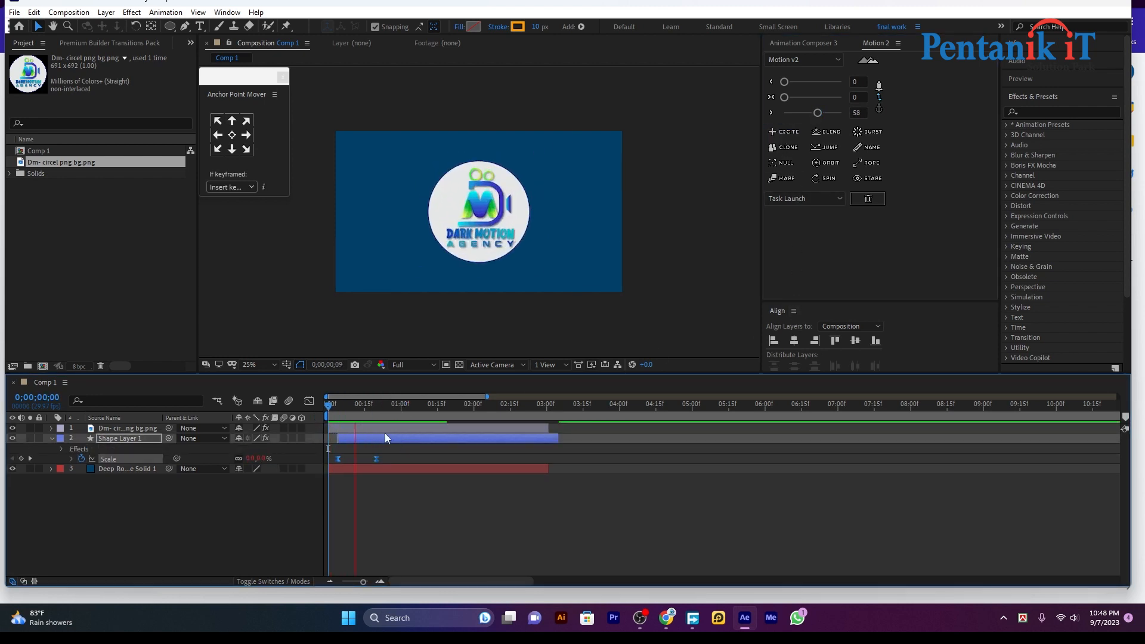
key(space)
Slide Shape Layer 1 to start at frame 0 and preview the bouncing ring
drag(396, 437, 325, 420)
key(space)
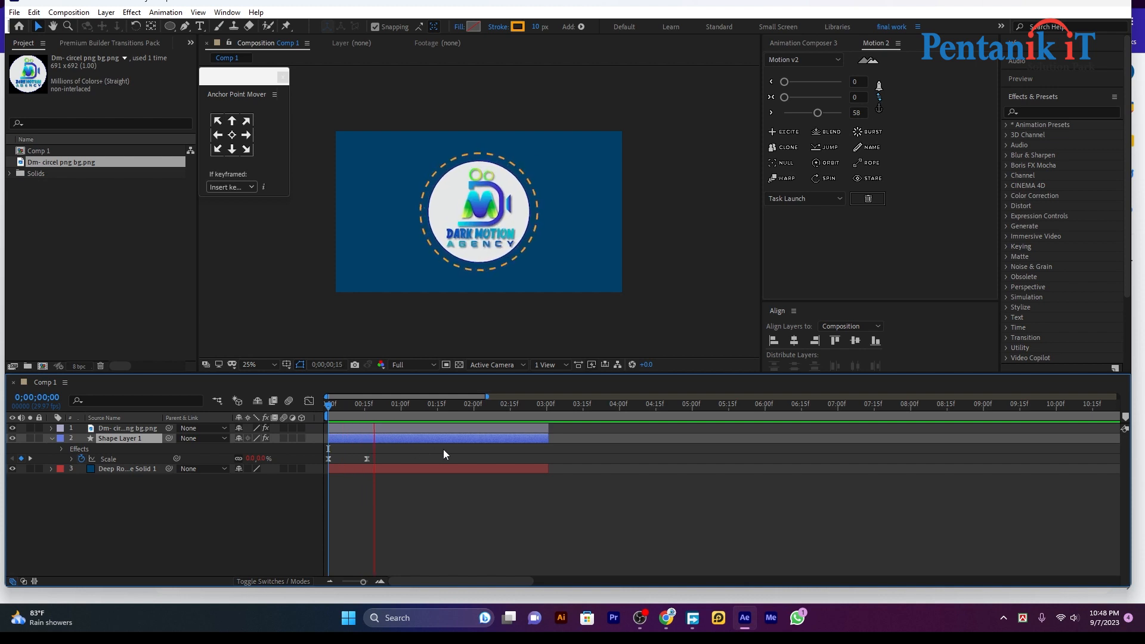
key(space)
drag(403, 410, 325, 440)
key(space)
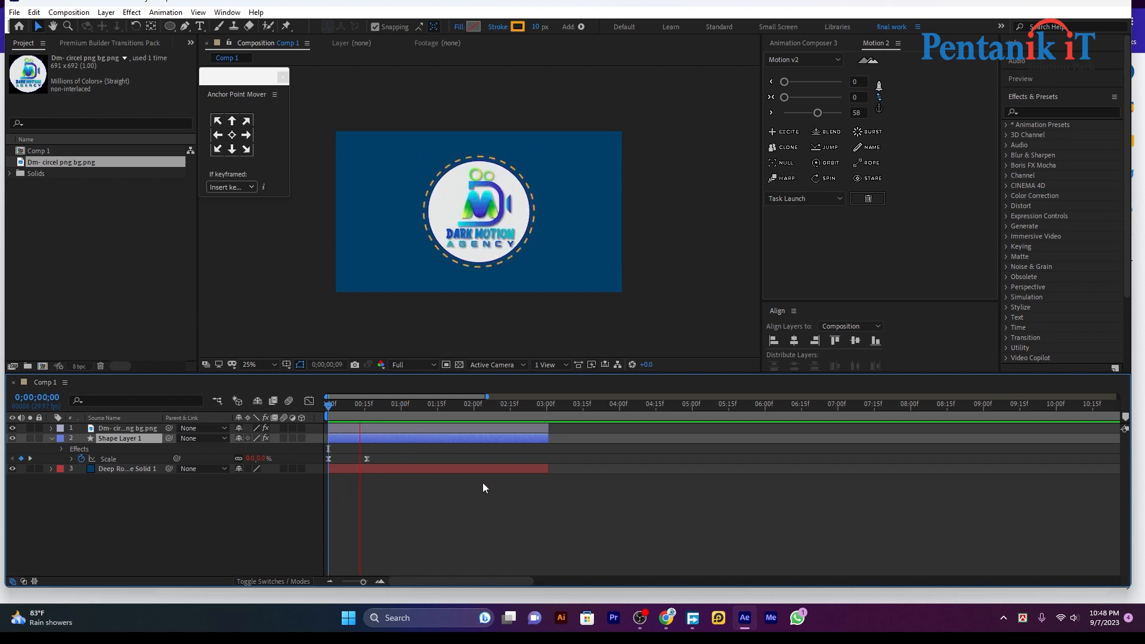
key(space)
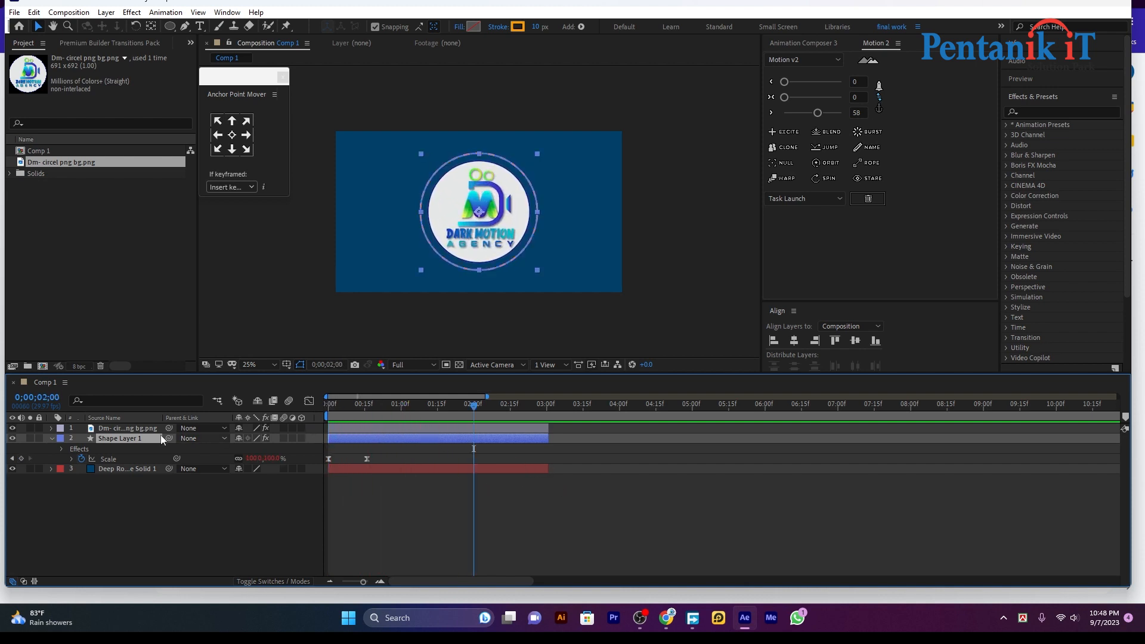
Collapse the ring's properties and select both the logo image and ring layers
click(51, 438)
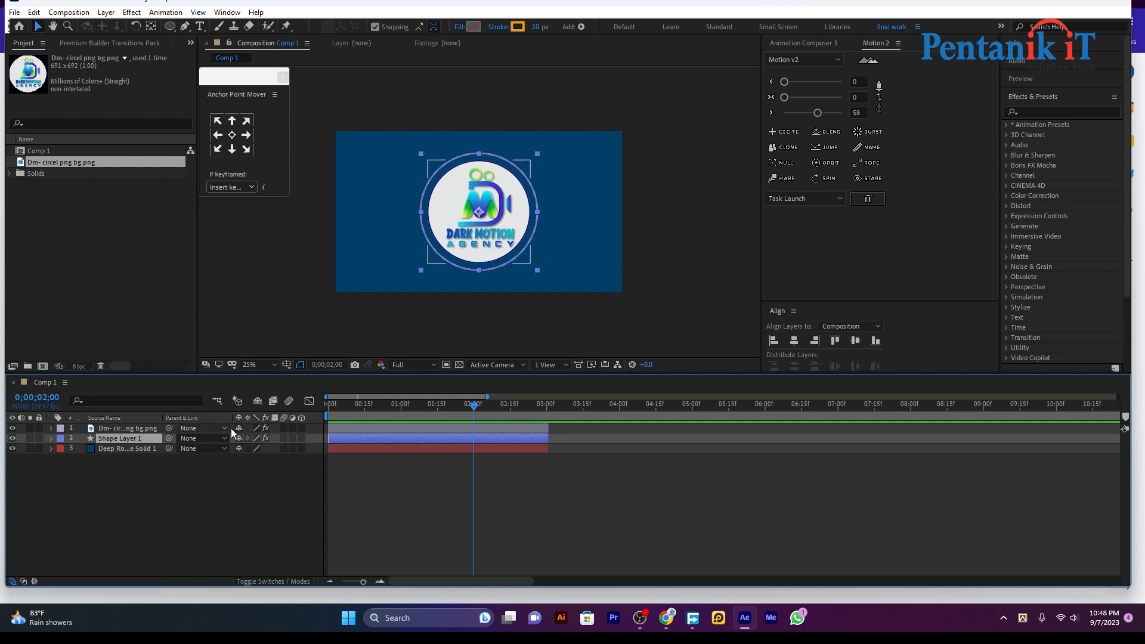
click(392, 485)
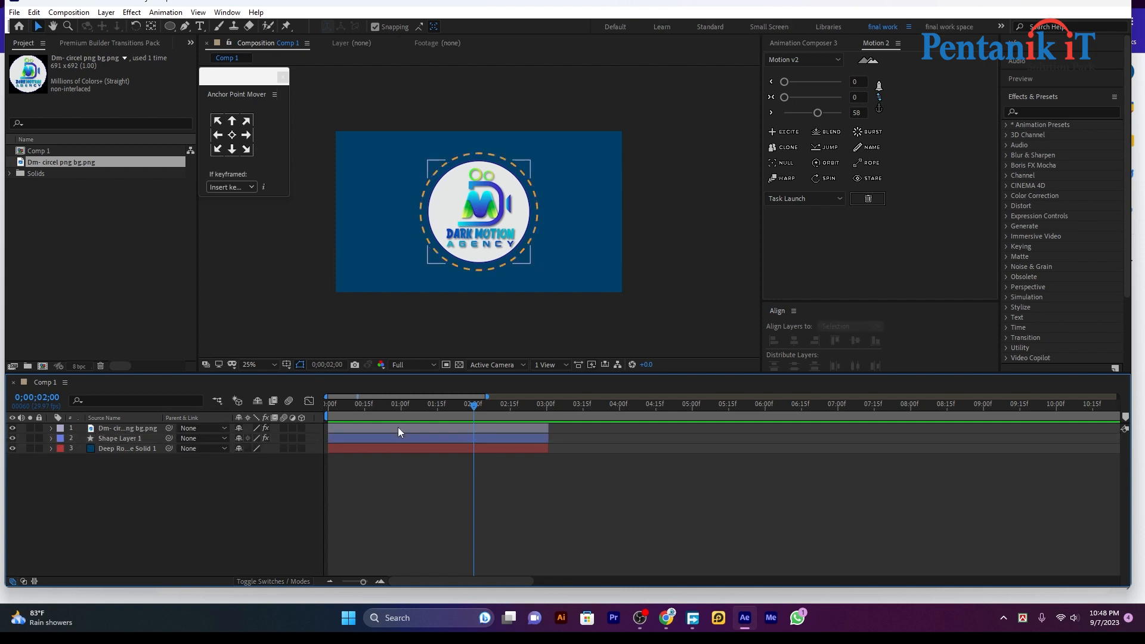
click(398, 427)
ctrl+click(402, 438)
Pre-compose the logo and ring layers into Pre-comp 1 and preview the nested animation
right_click(137, 440)
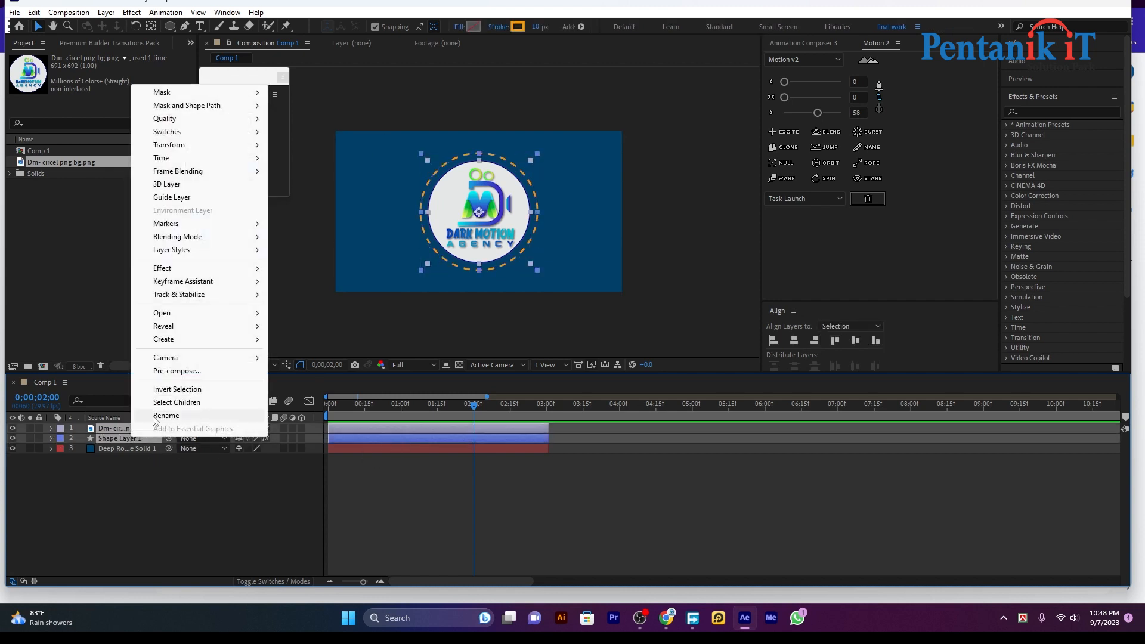
click(181, 372)
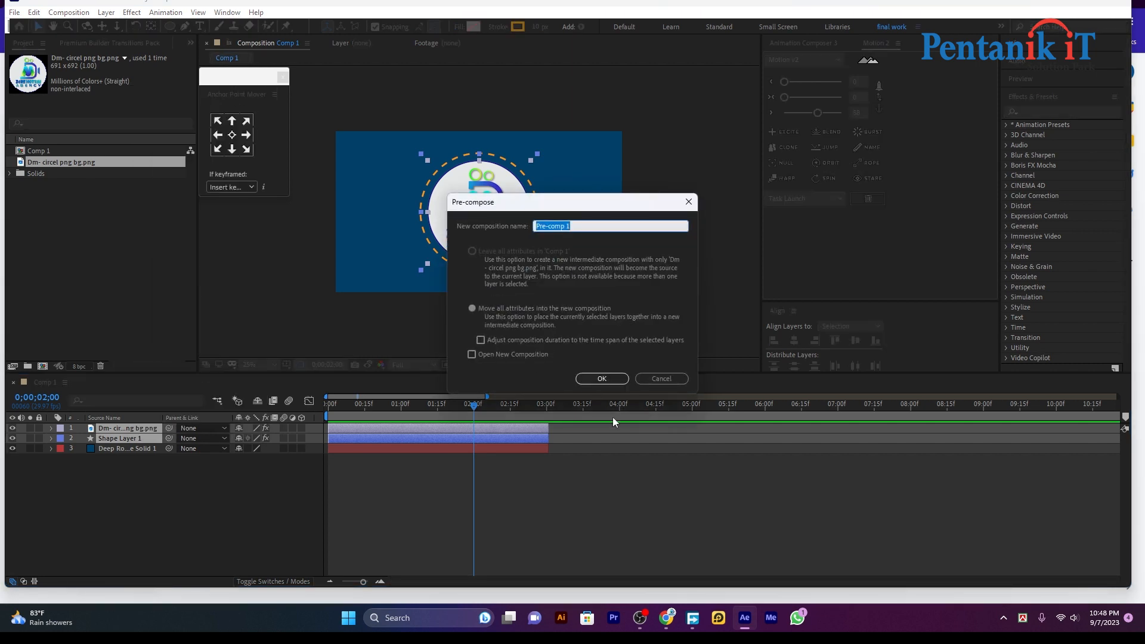
click(601, 378)
drag(474, 405, 344, 426)
key(space)
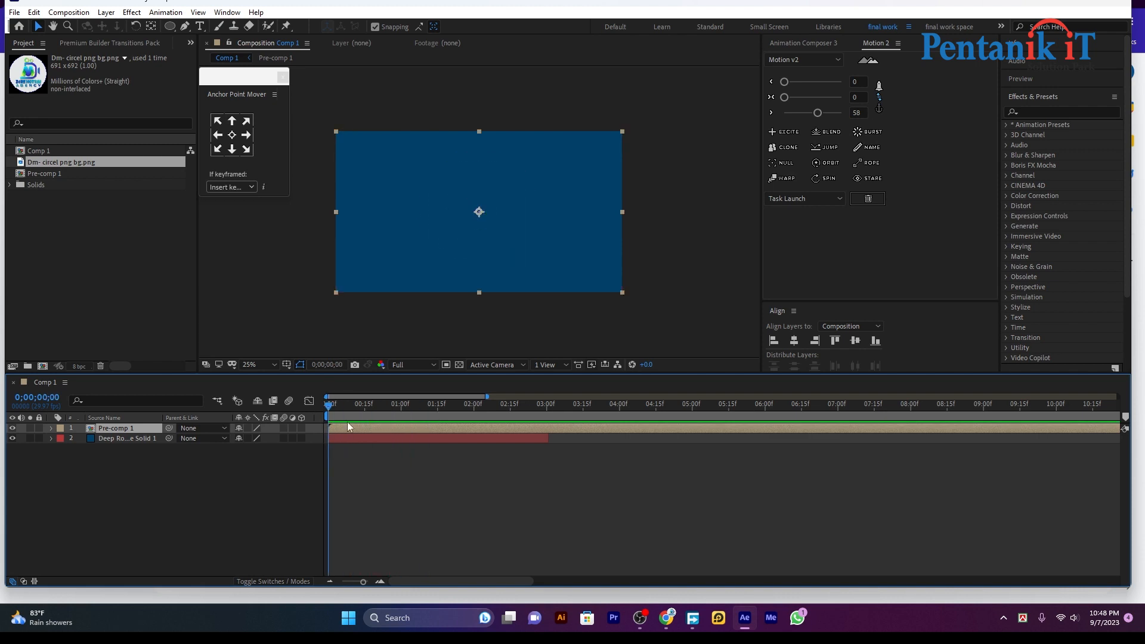
Keyframe Pre-comp 1's Position from Y 540 at 1;07 up to Y 420 at 1;22
key(space)
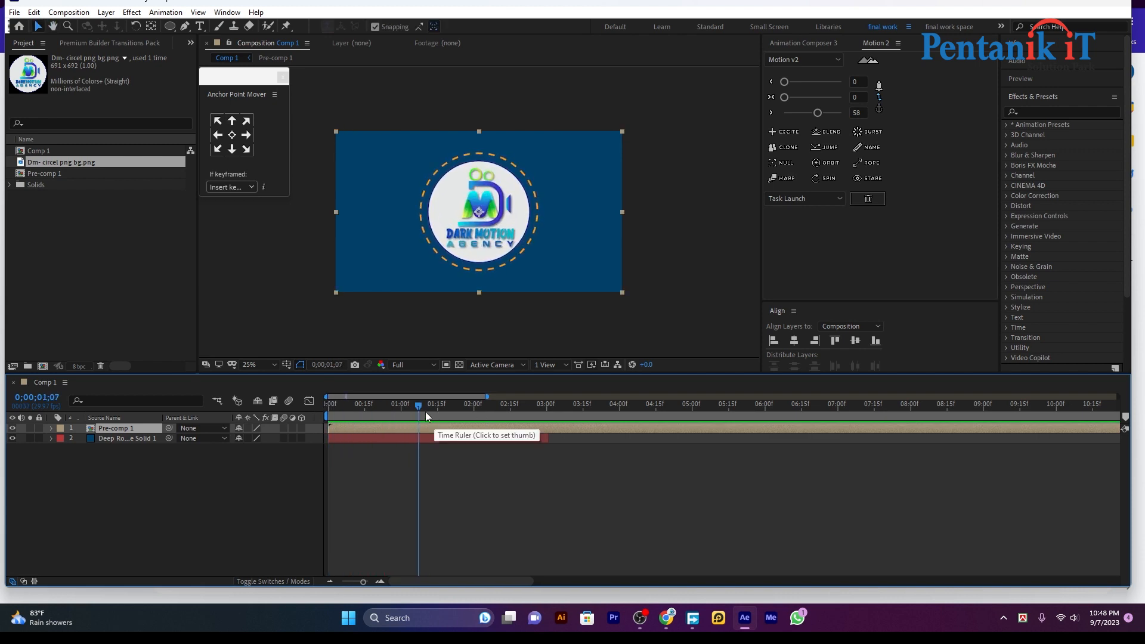
key(p)
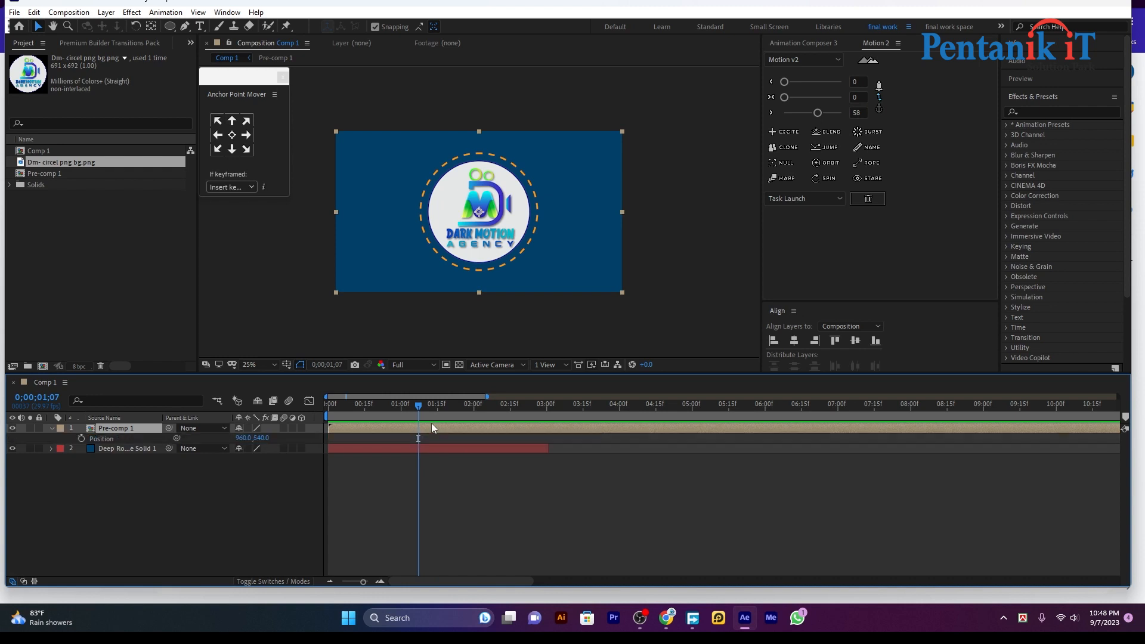
click(81, 439)
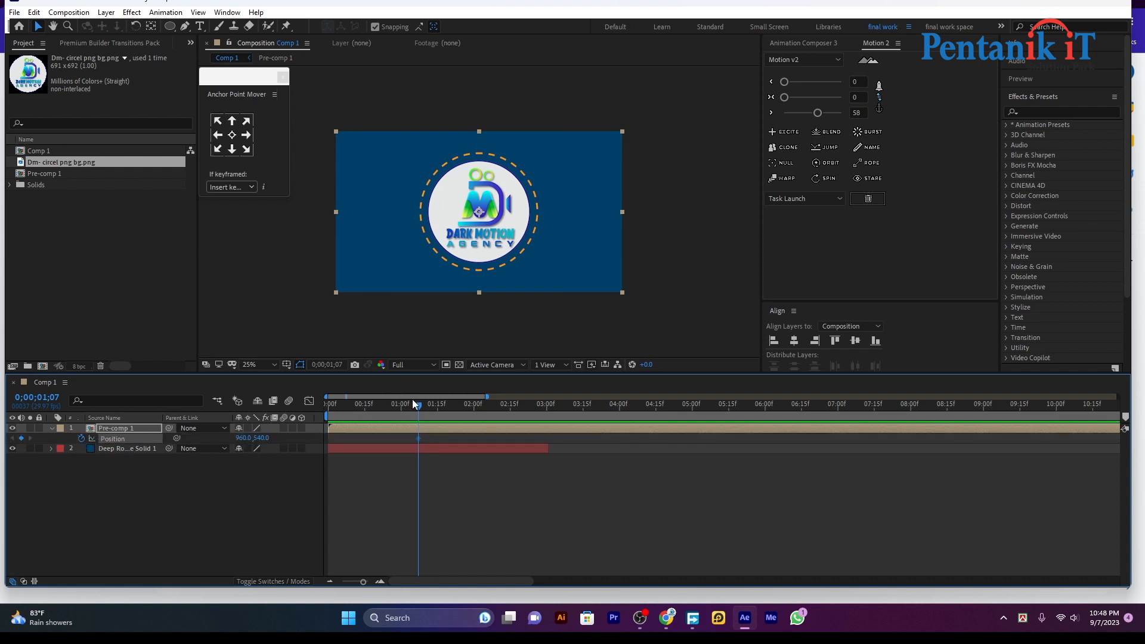
drag(418, 406, 456, 409)
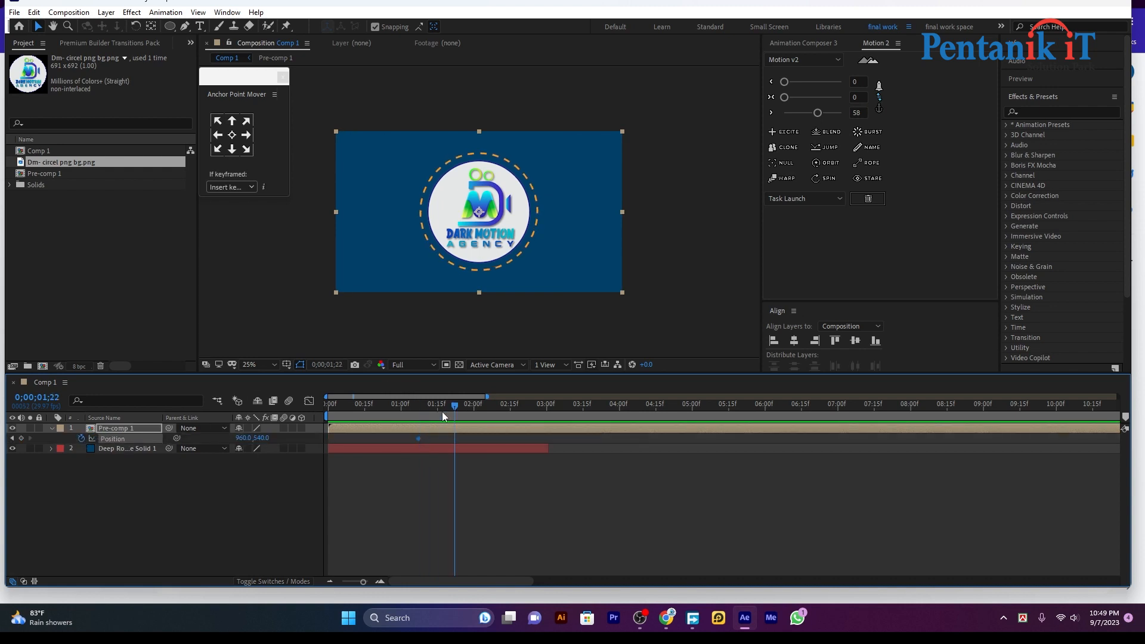
drag(257, 441, 254, 363)
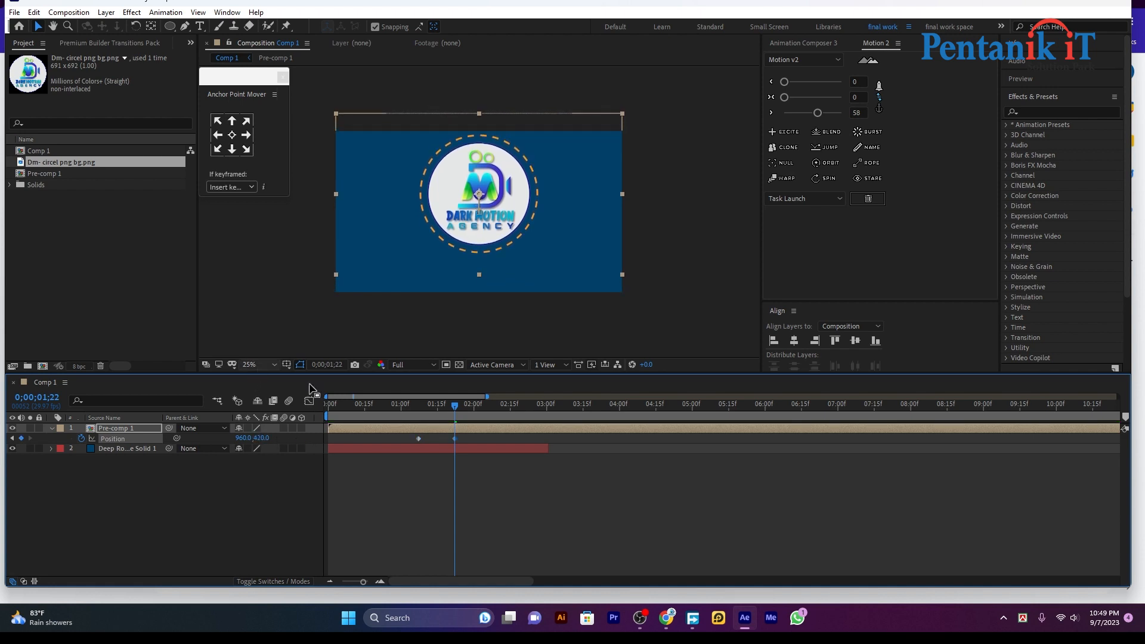
Preview the slide-up and move the second Position keyframe slightly earlier
drag(455, 407, 310, 420)
key(space)
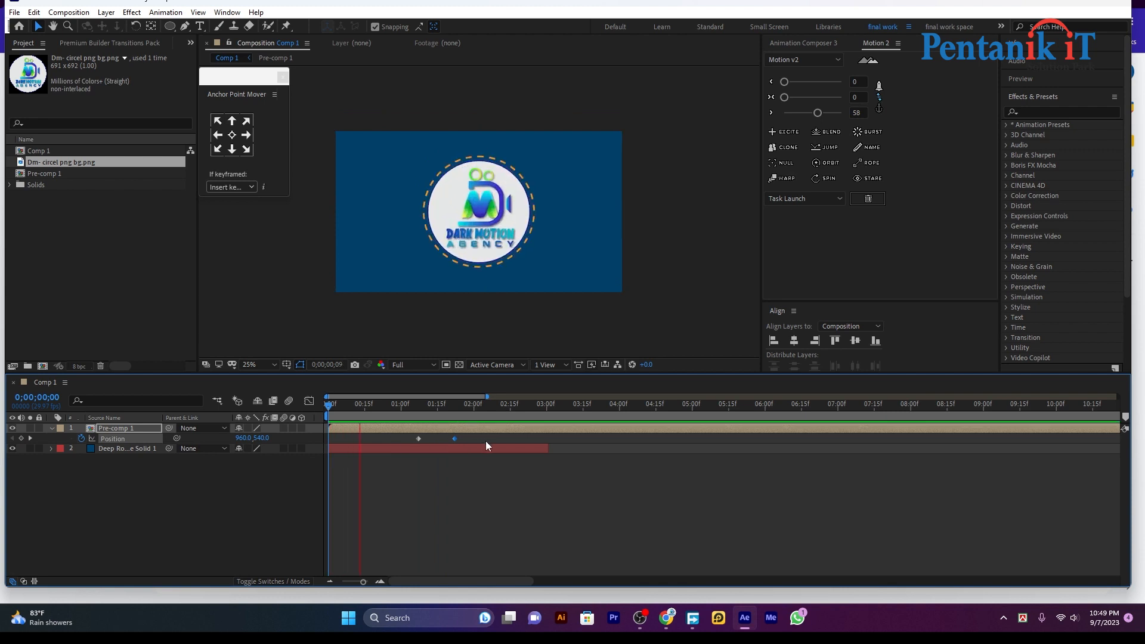
key(space)
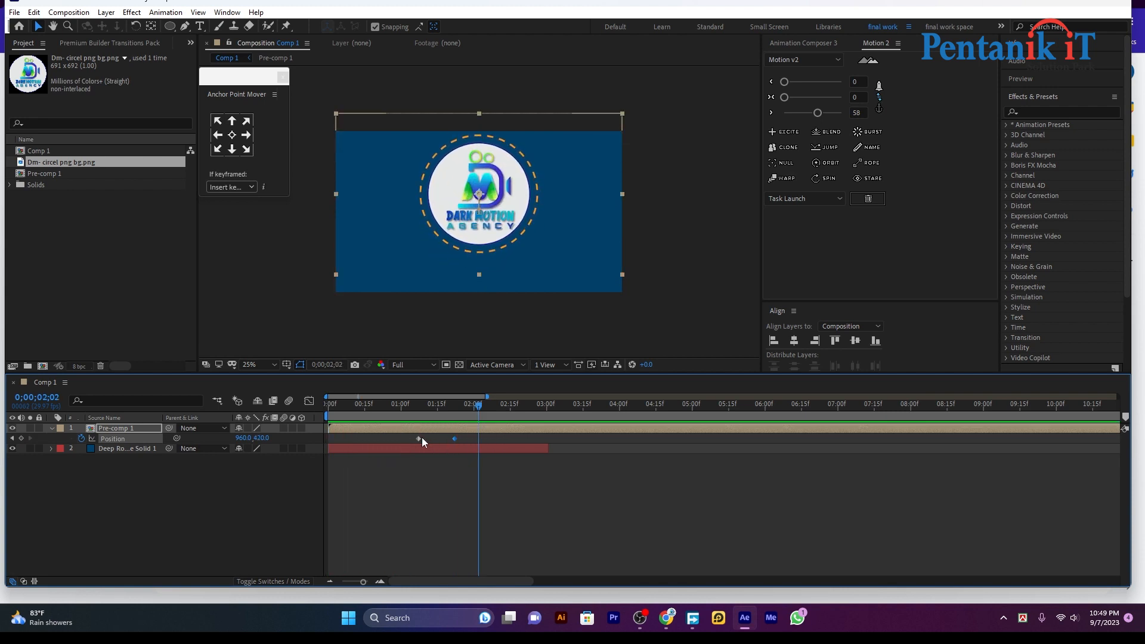
drag(454, 439, 441, 438)
click(786, 129)
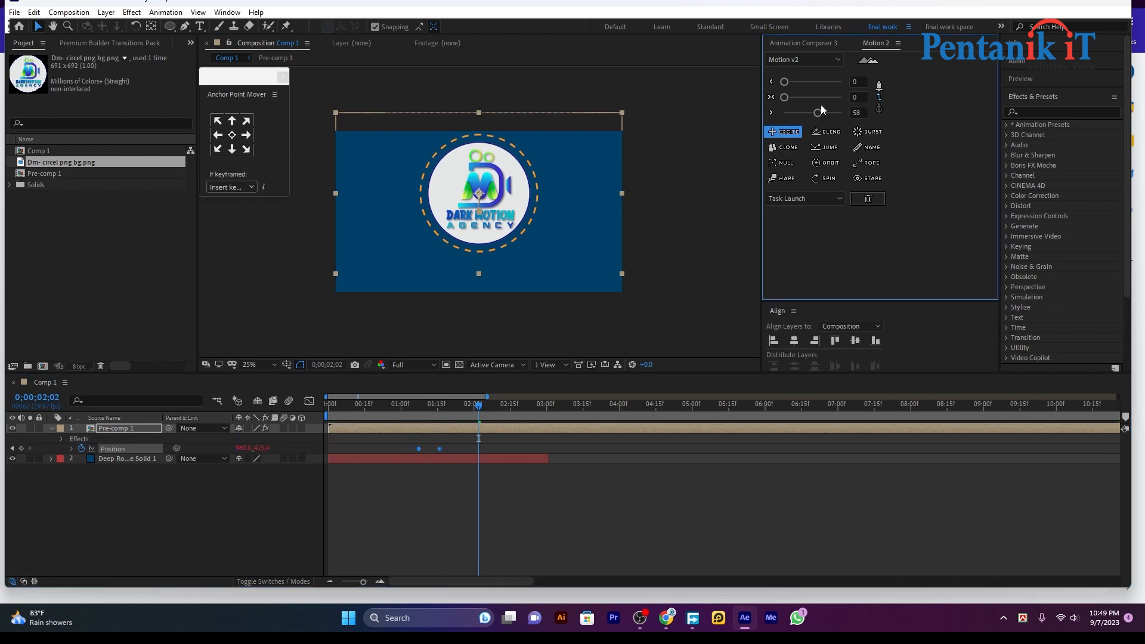
drag(817, 113, 825, 114)
drag(492, 410, 277, 438)
key(space)
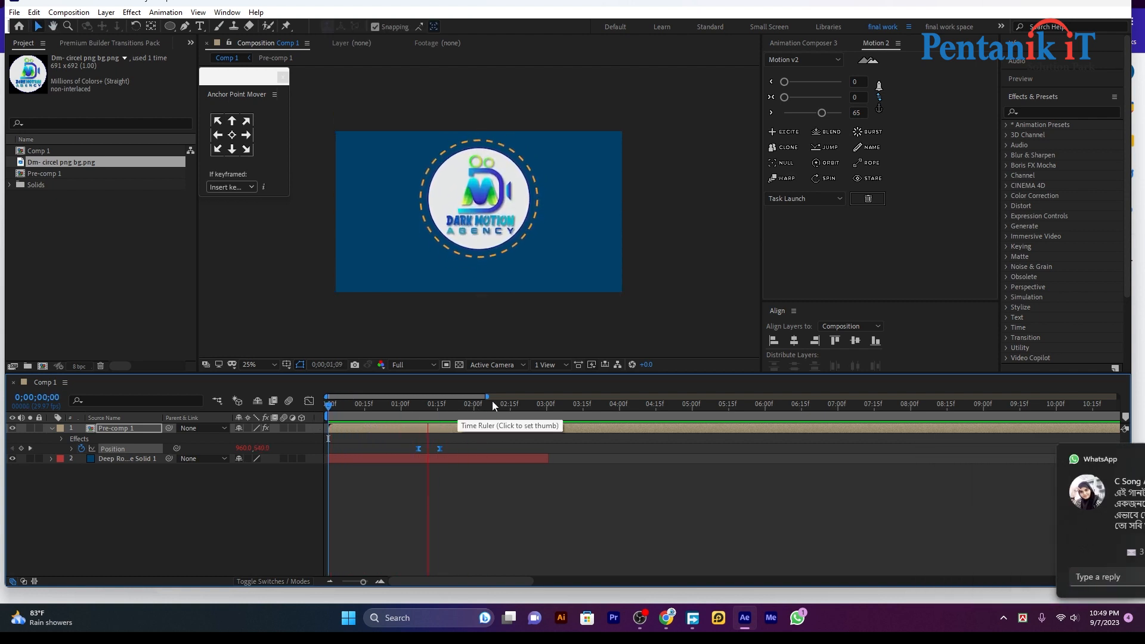
key(space)
key(space)
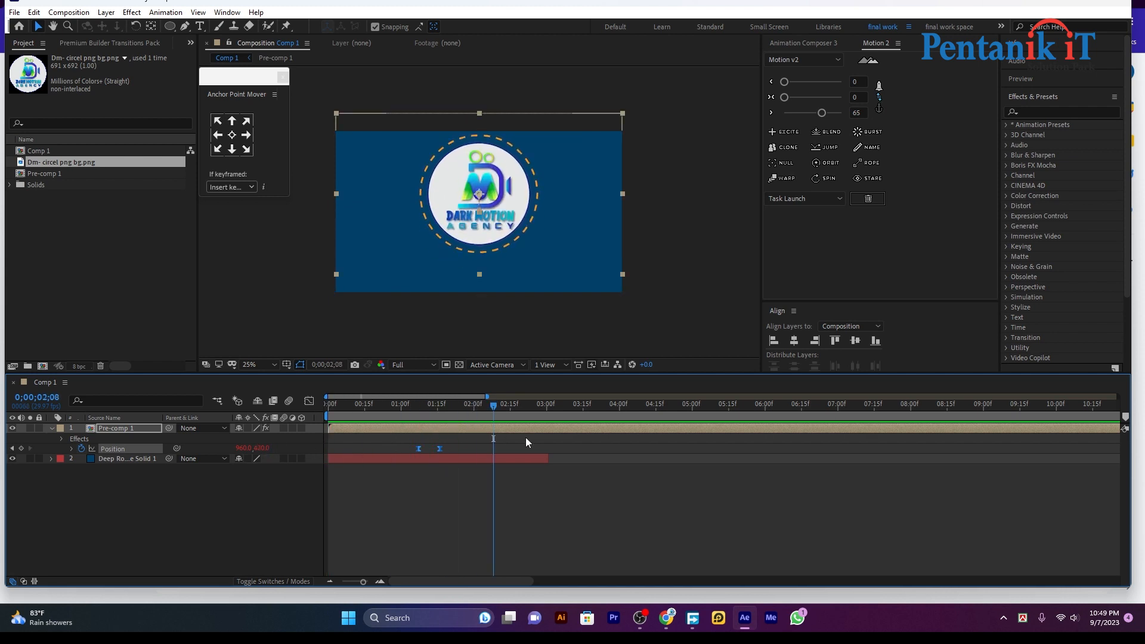
key(ctrl+s)
click(536, 356)
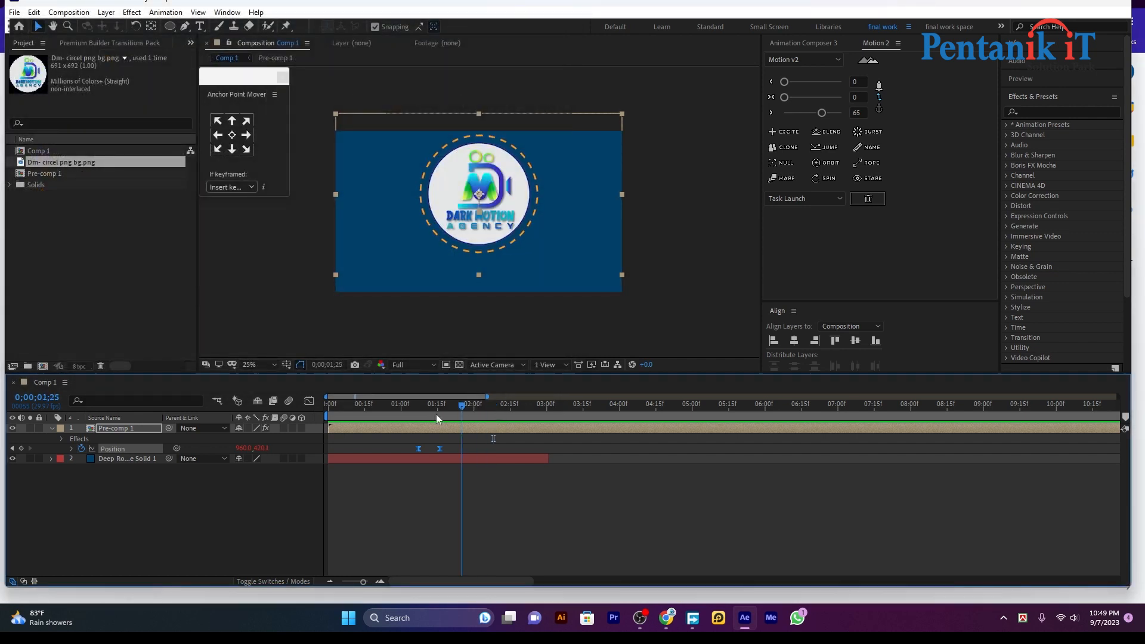
key(space)
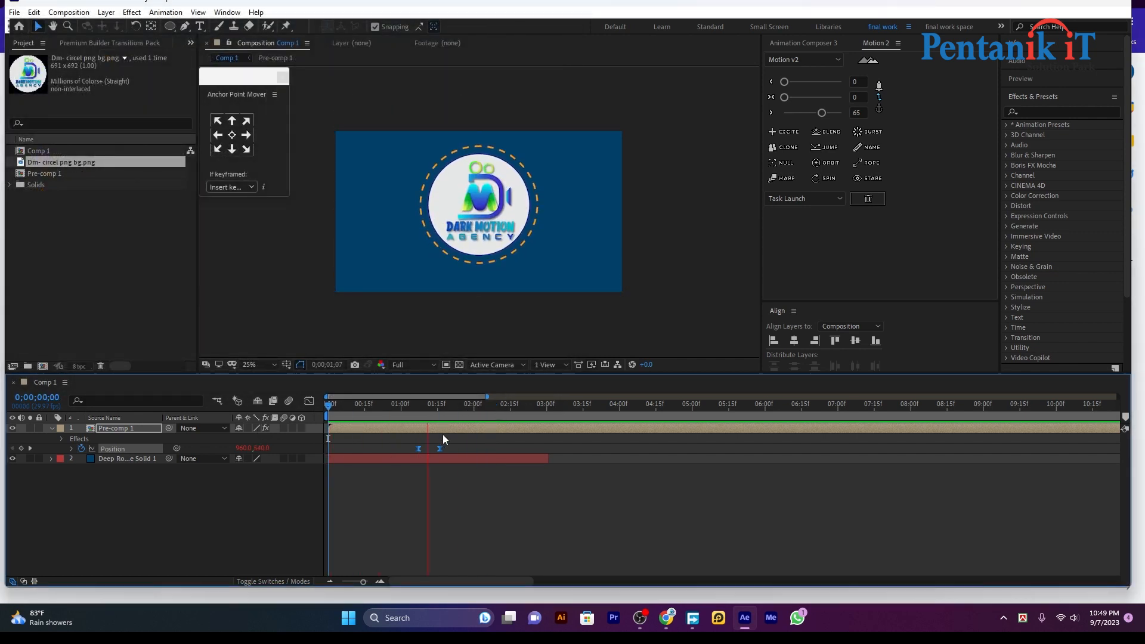
key(space)
drag(471, 428, 448, 432)
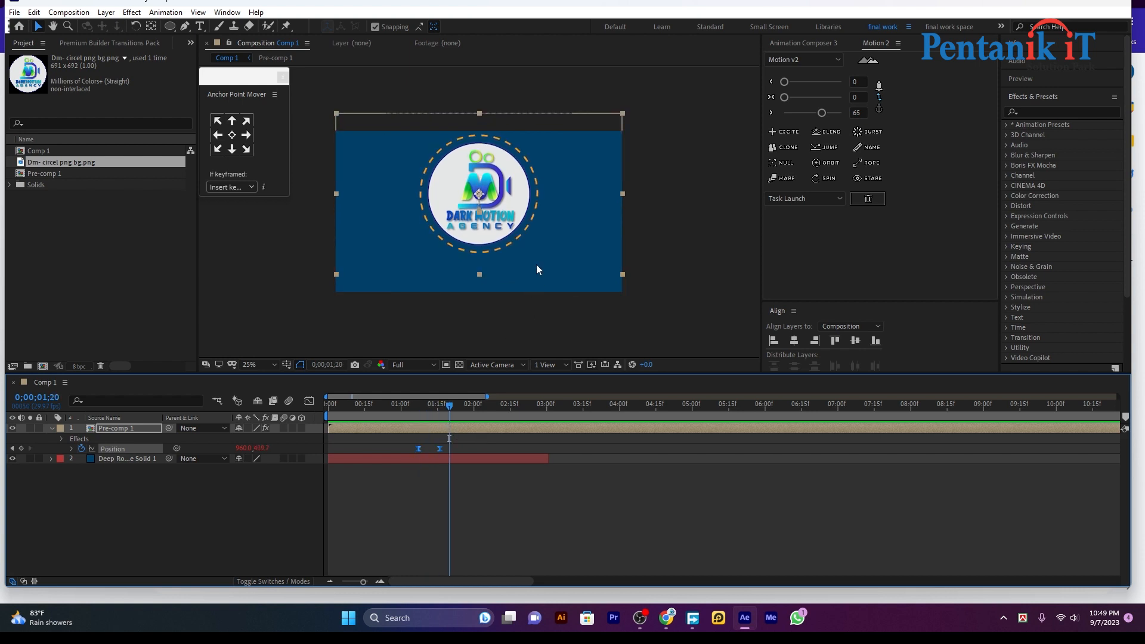
click(667, 476)
click(200, 26)
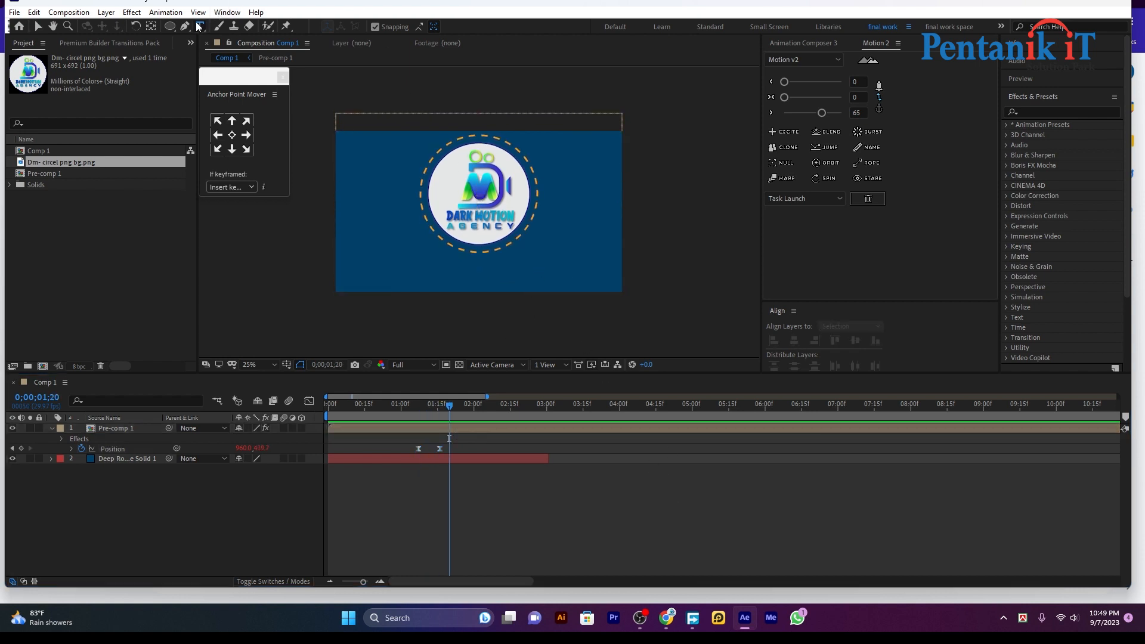
Type the person's name in capitals below the logo and centre it horizontally in the comp
click(463, 279)
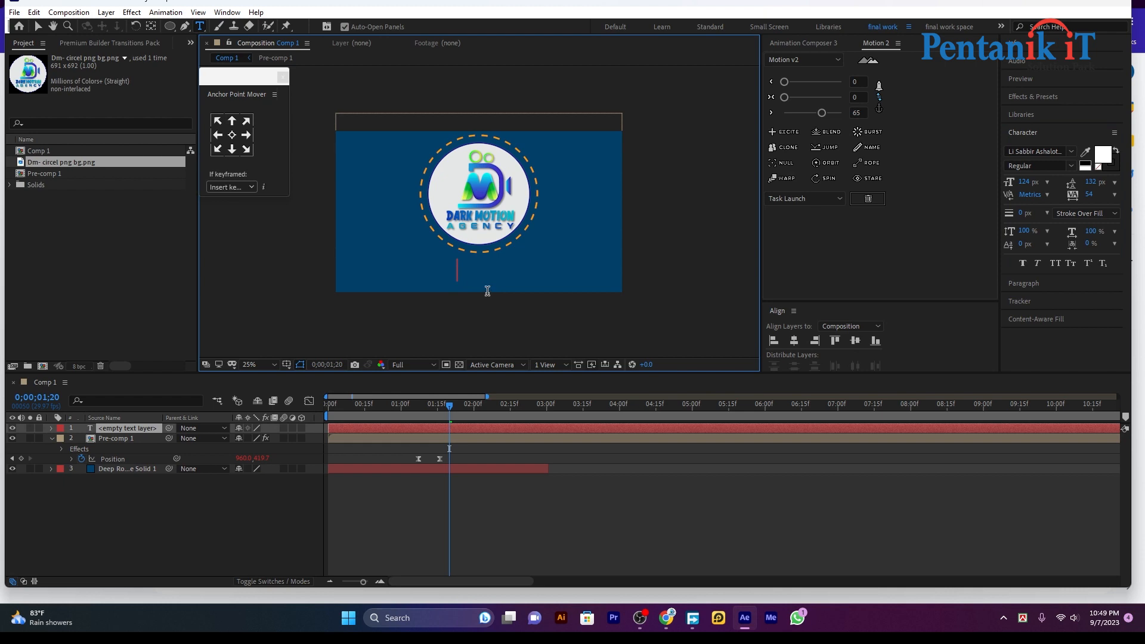
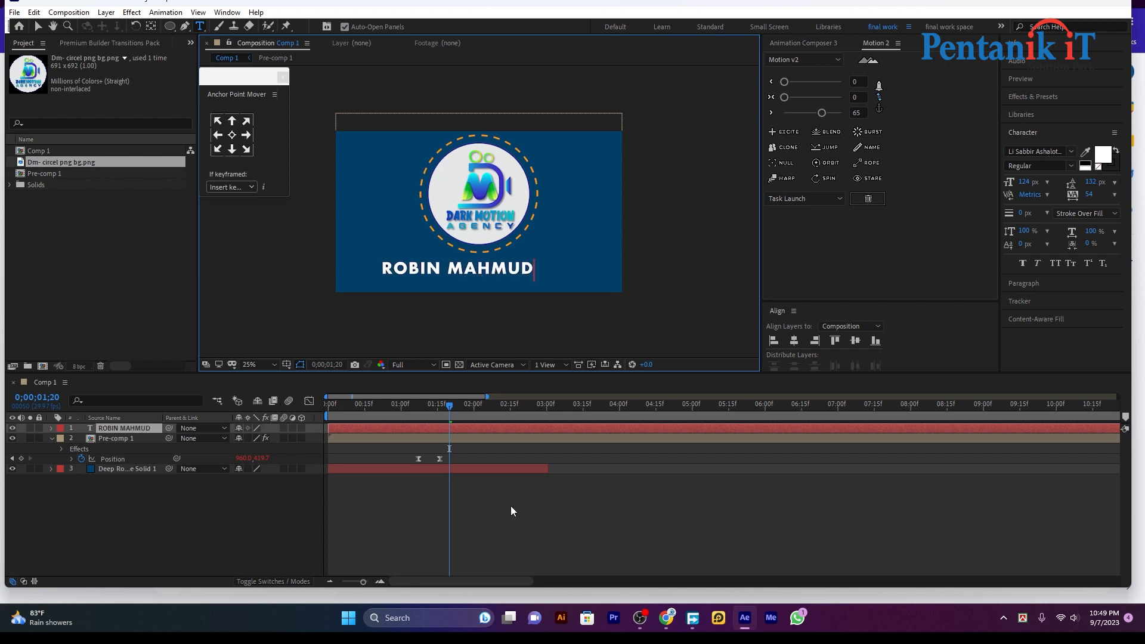
click(793, 340)
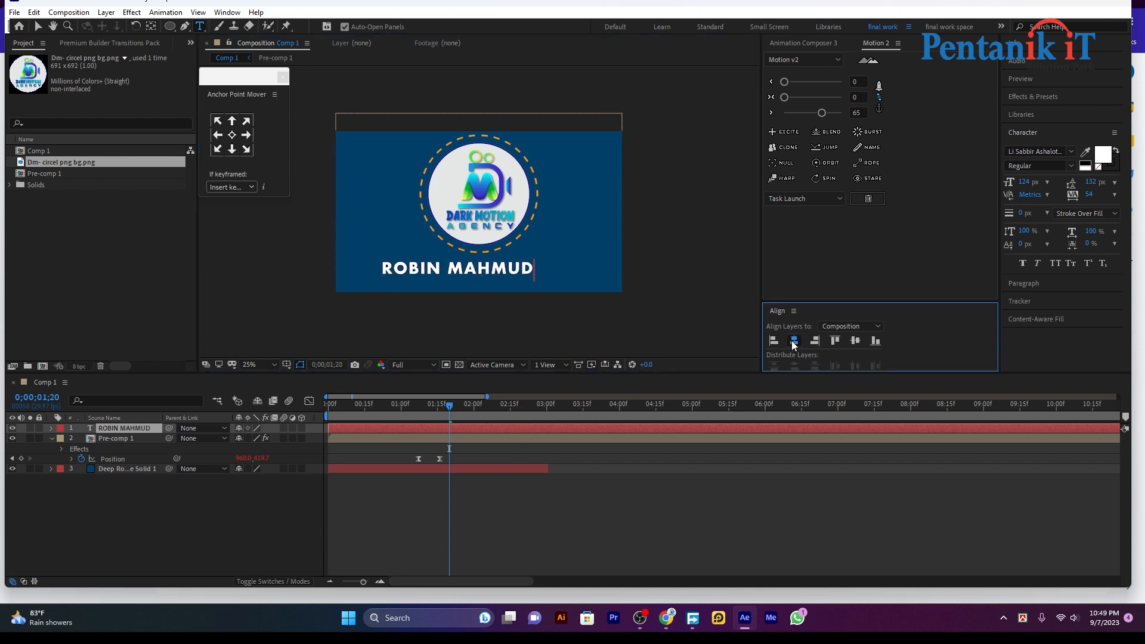
click(475, 511)
drag(449, 409, 417, 415)
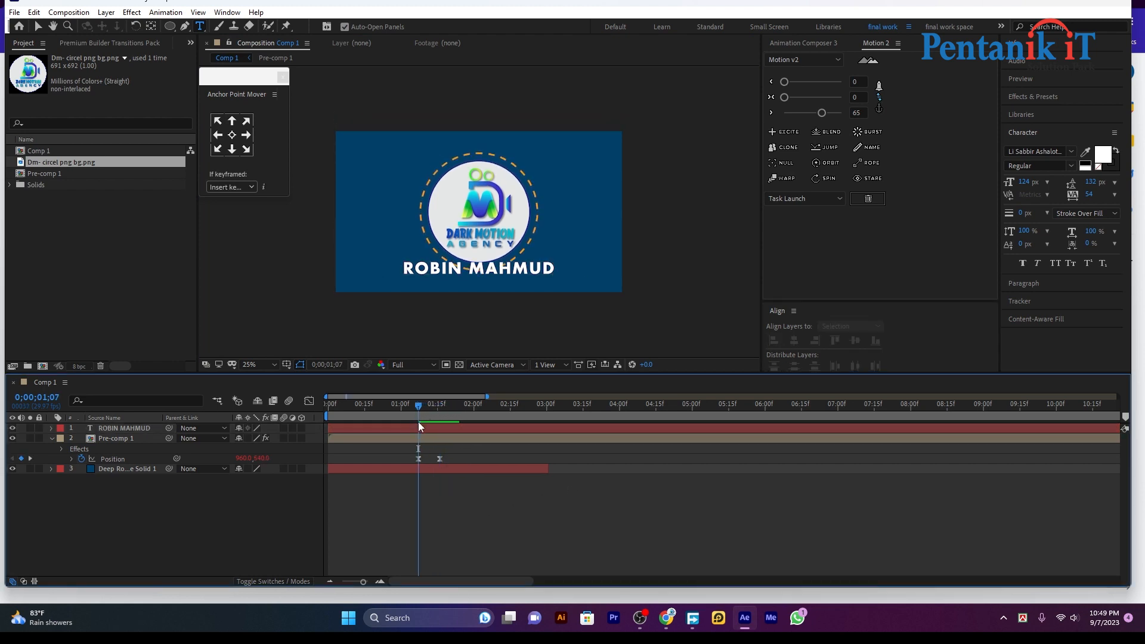
Trim the name text layer to start at 0;00;01;07 and show Animation Composer's Transitions presets
click(421, 427)
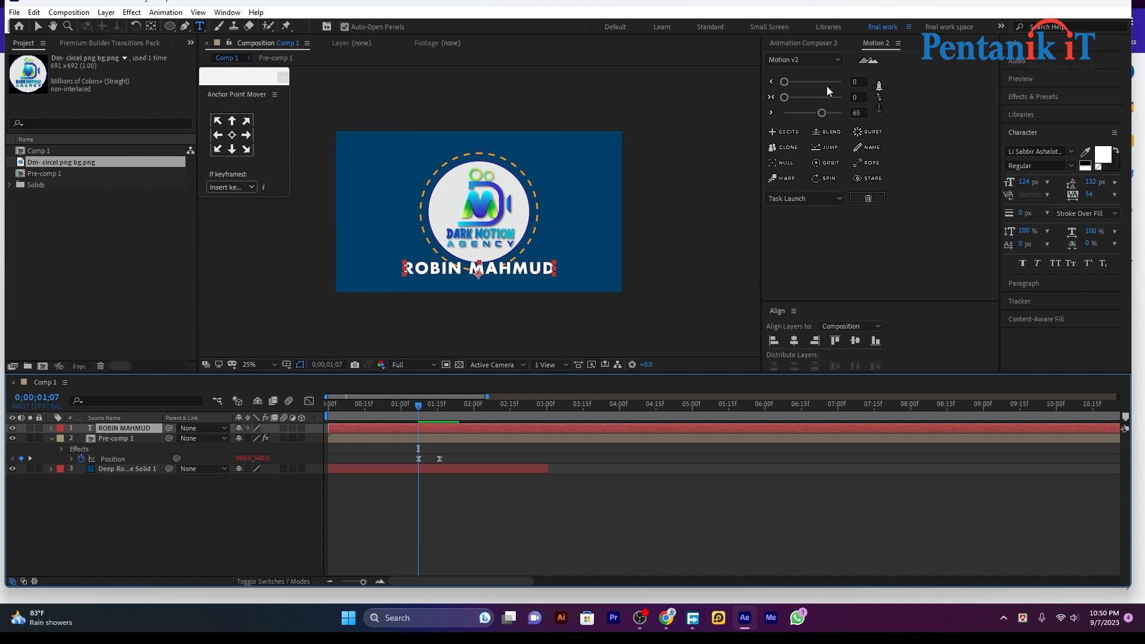
key(alt+bracketleft)
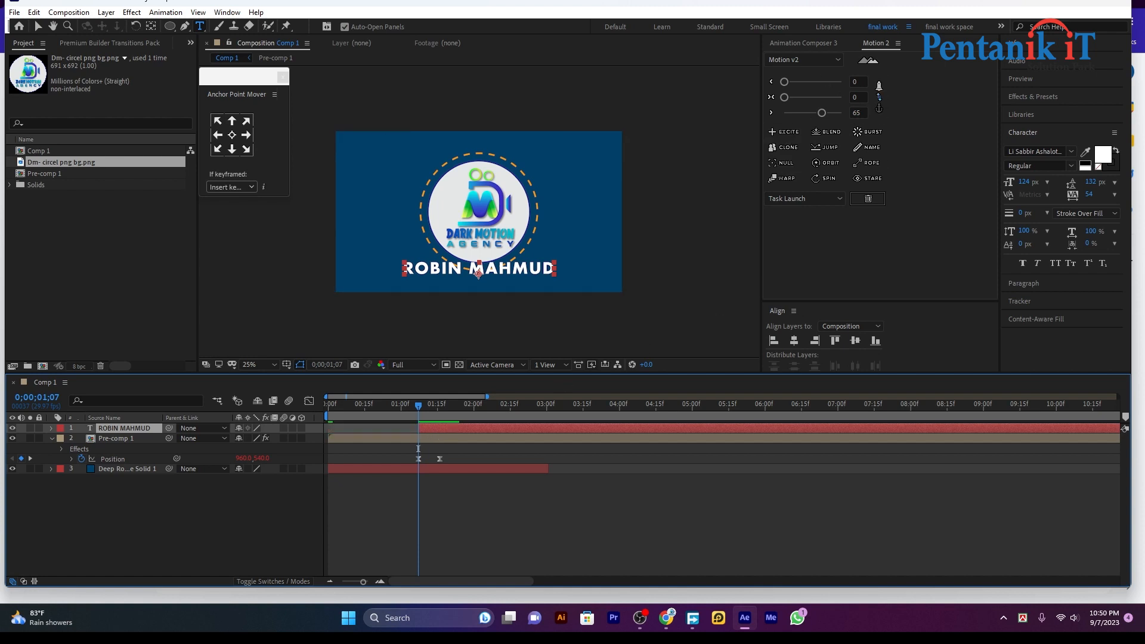
click(811, 39)
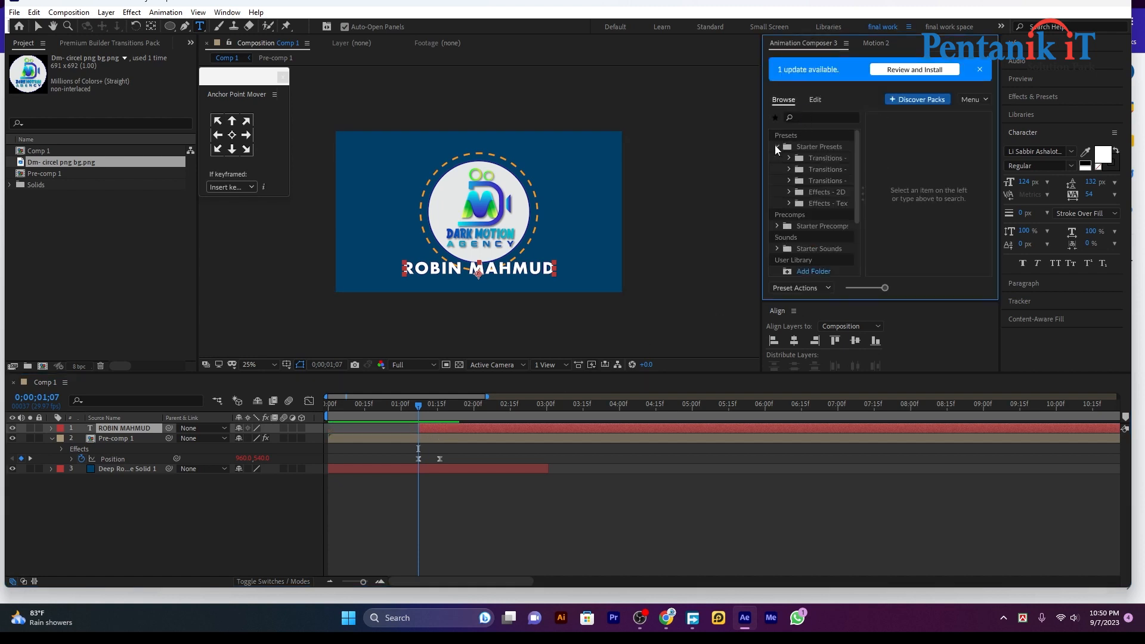
click(816, 170)
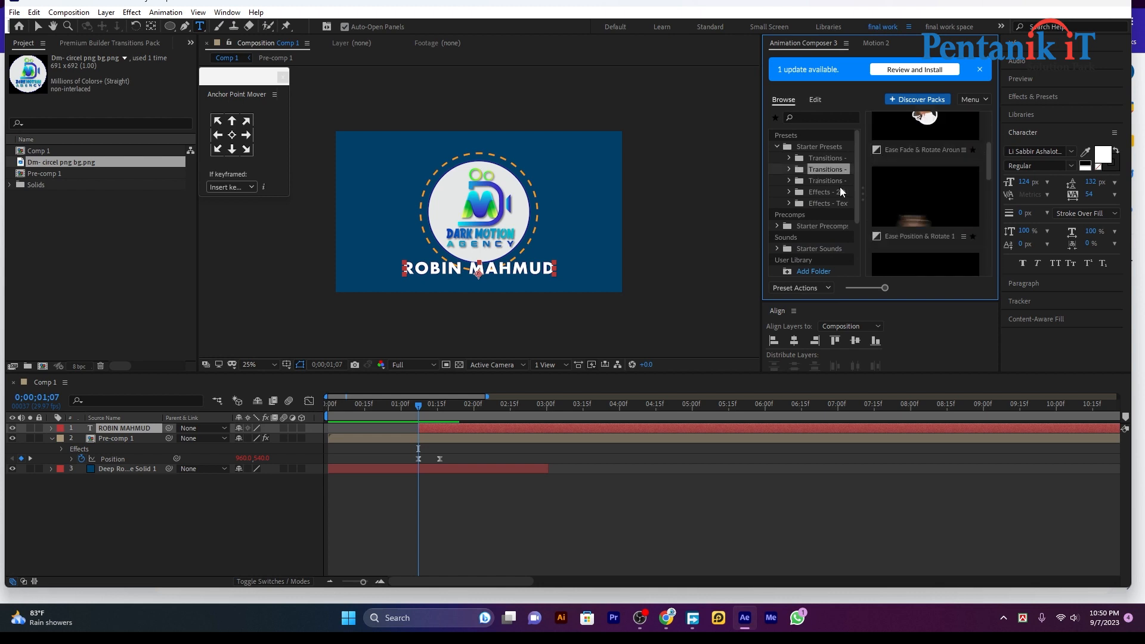
click(829, 182)
scroll(897, 192, down, 3)
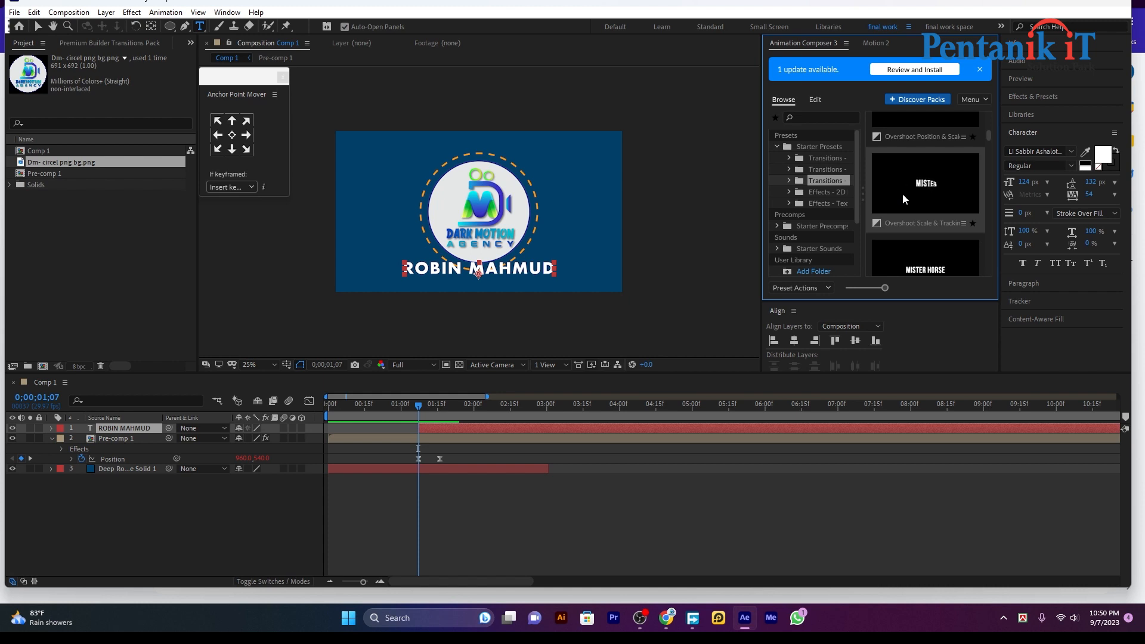
scroll(902, 194, down, 2)
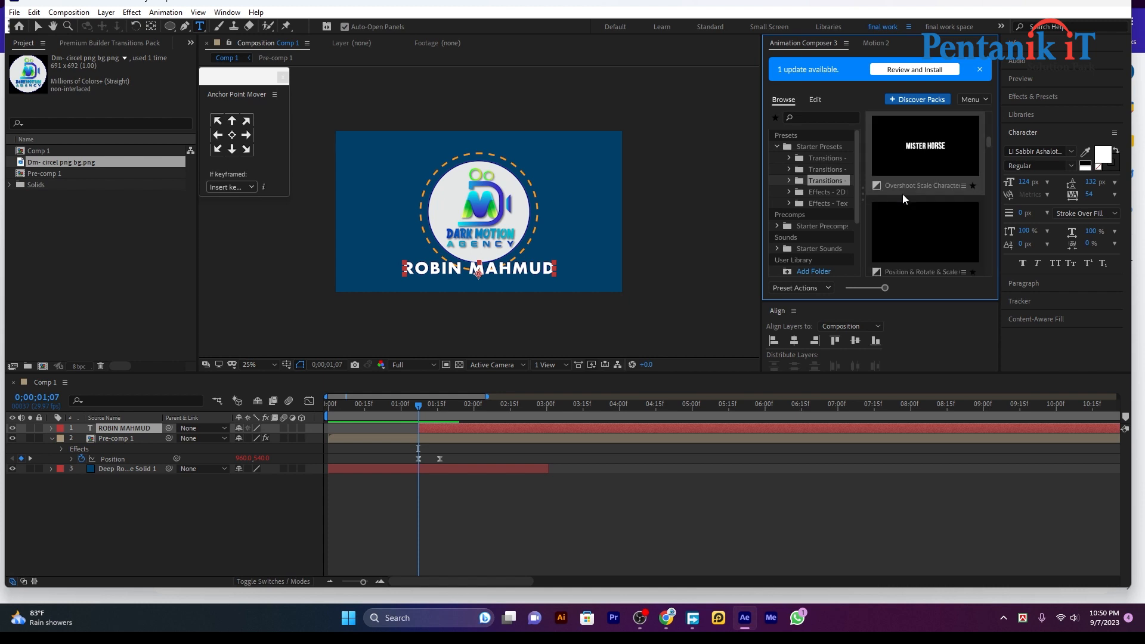
Apply the Overshoot Scale Characters preset to the name text and preview it
double_click(907, 152)
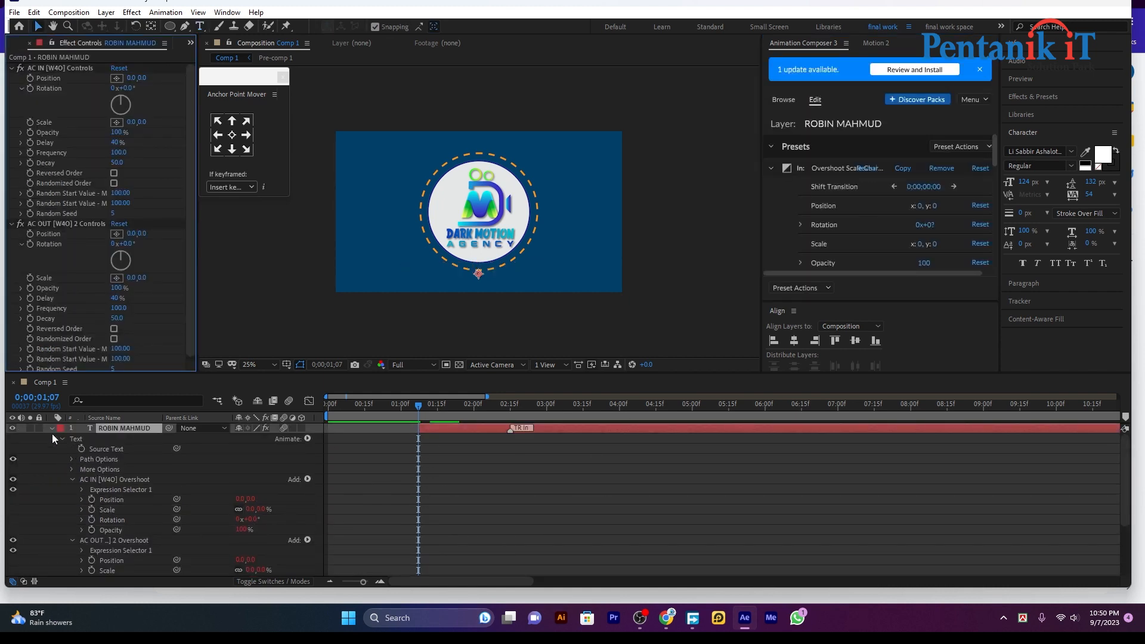
click(52, 428)
key(space)
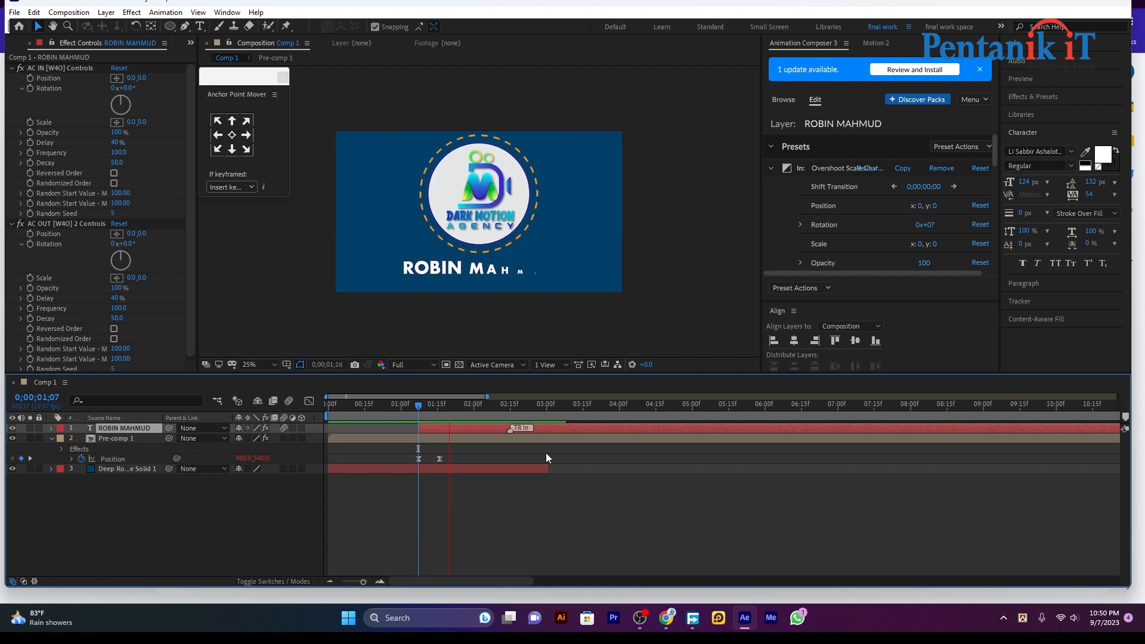
click(520, 427)
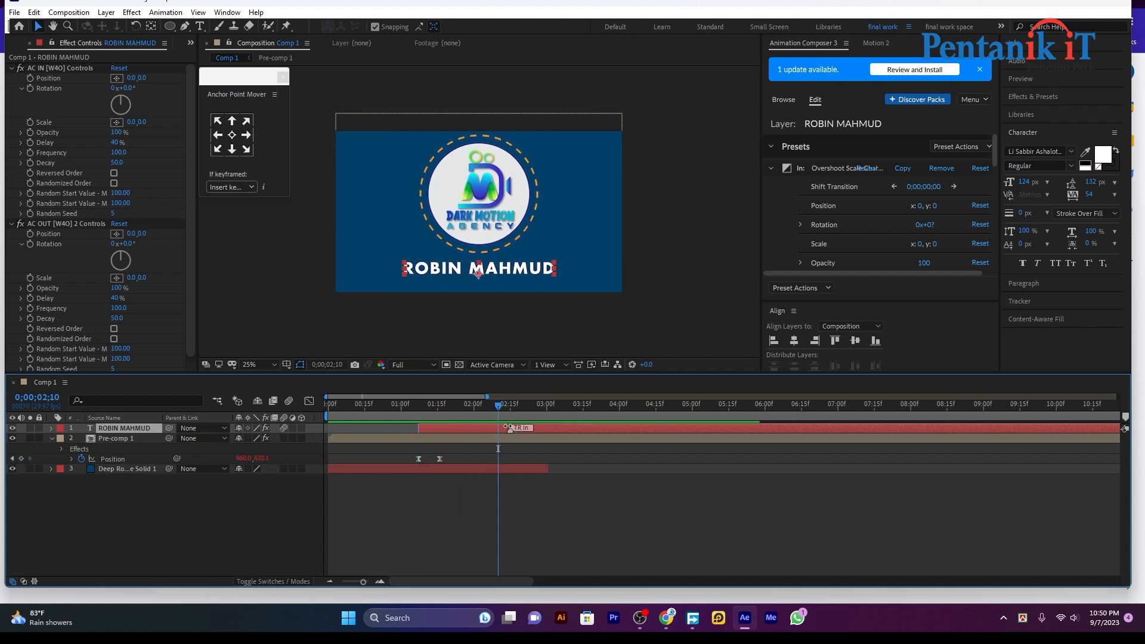
Find Rectangle Frame under Starter Precomps > Shape Elements and try adding it
click(782, 100)
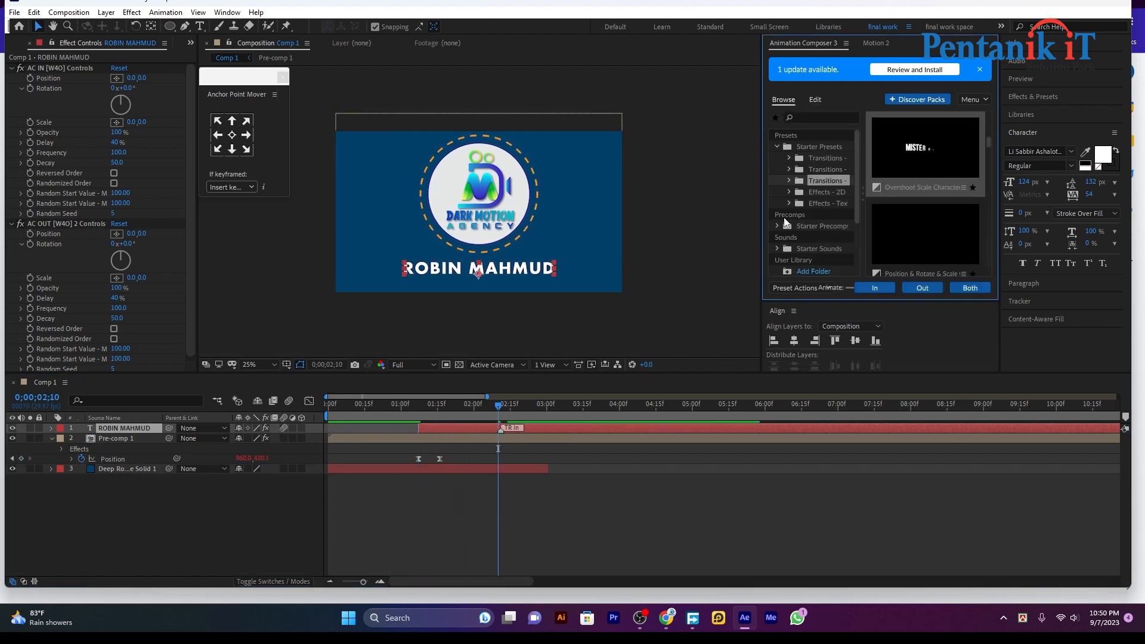
click(776, 195)
click(826, 229)
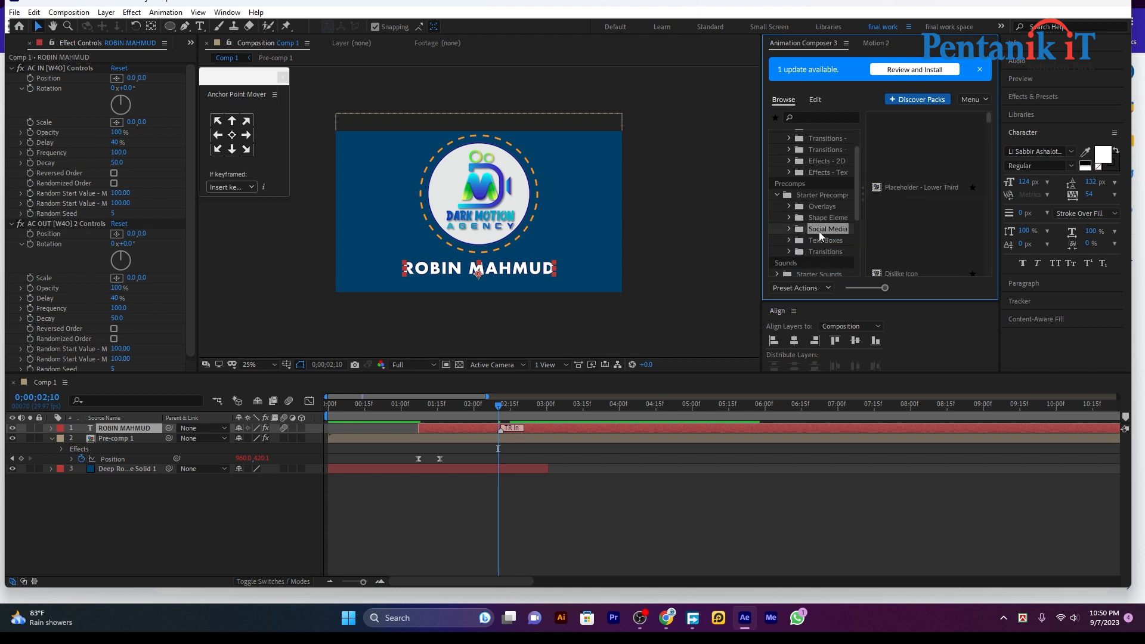
click(827, 217)
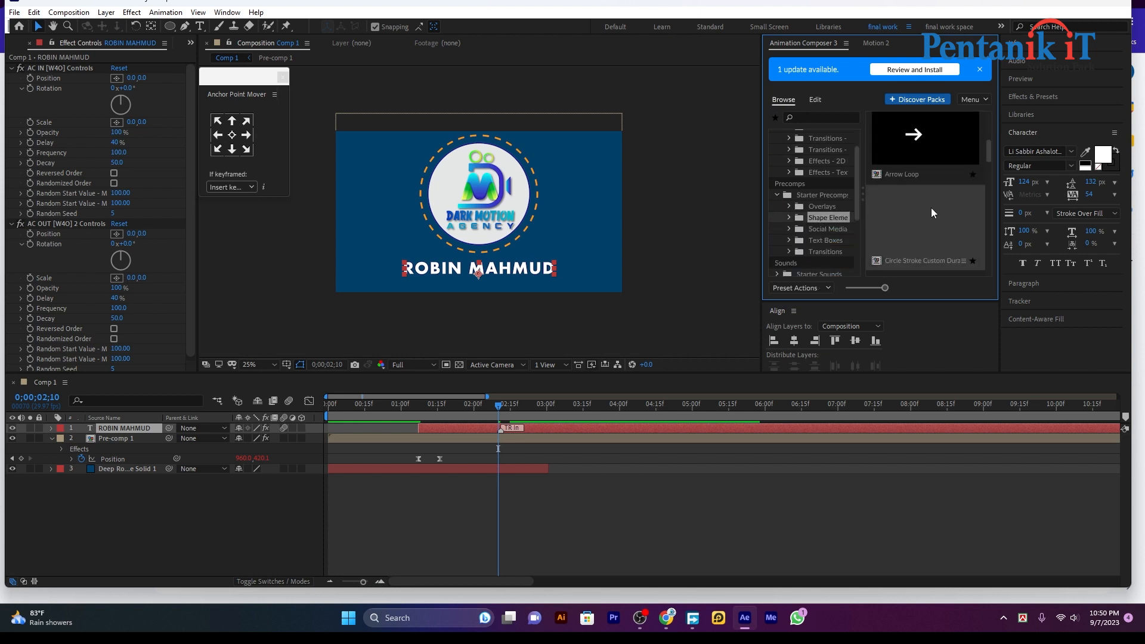
scroll(918, 211, down, 3)
scroll(915, 210, down, 3)
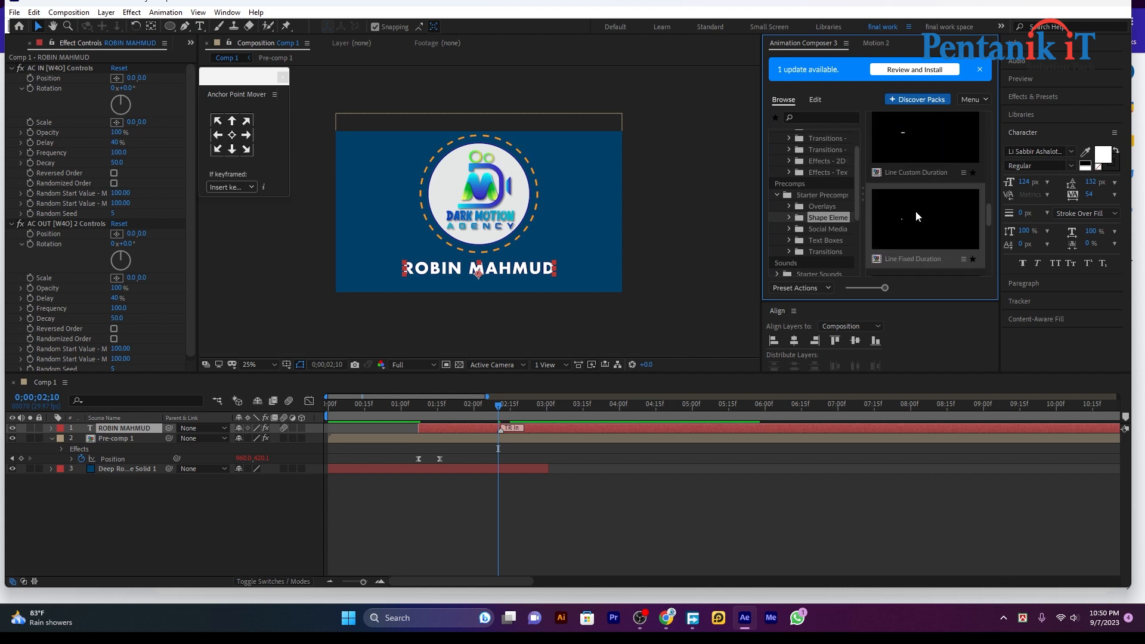
double_click(917, 211)
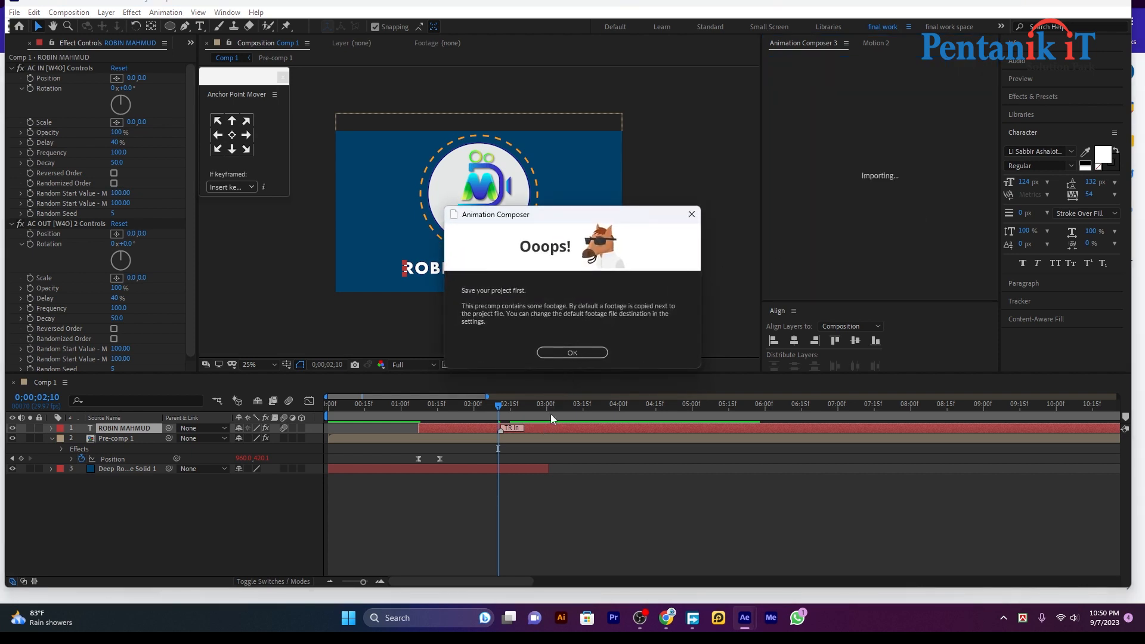
Save the project as Untitled Project and add the Rectangle Frame precomp to Comp 1
click(576, 354)
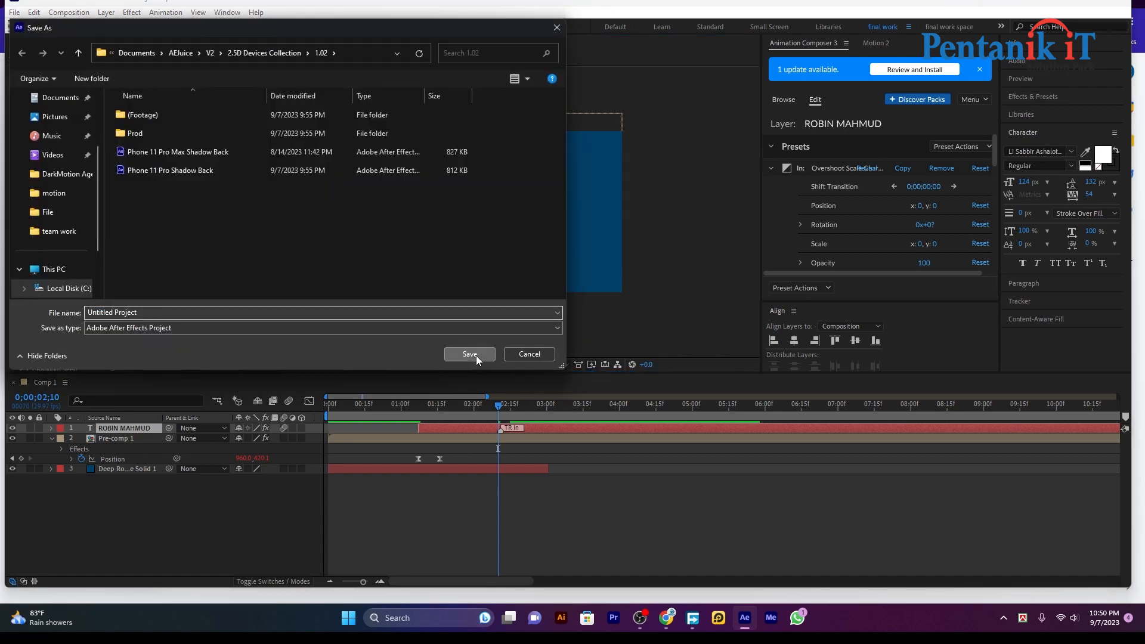
click(475, 354)
click(793, 99)
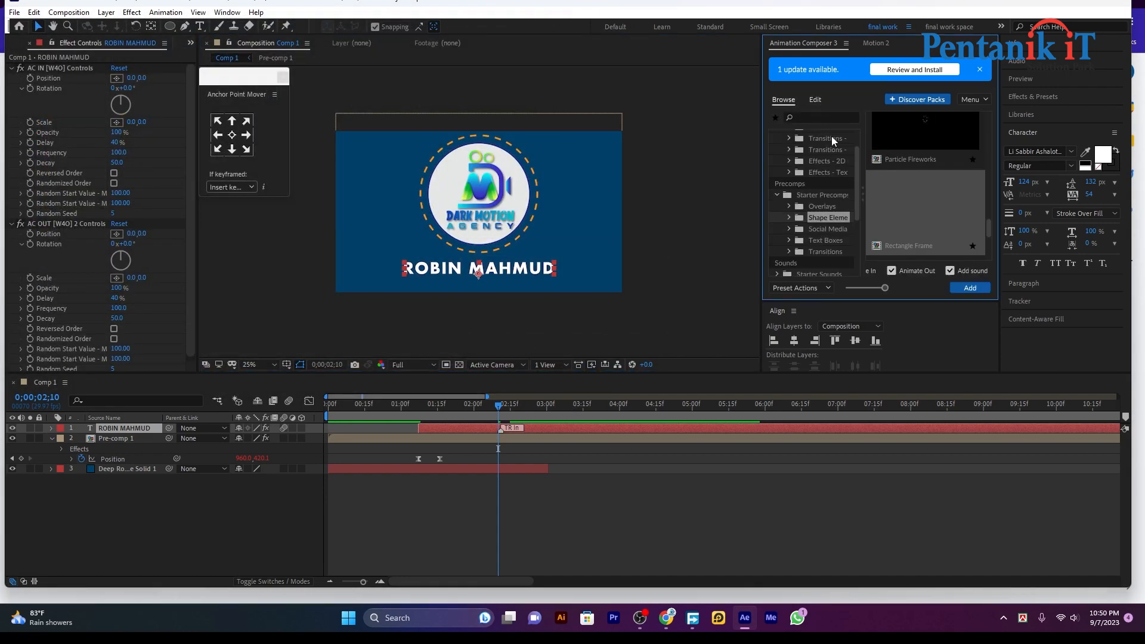
double_click(901, 205)
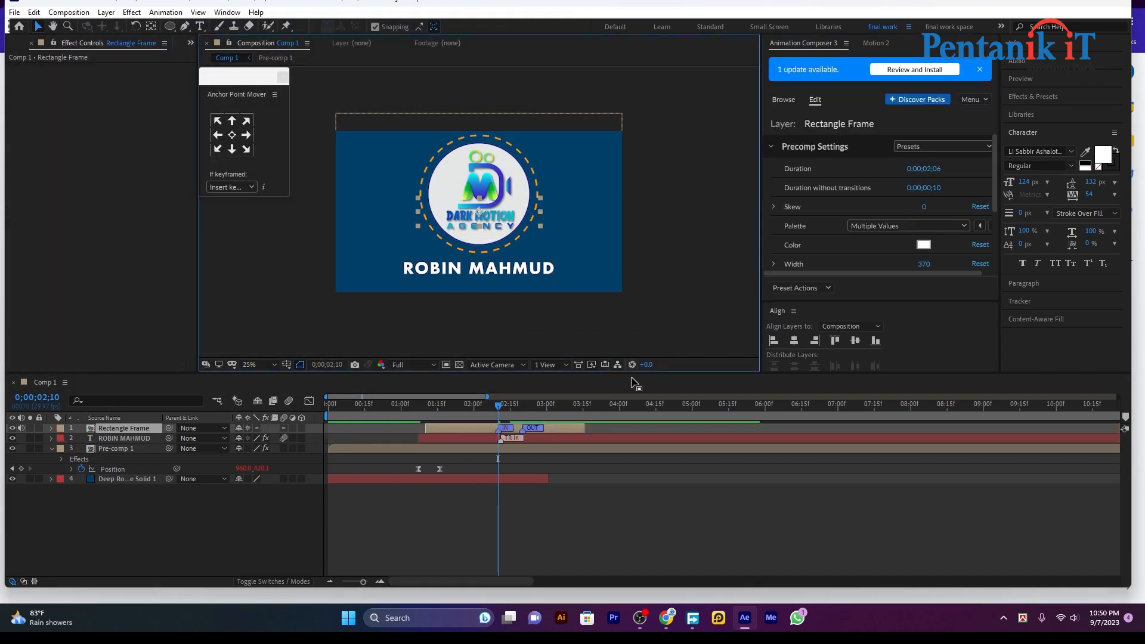
drag(489, 212, 544, 272)
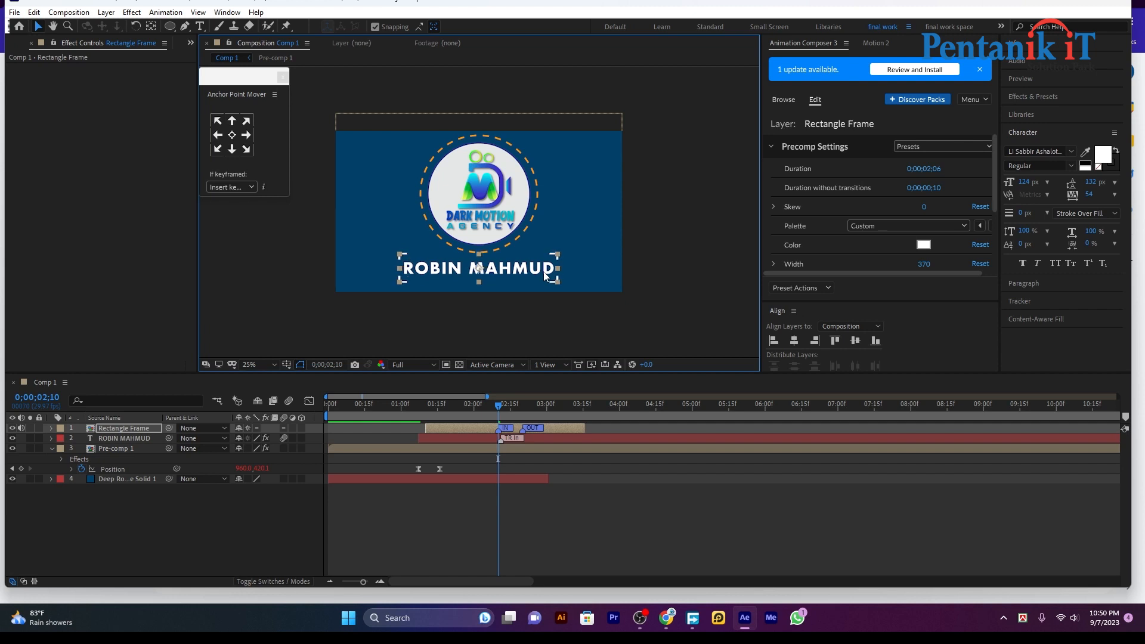
click(508, 489)
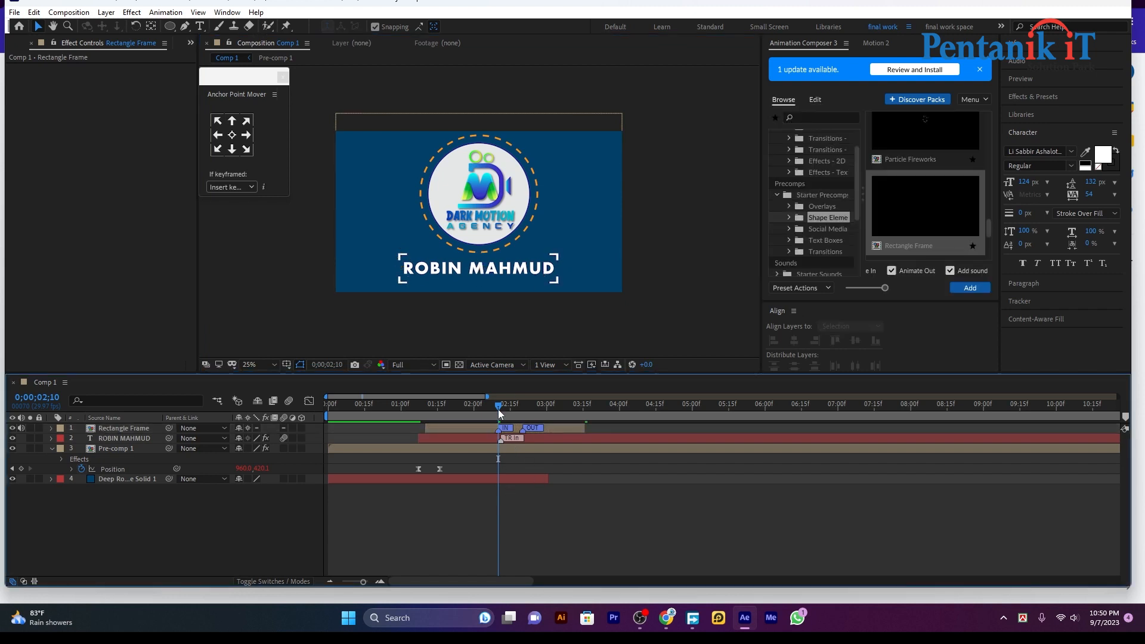
drag(499, 409, 429, 431)
key(space)
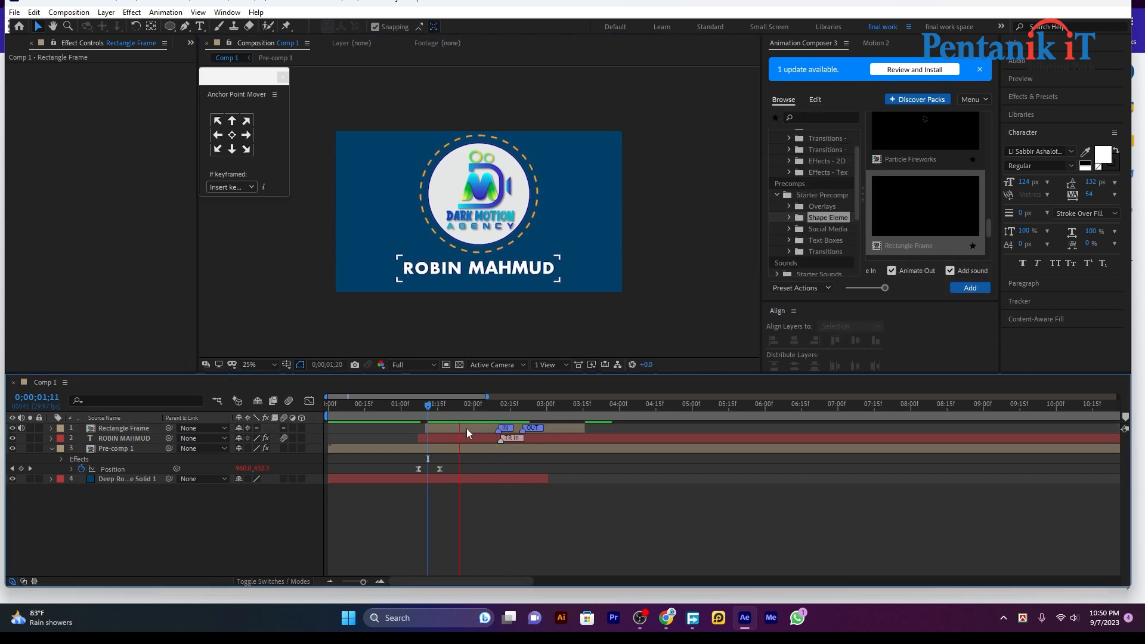
key(space)
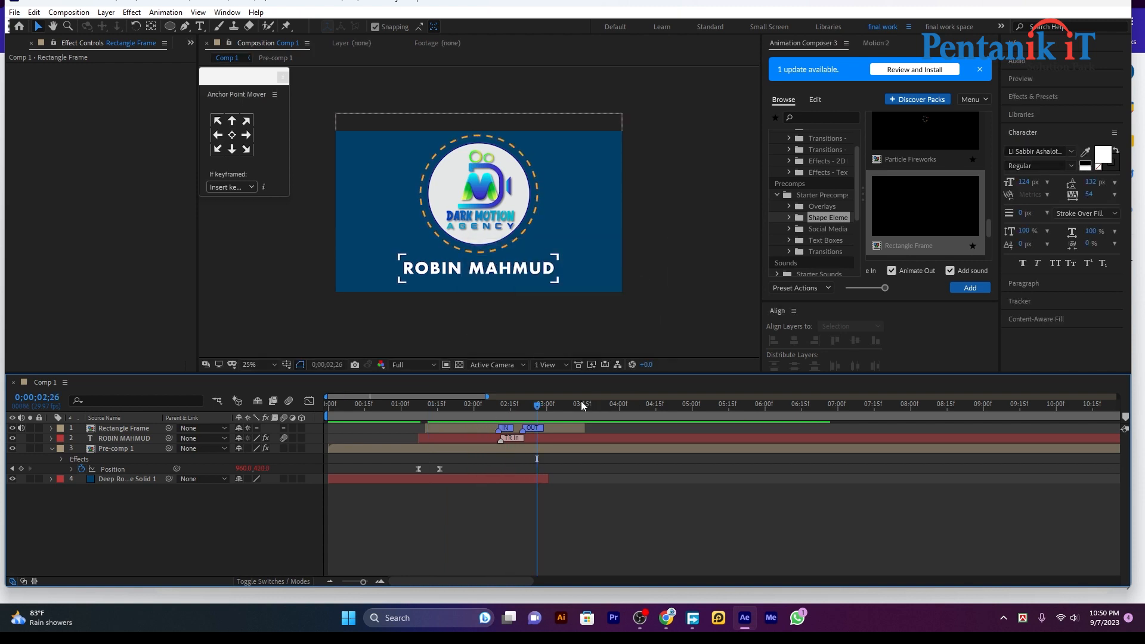
drag(537, 407, 414, 443)
key(space)
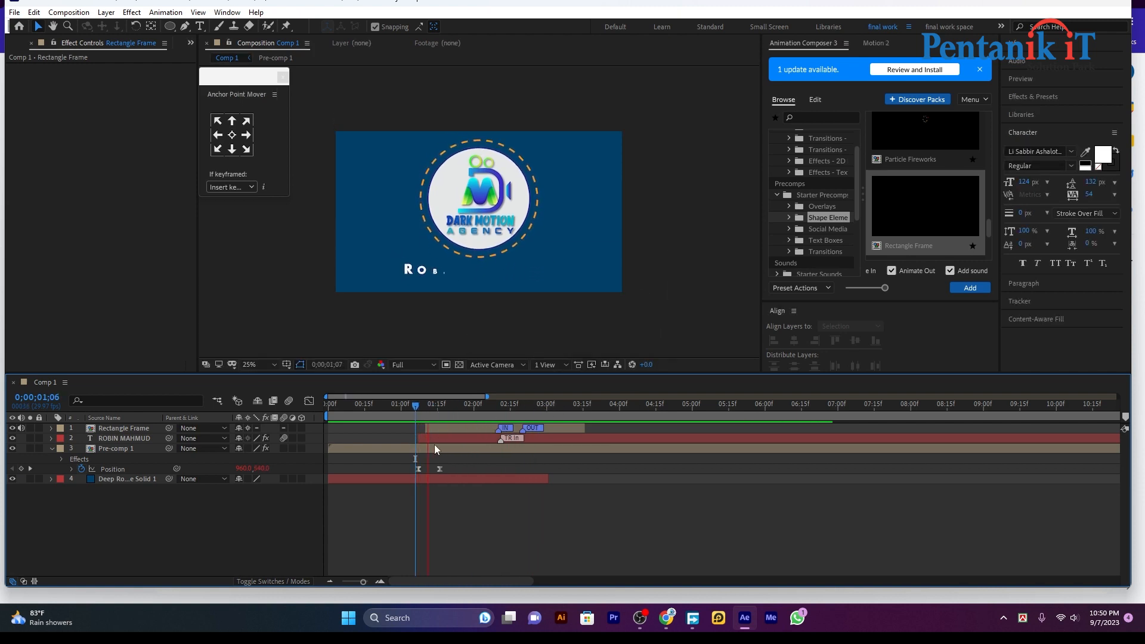
drag(508, 407, 256, 447)
key(space)
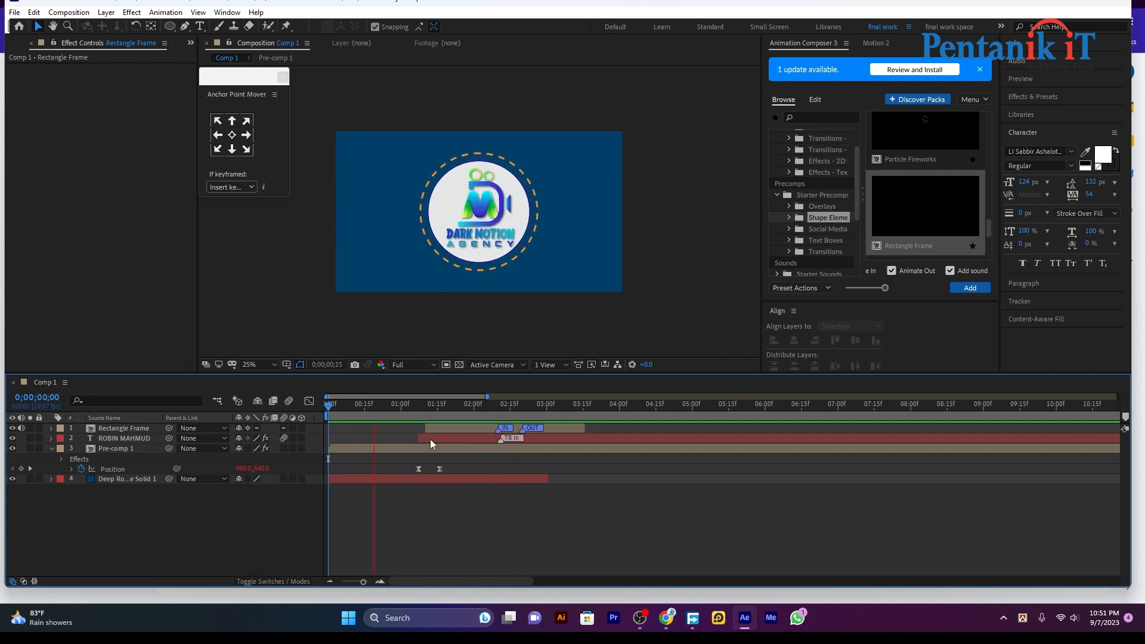
drag(382, 406, 330, 428)
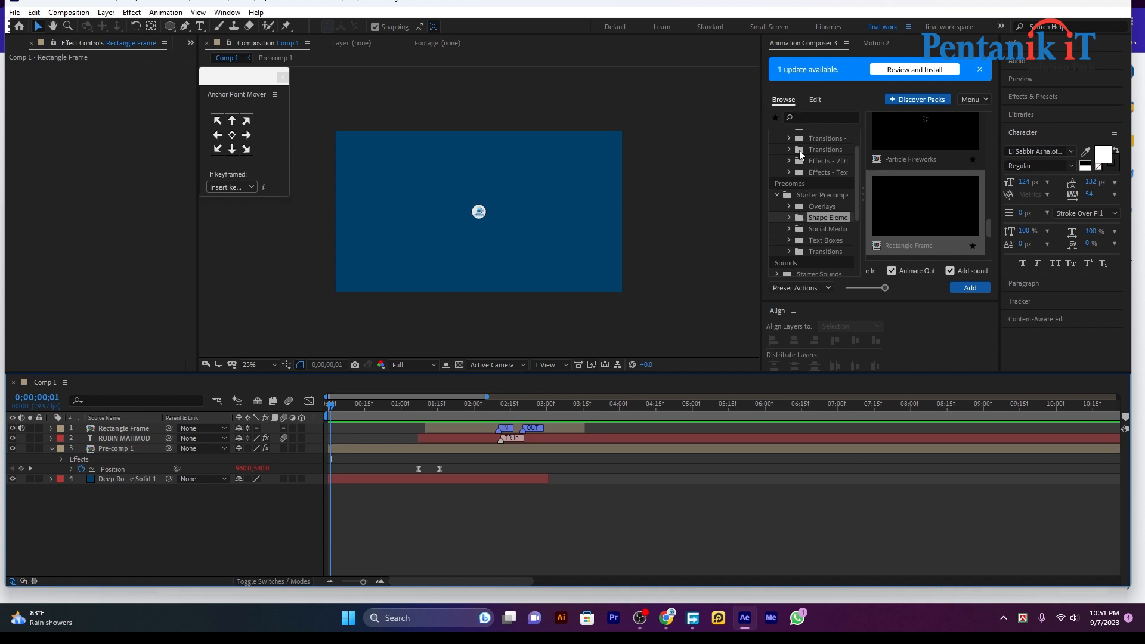
Add the Hollow Pop 06.wav sound from Starter Sounds > Pop to the composition
scroll(805, 230, down, 3)
click(778, 169)
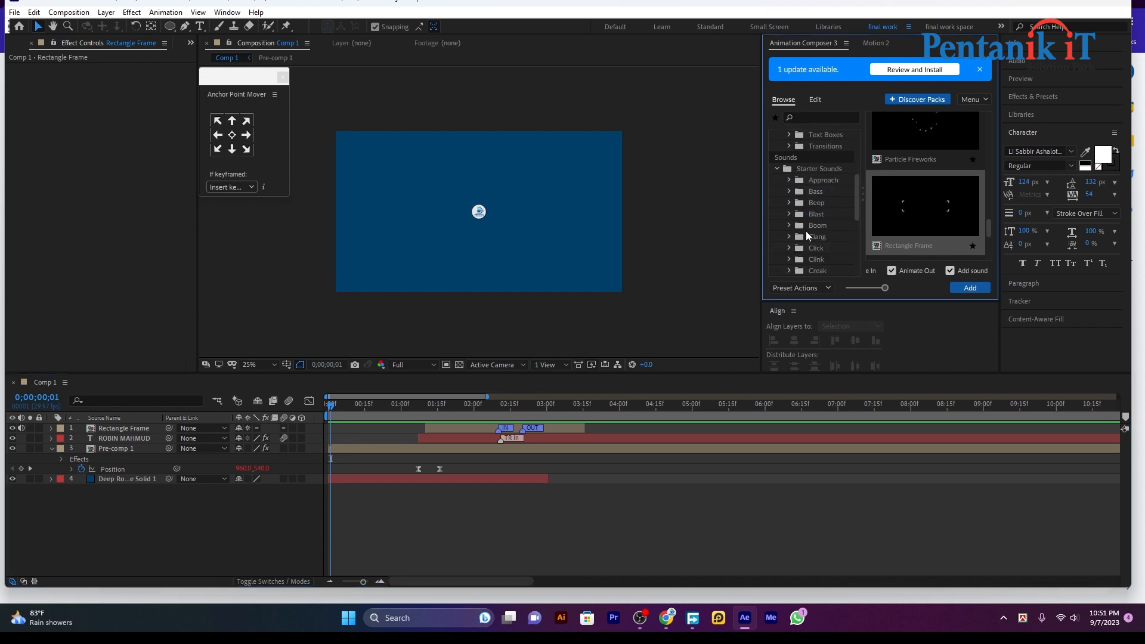
scroll(806, 258, down, 2)
click(789, 243)
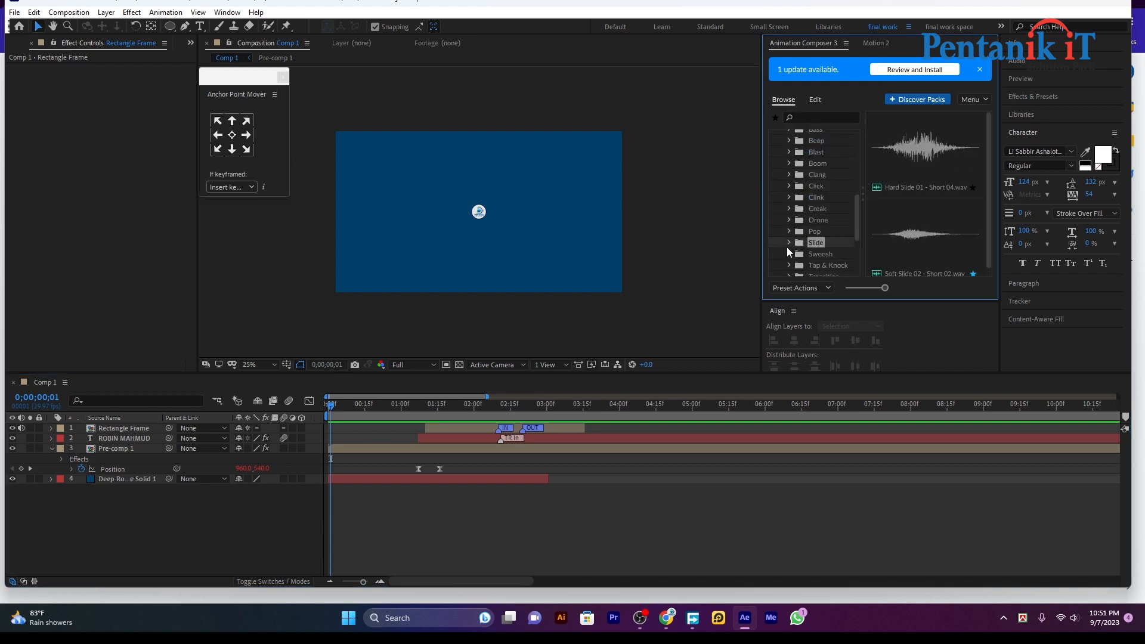
click(828, 265)
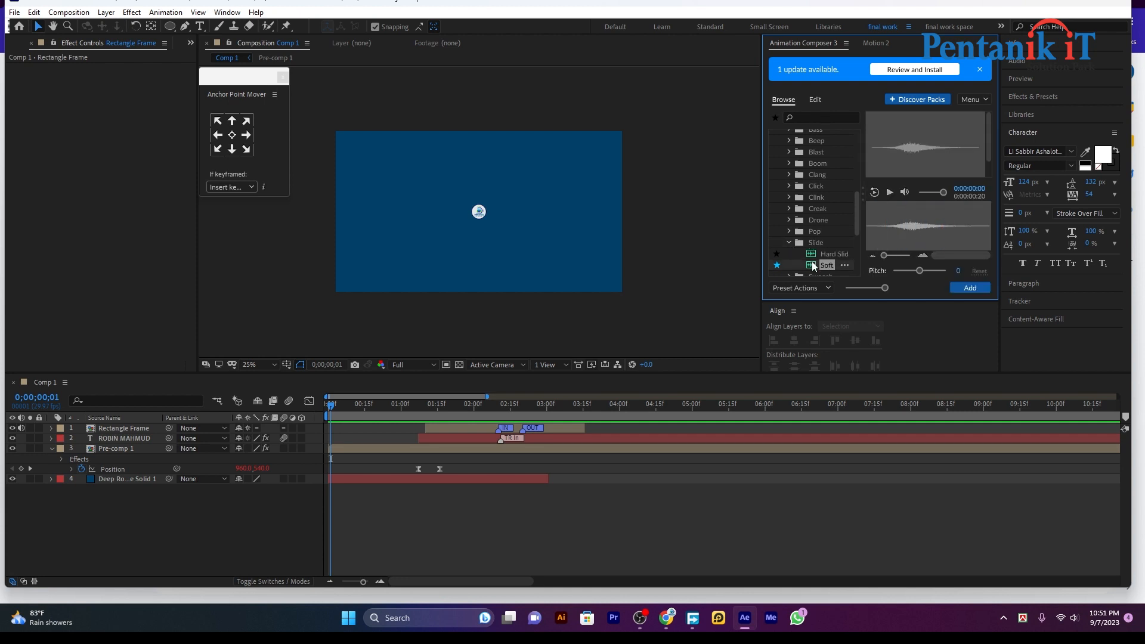
click(788, 232)
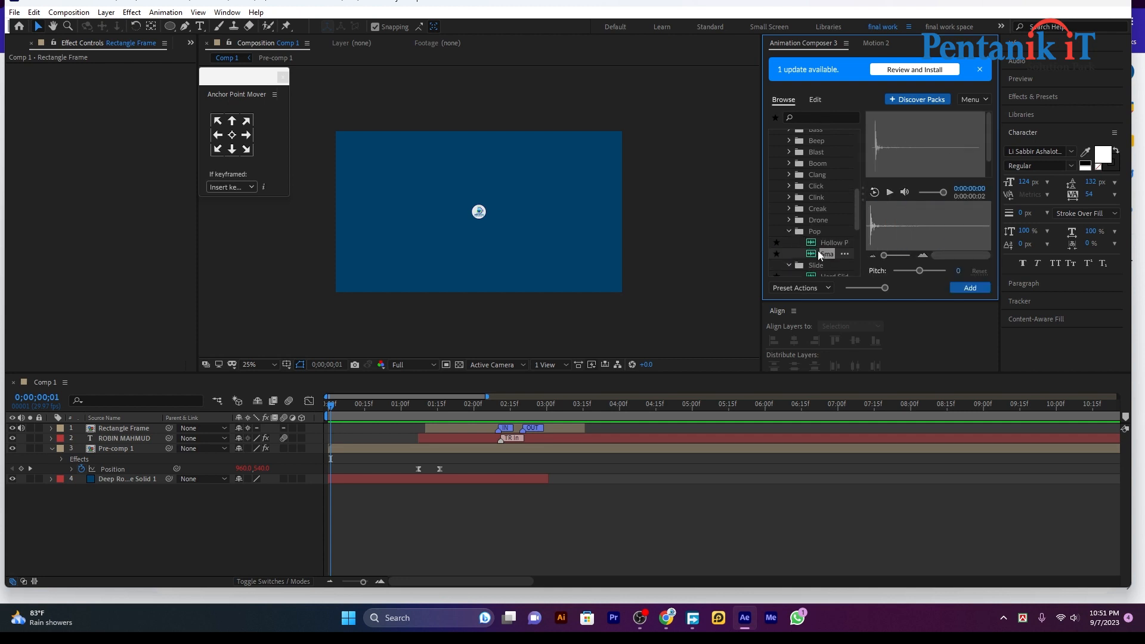
click(816, 242)
double_click(811, 243)
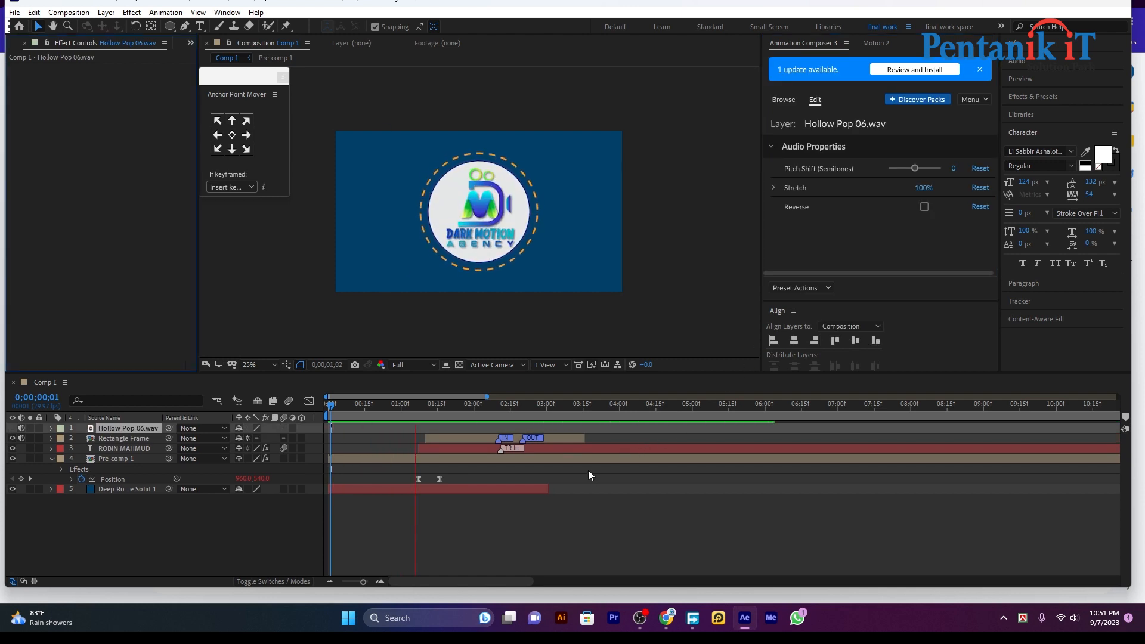
Preview with the pop sound and extend the Deep Royal Blue Solid's out-point
drag(553, 407, 530, 420)
key(space)
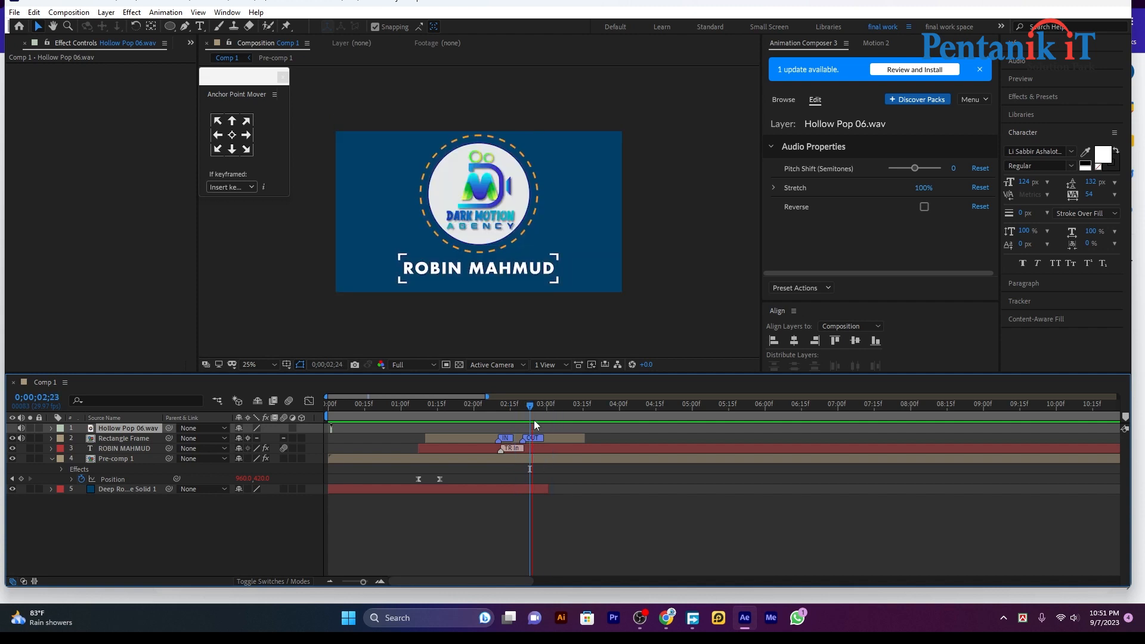
key(space)
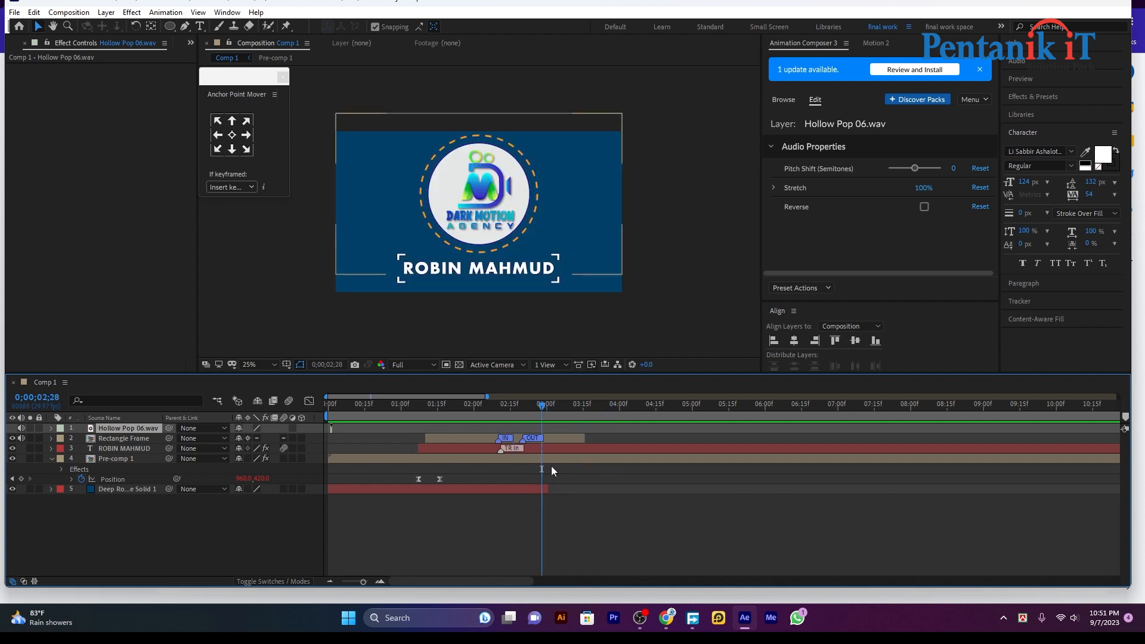
drag(547, 489, 678, 488)
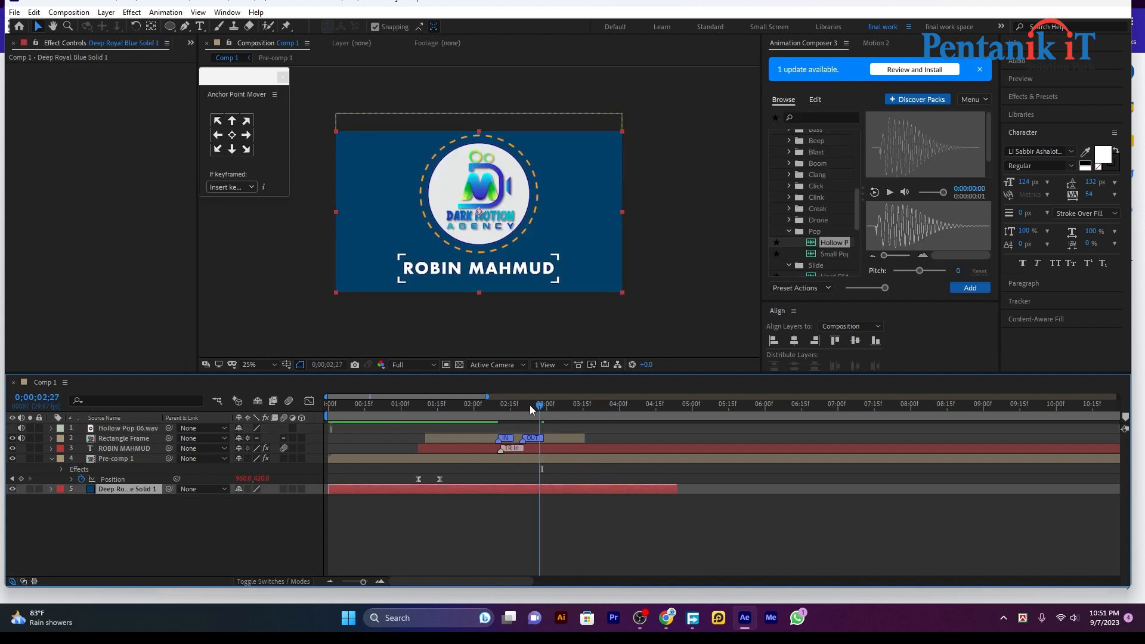
Preview Comp 1, collapse Pre-comp 1, and open the Rectangle Frame pre-composition
click(389, 411)
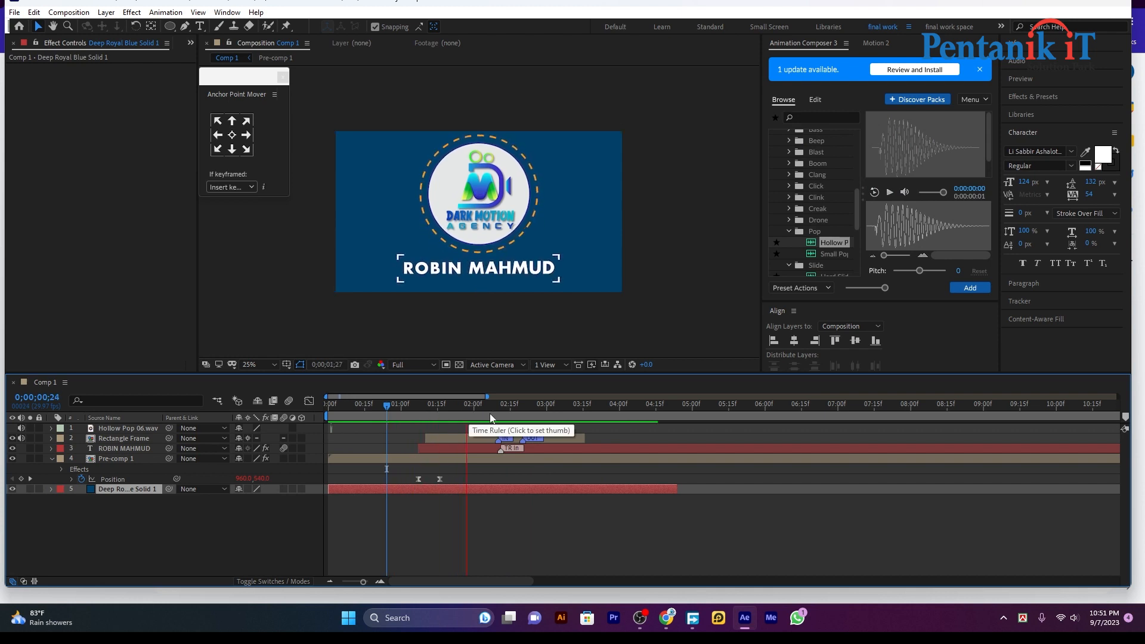
key(space)
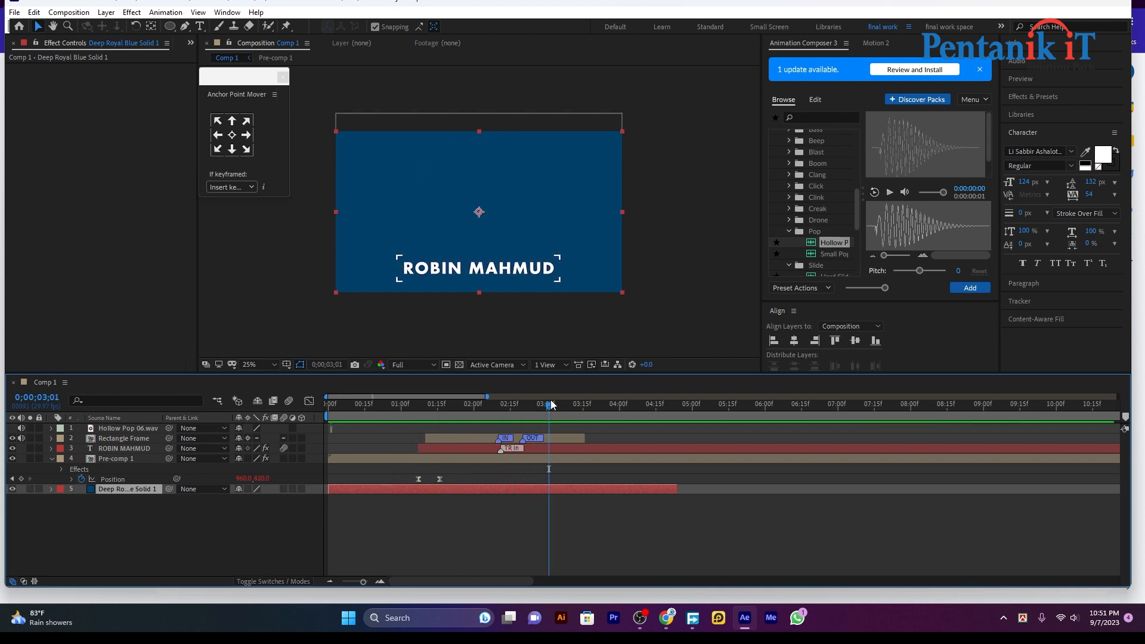
click(547, 406)
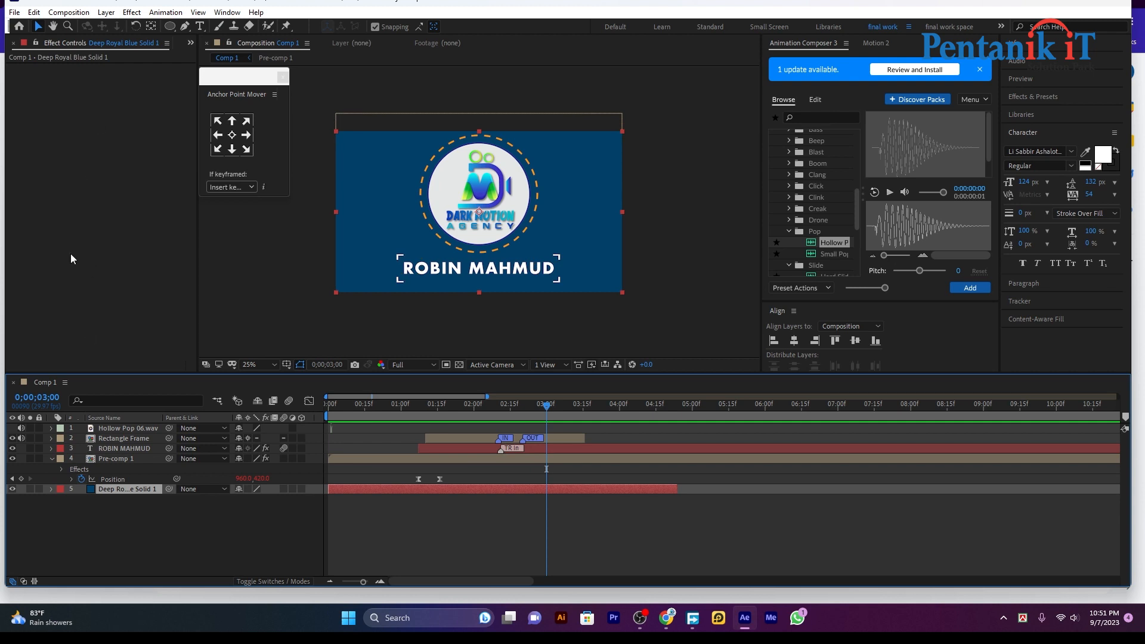
click(52, 459)
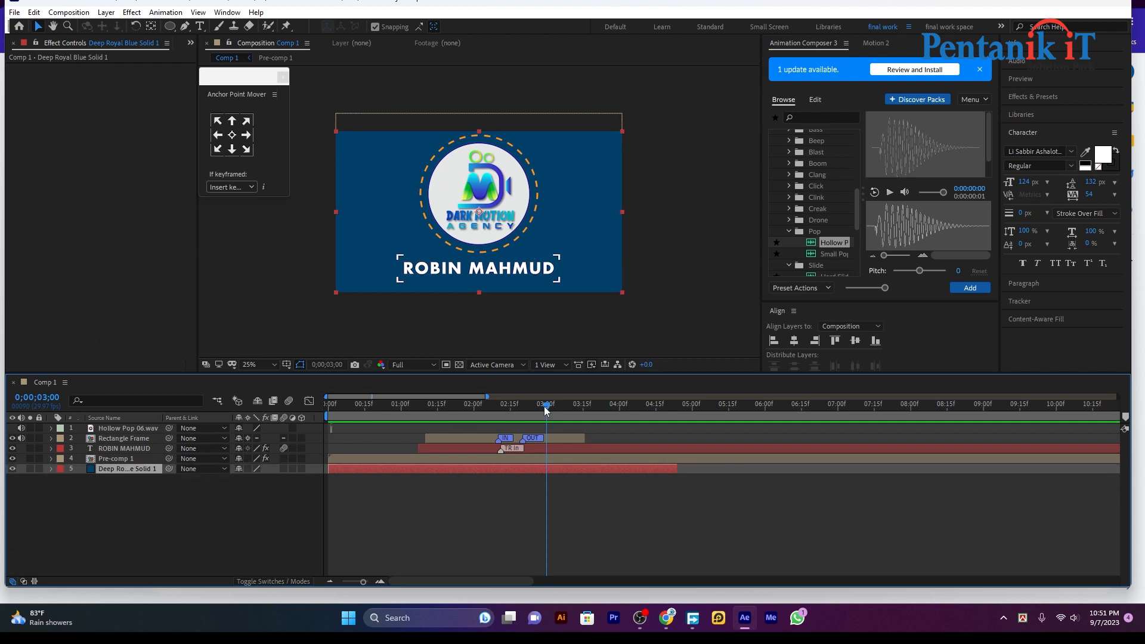
drag(547, 408, 241, 413)
key(space)
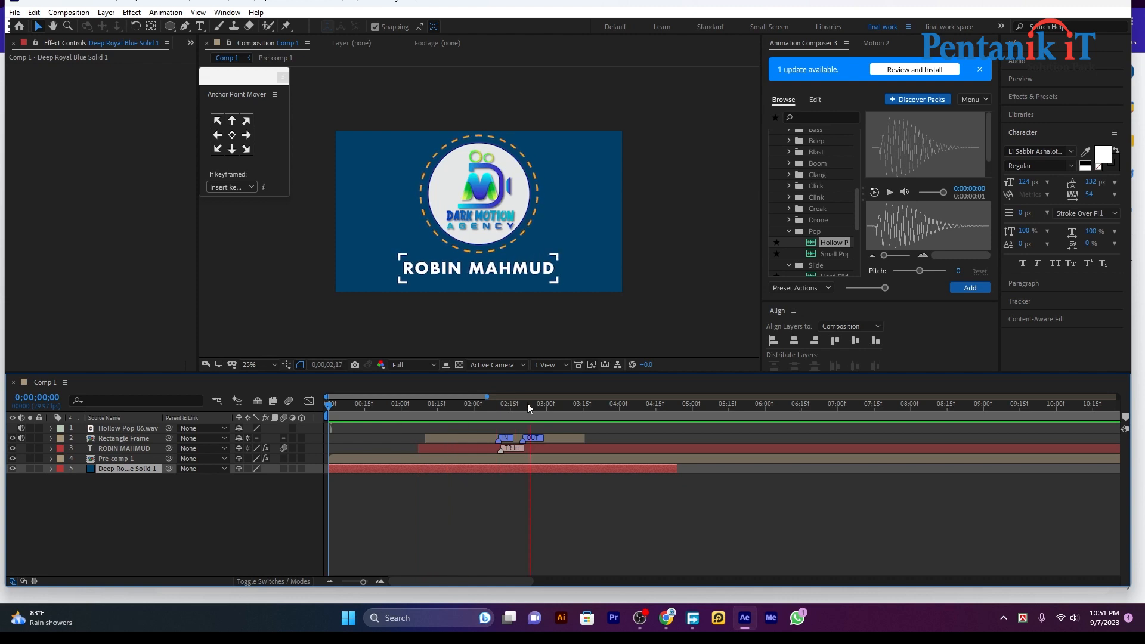
click(549, 404)
drag(549, 405, 507, 405)
double_click(458, 439)
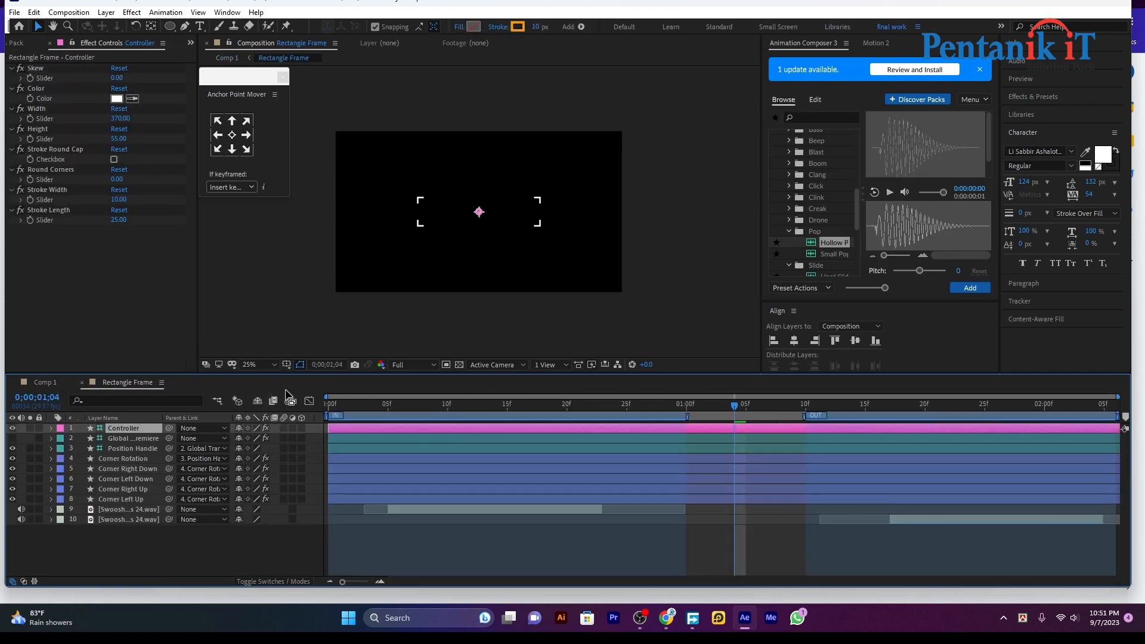
In Pre-comp 1, set Shape Layer 1's stroke colour to FFFFFF, then return to Comp 1
click(62, 380)
click(482, 449)
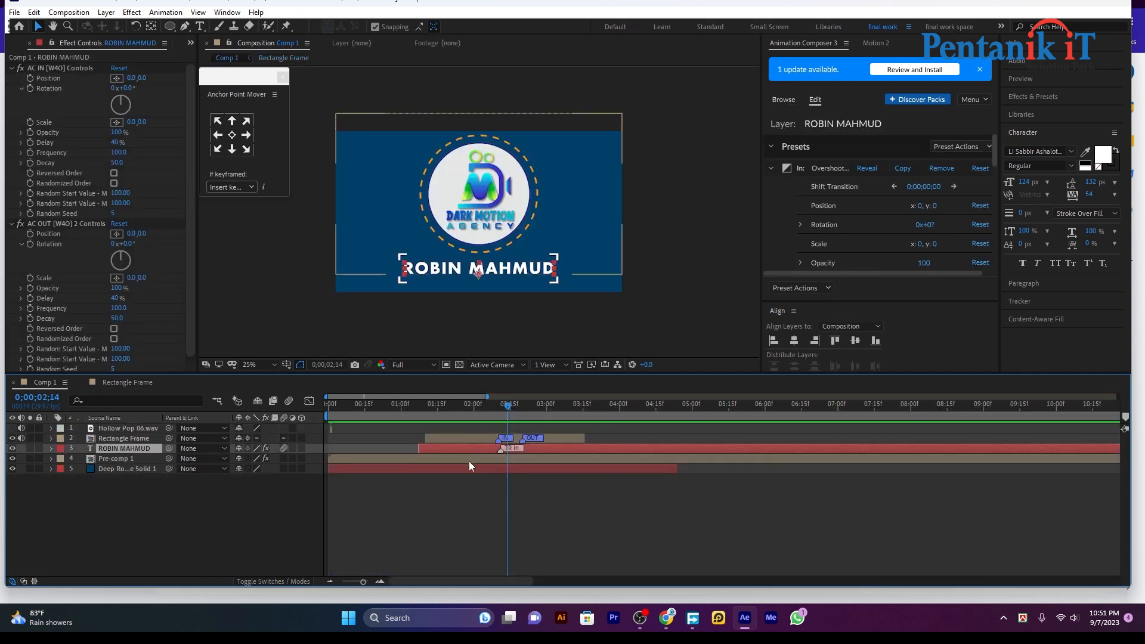
double_click(469, 461)
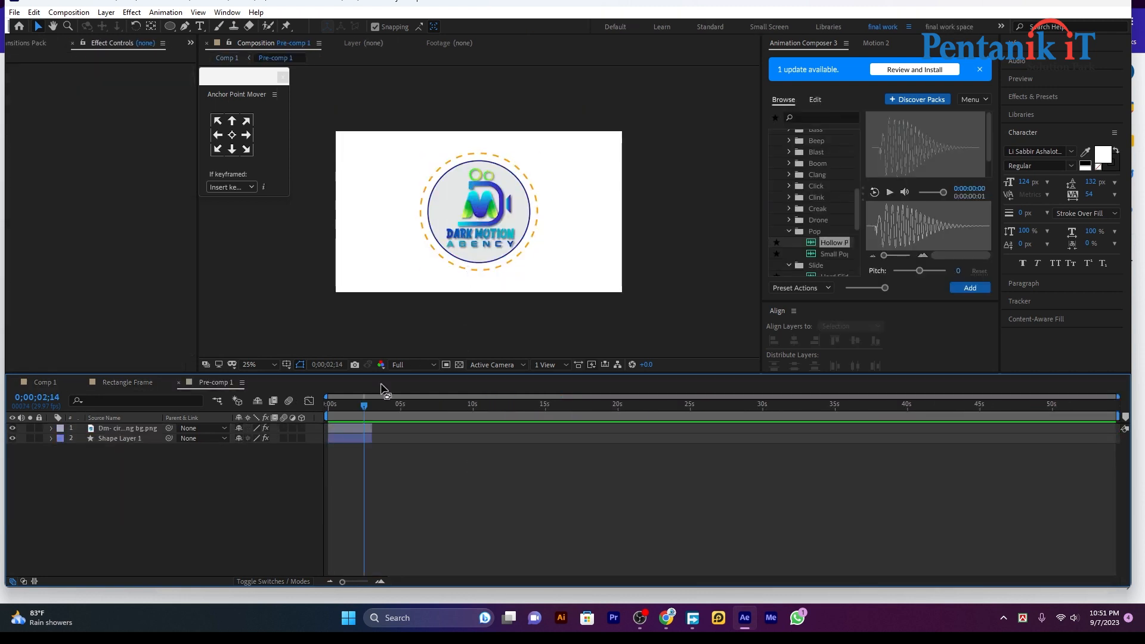
click(350, 441)
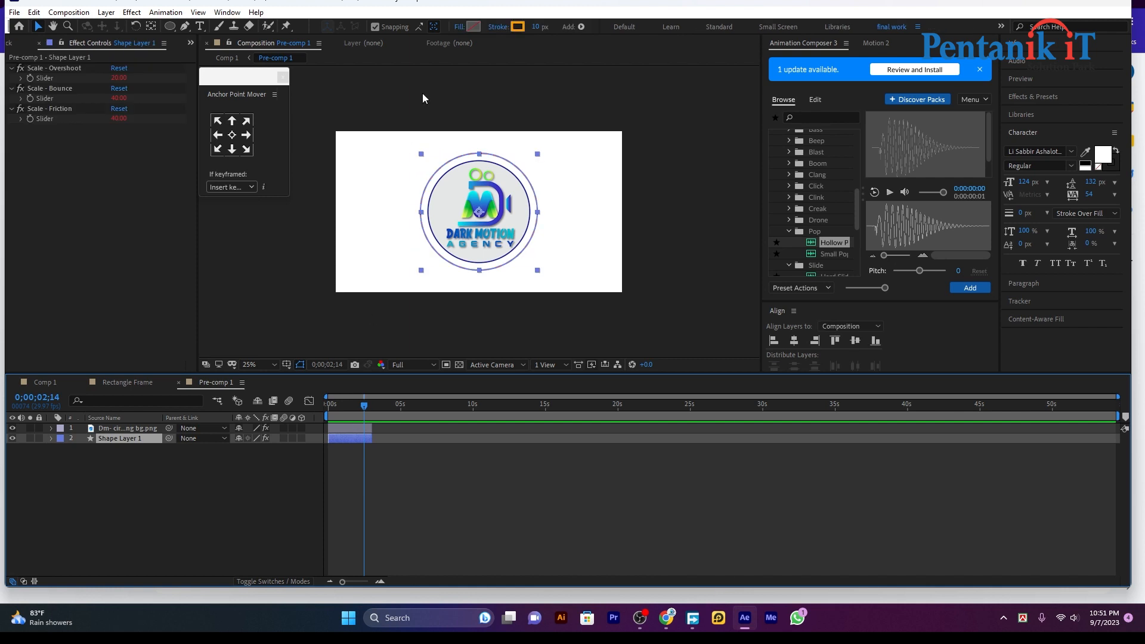
click(516, 27)
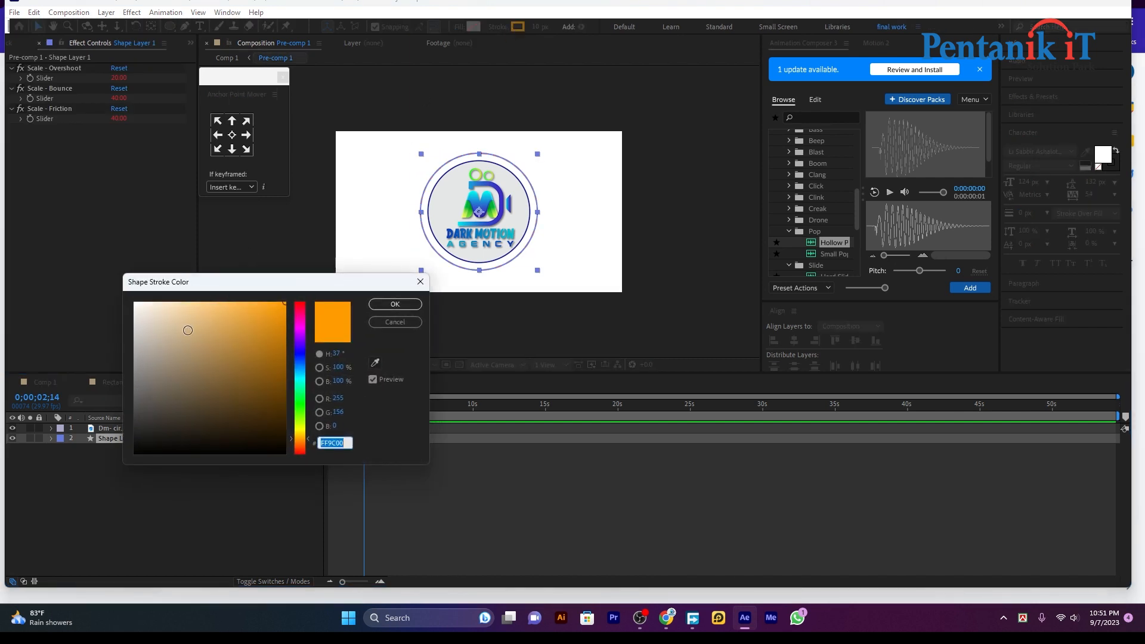
text(ffffff)
click(395, 304)
click(43, 382)
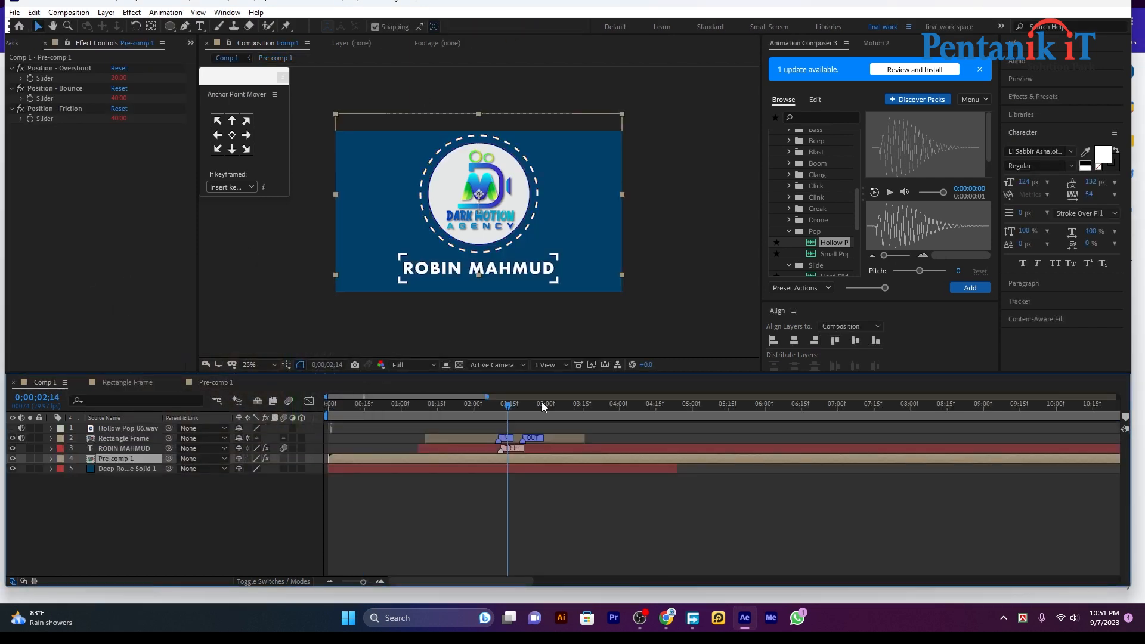
click(601, 517)
click(495, 405)
key(Home)
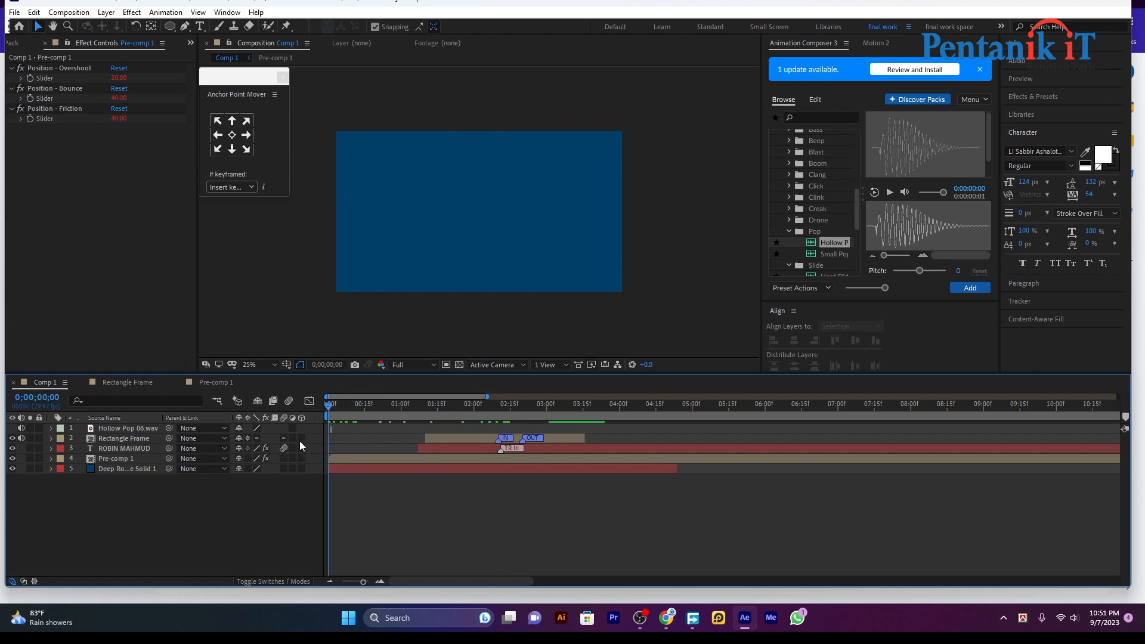
key(space)
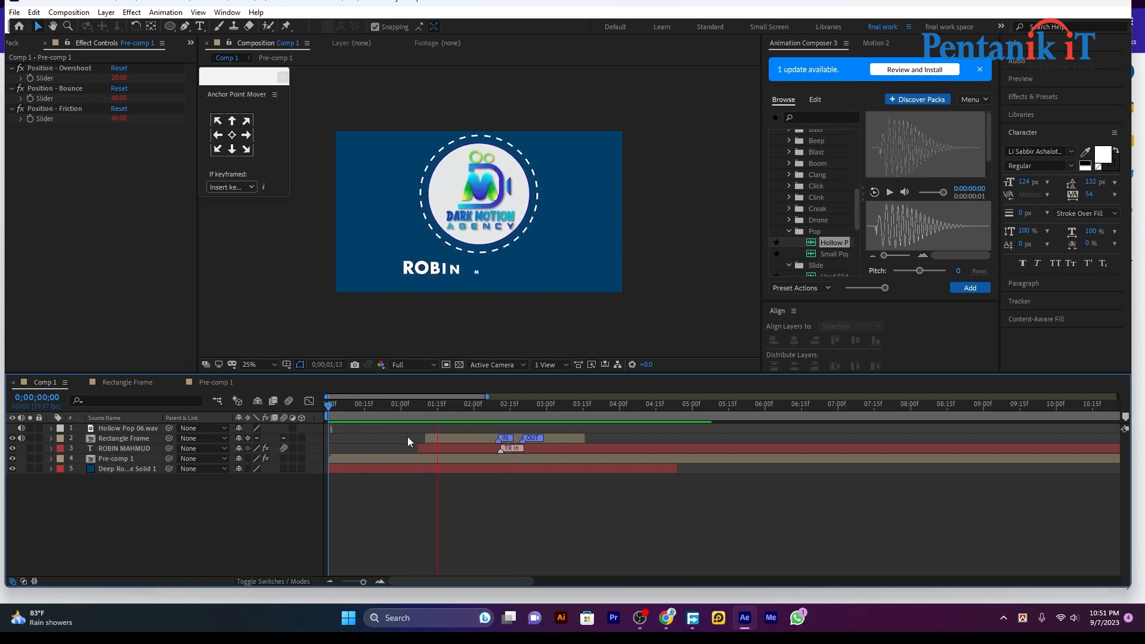
click(523, 416)
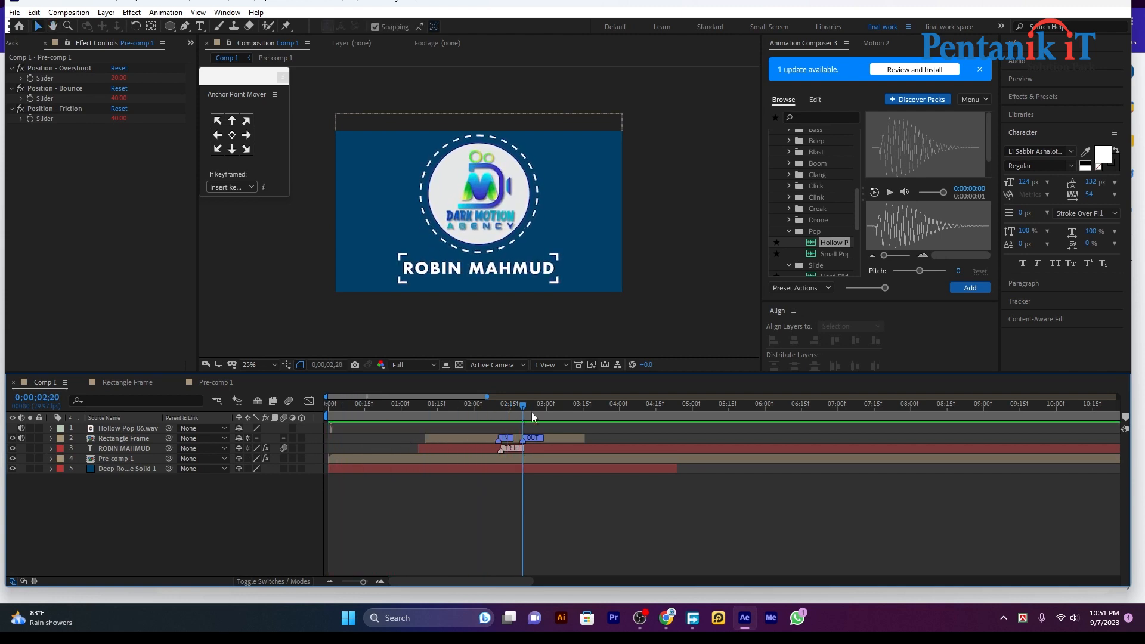
drag(523, 412, 304, 435)
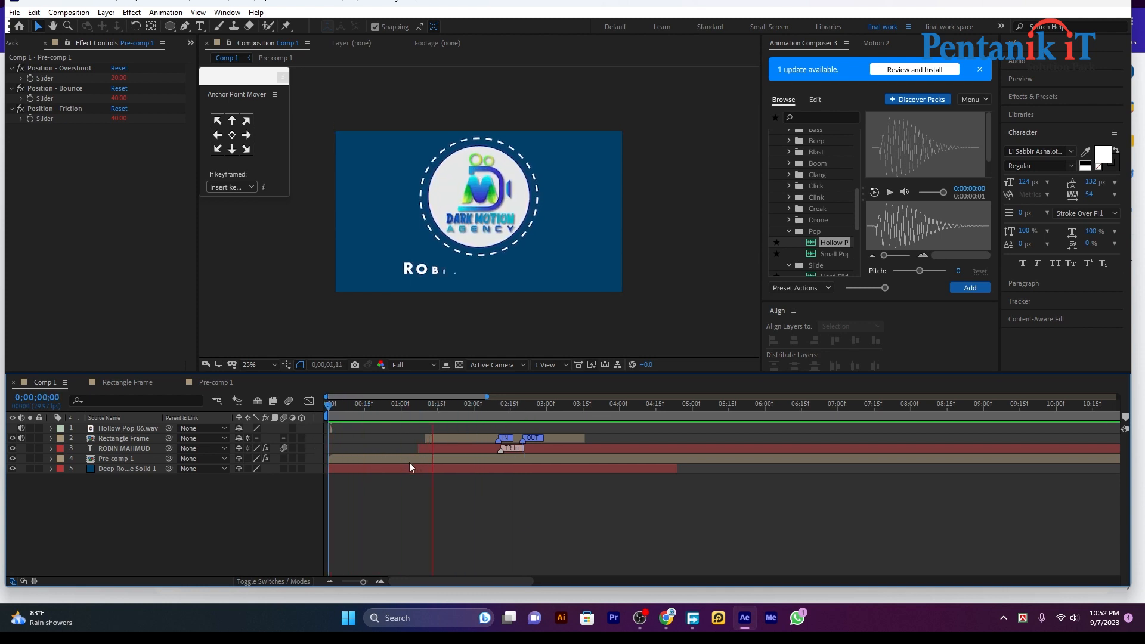
drag(550, 409, 179, 484)
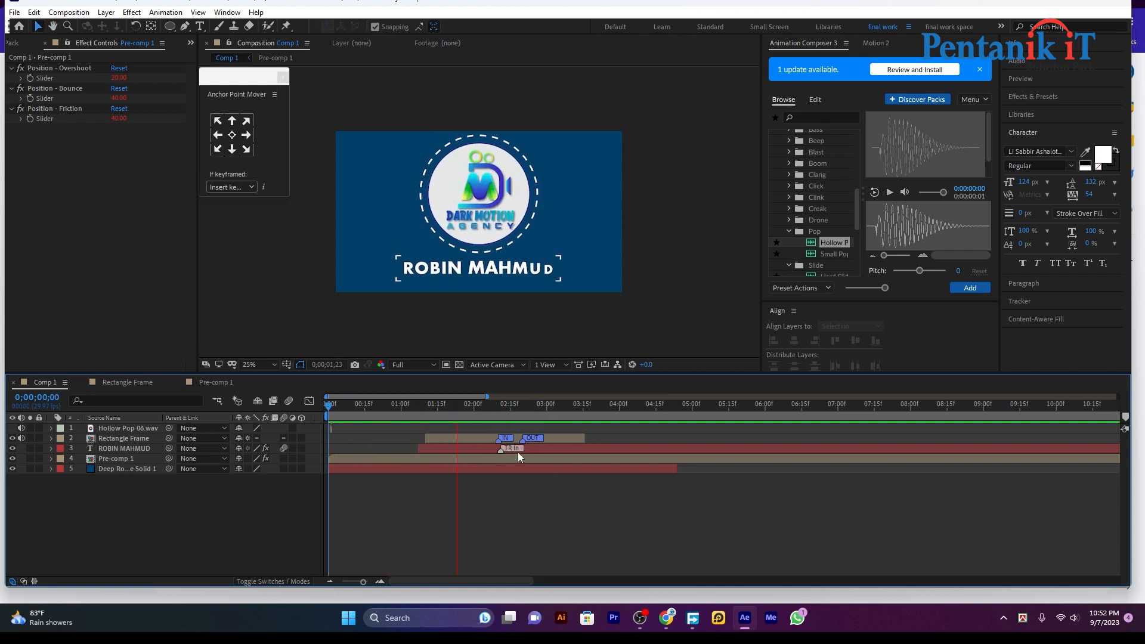
key(space)
drag(514, 406, 317, 437)
key(space)
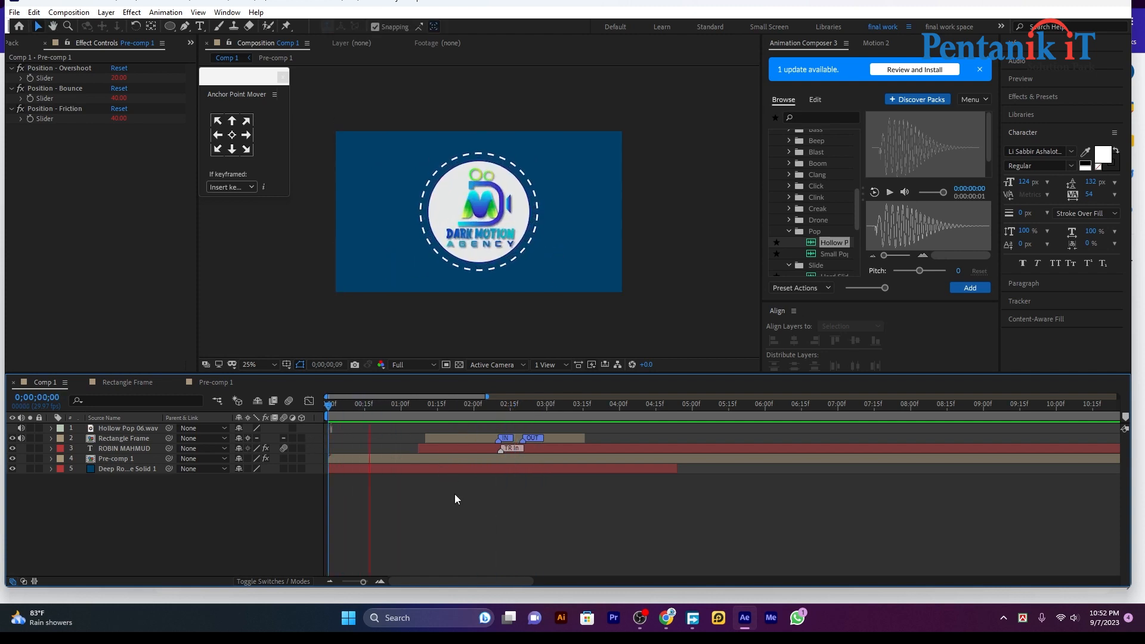